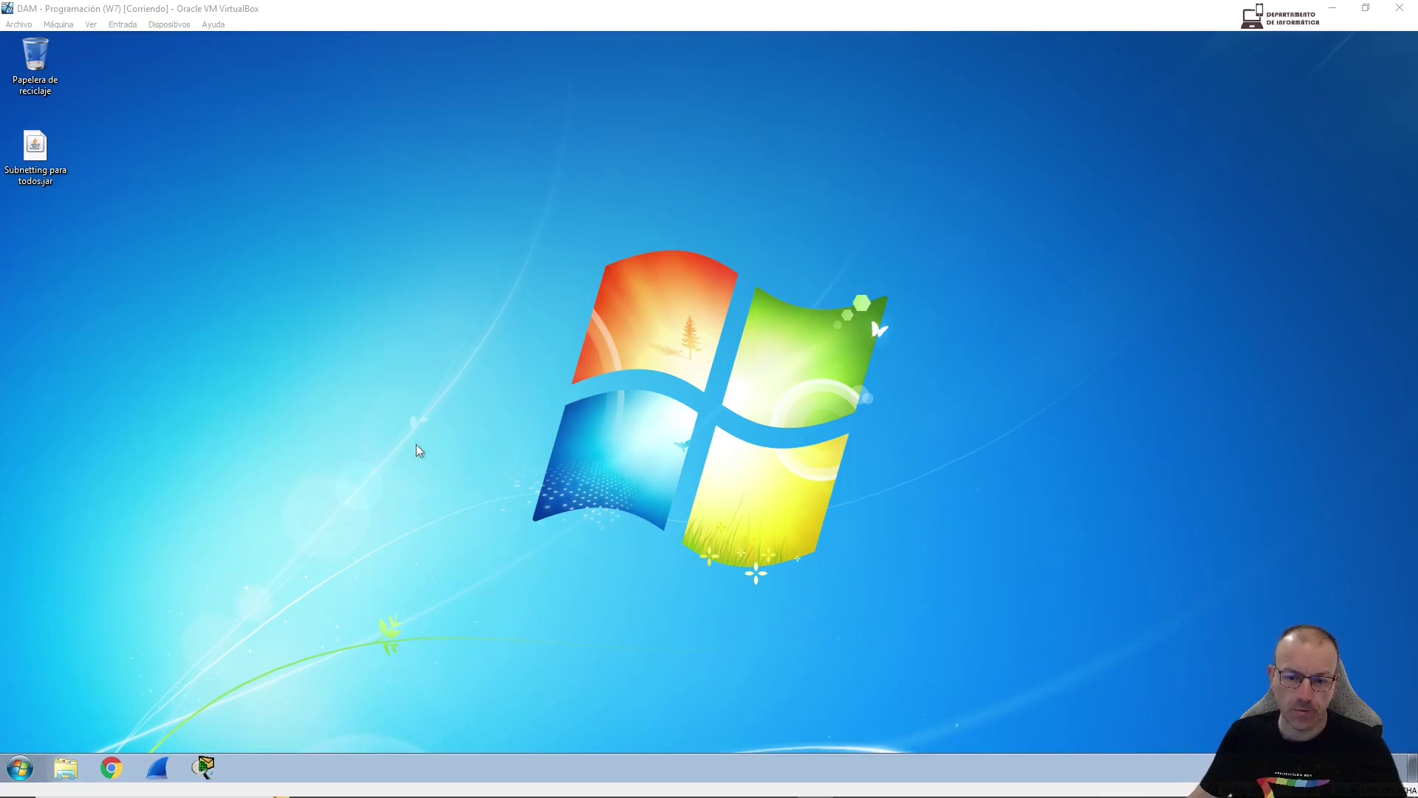
In Chrome, search Google for "eclipse" and open the Eclipse Foundation downloads page
{"action": "left_click", "coordinate": [113, 770]}
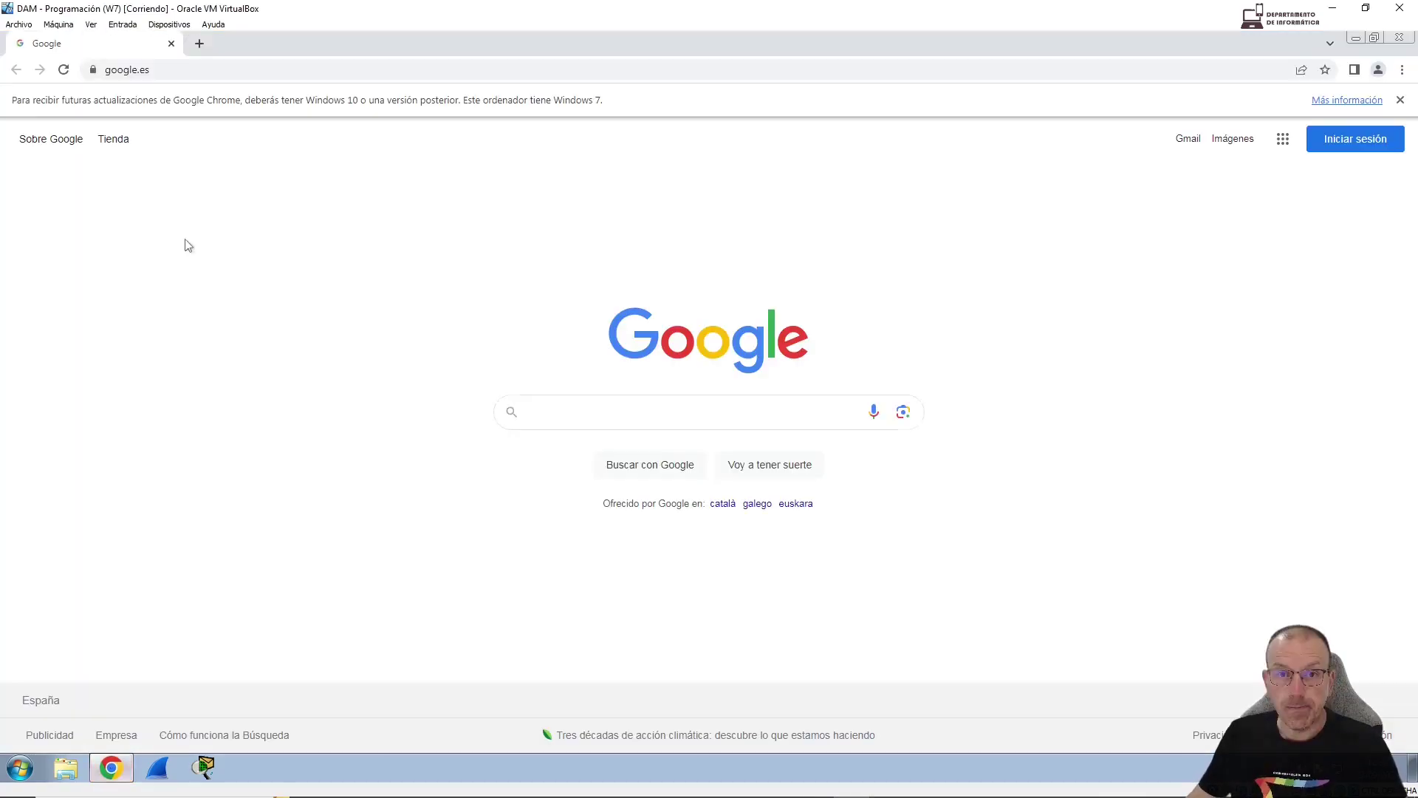
{"action": "left_click", "coordinate": [625, 412]}
{"action": "type", "text": "eclipse"}
{"action": "key", "text": "Return"}
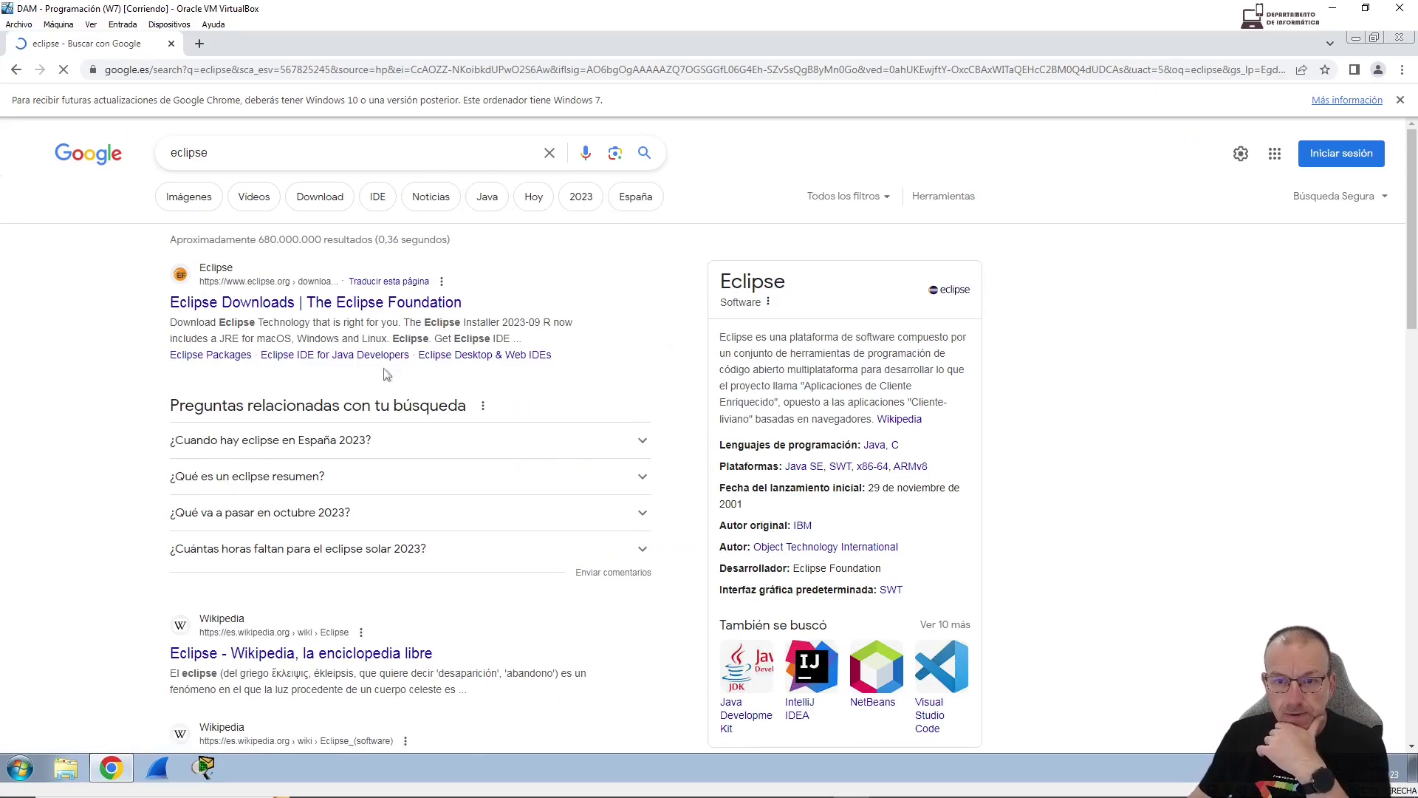
{"action": "left_click", "coordinate": [294, 303]}
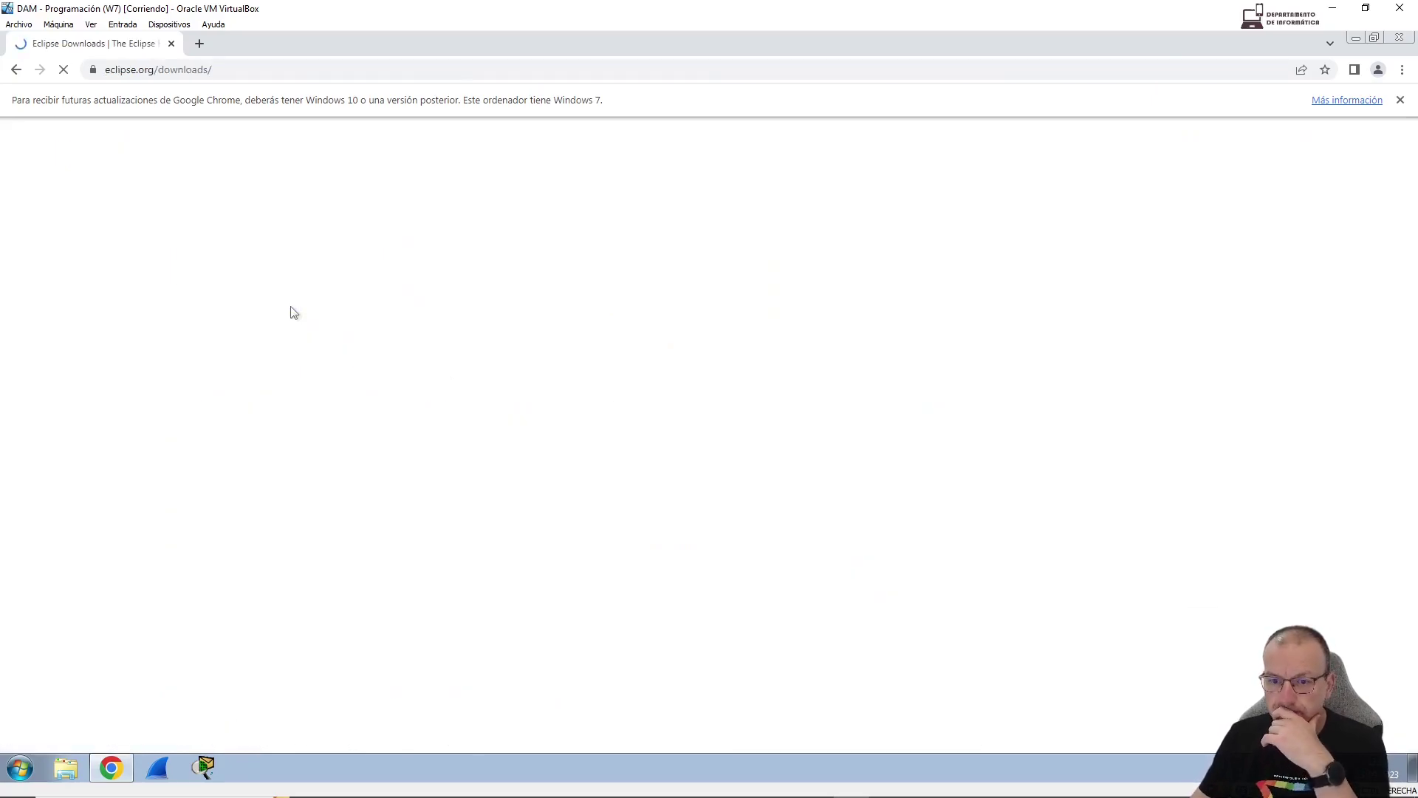
Download the x86_64 installer for Eclipse IDE 2023-09 from the selected mirror
{"action": "scroll", "coordinate": [333, 311], "scroll_direction": "down", "scroll_amount": 3}
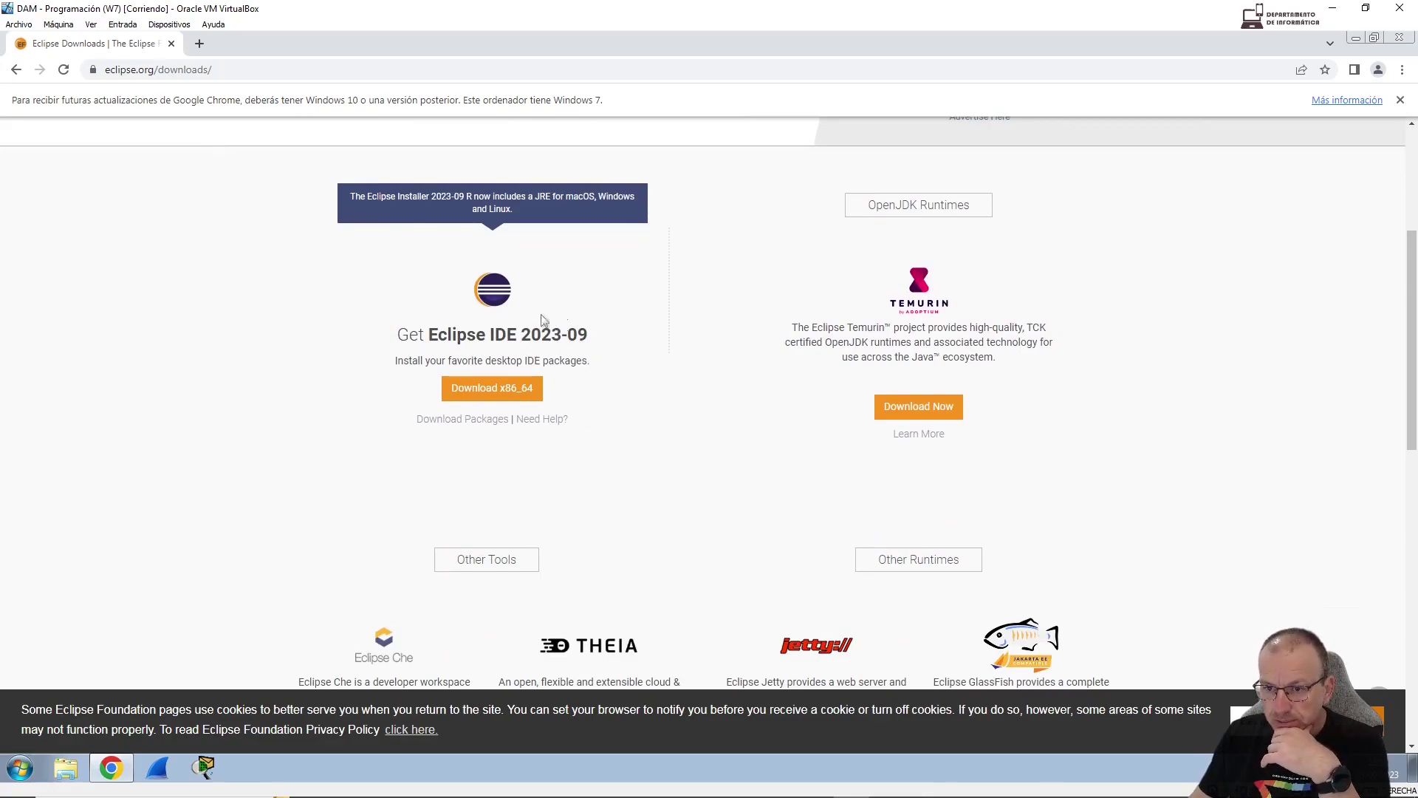
{"action": "left_click", "coordinate": [490, 392]}
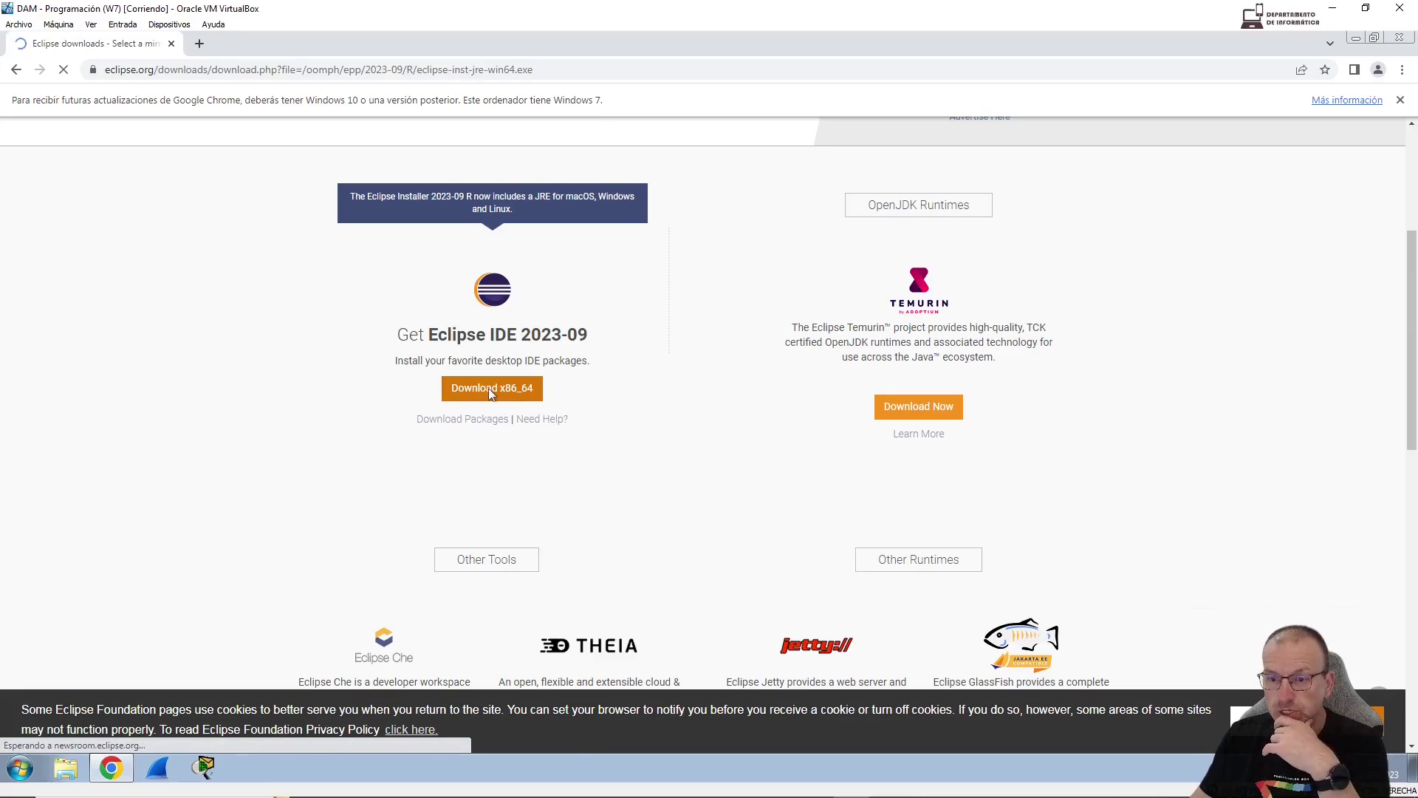
{"action": "left_click", "coordinate": [605, 310]}
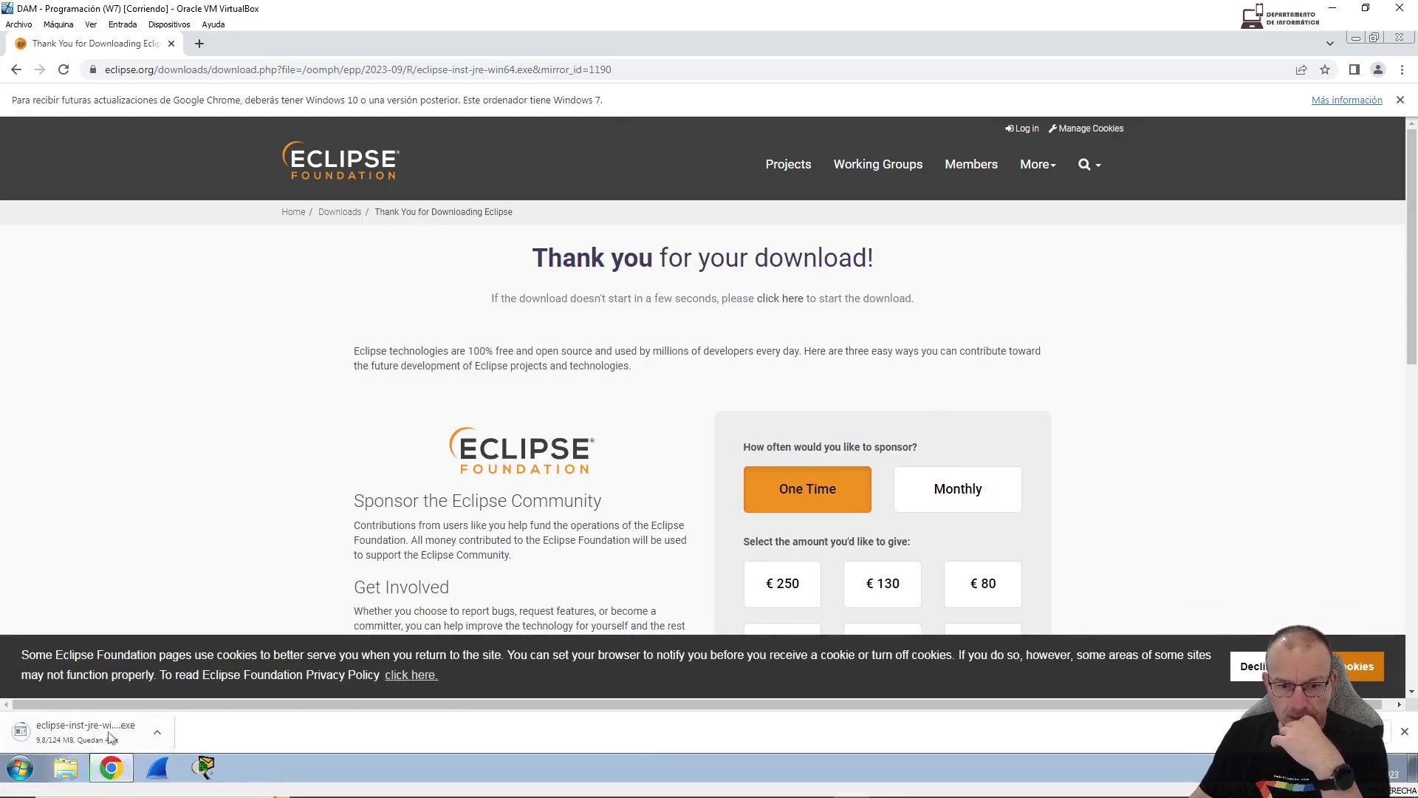
Move eclipse-inst-jre-win64.exe from the downloads folder to the desktop and place it below the existing icons
{"action": "left_click", "coordinate": [158, 734]}
{"action": "left_click", "coordinate": [198, 684]}
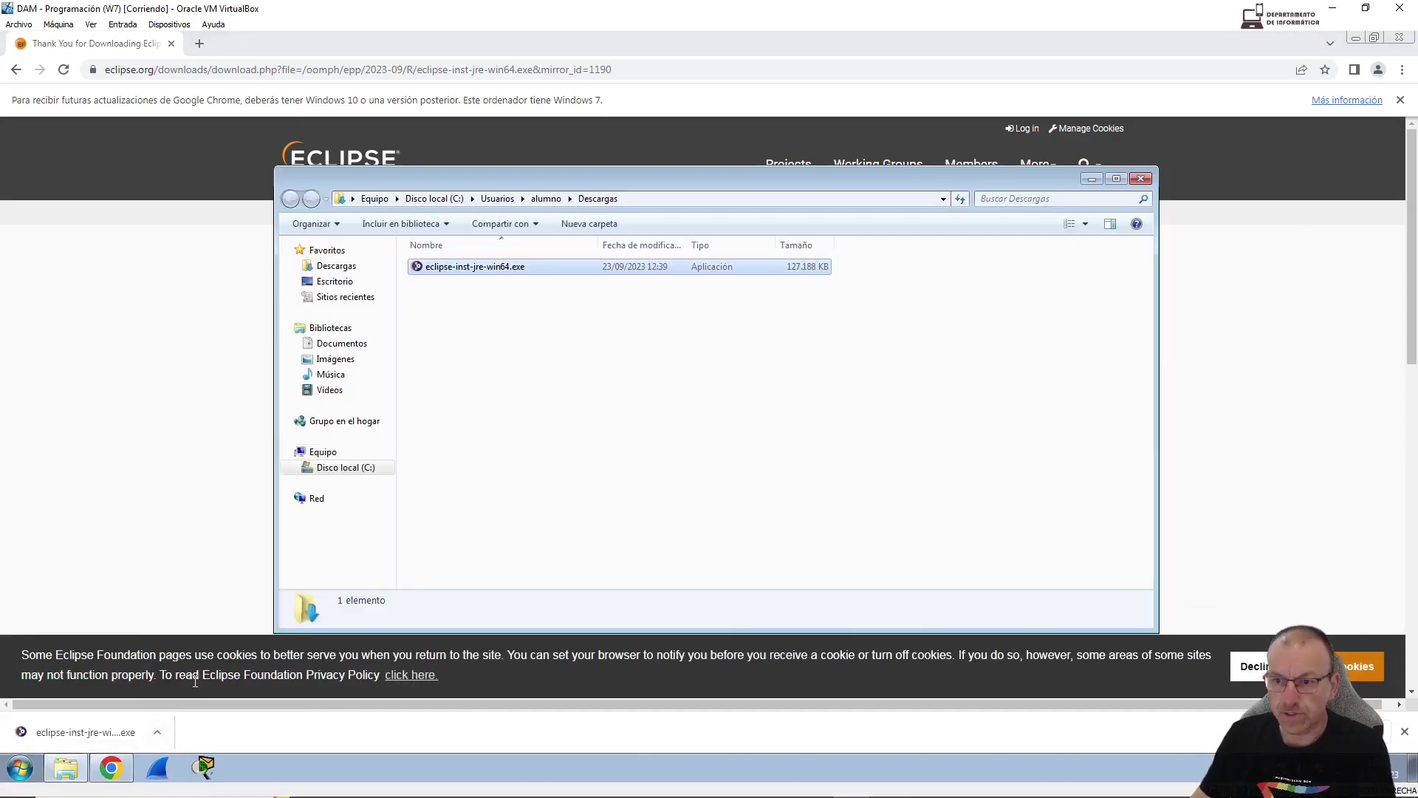
{"action": "right_click", "coordinate": [471, 267]}
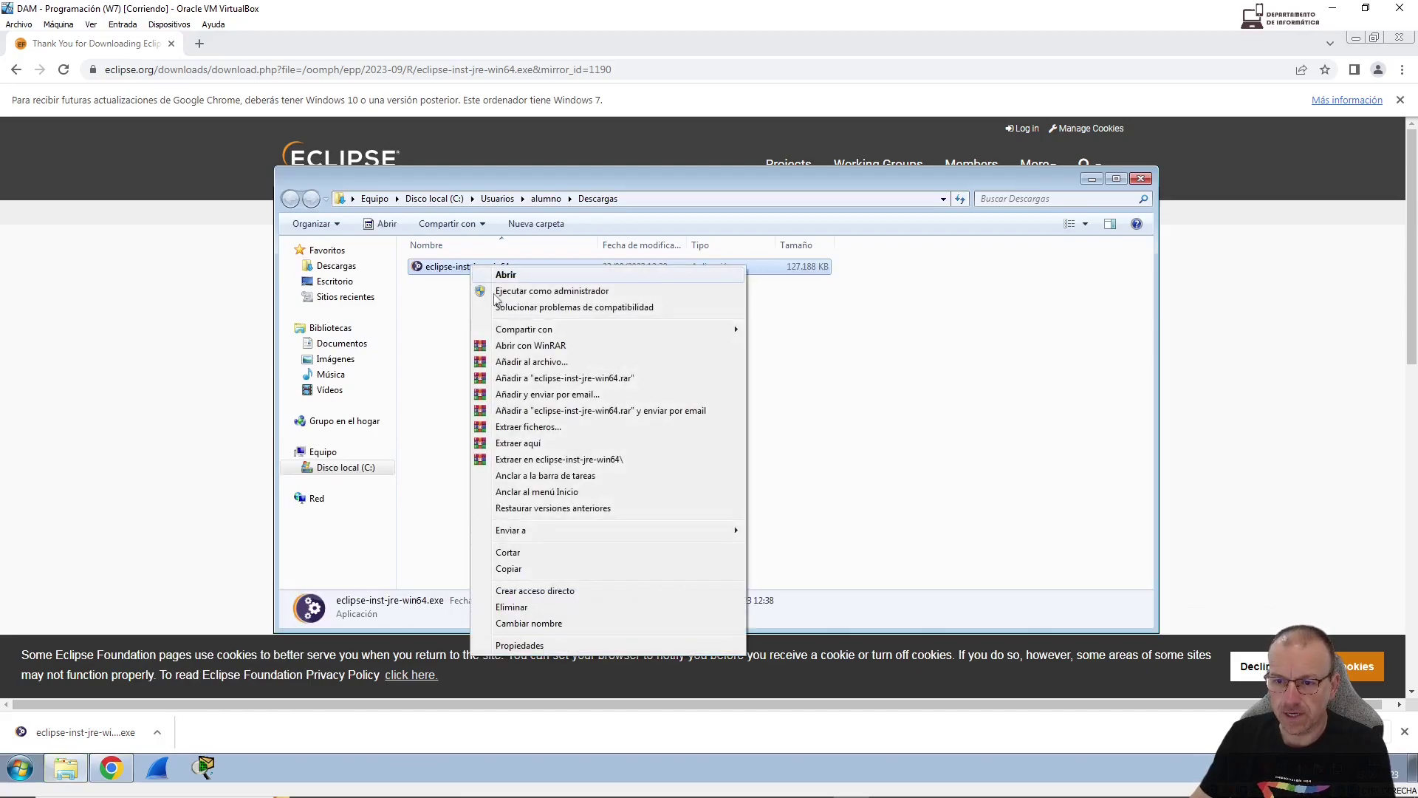
{"action": "left_click", "coordinate": [539, 553]}
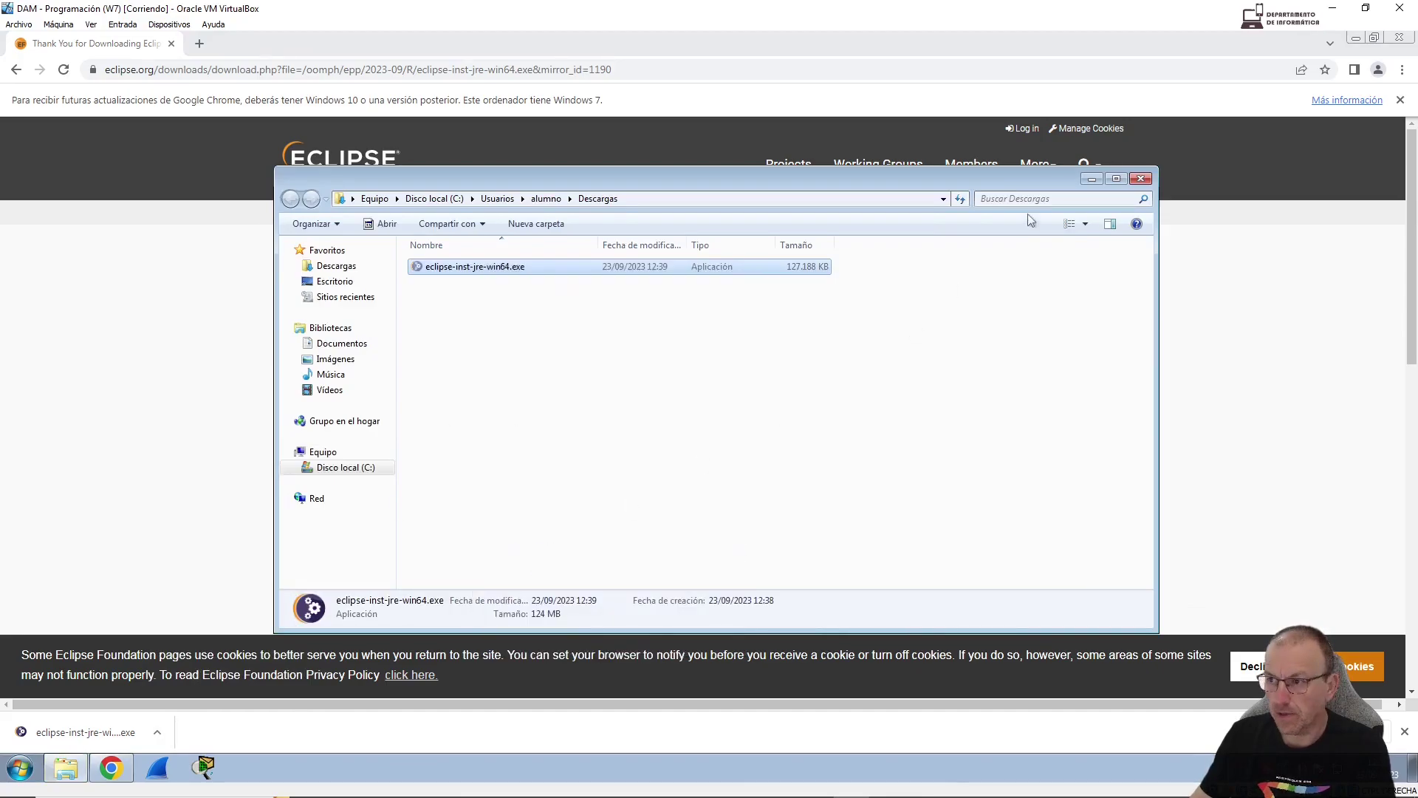
{"action": "left_click", "coordinate": [1141, 179]}
{"action": "left_click", "coordinate": [1356, 38]}
{"action": "right_click", "coordinate": [279, 297]}
{"action": "left_click", "coordinate": [347, 361]}
{"action": "left_click_drag", "start_coordinate": [234, 260], "coordinate": [28, 245]}
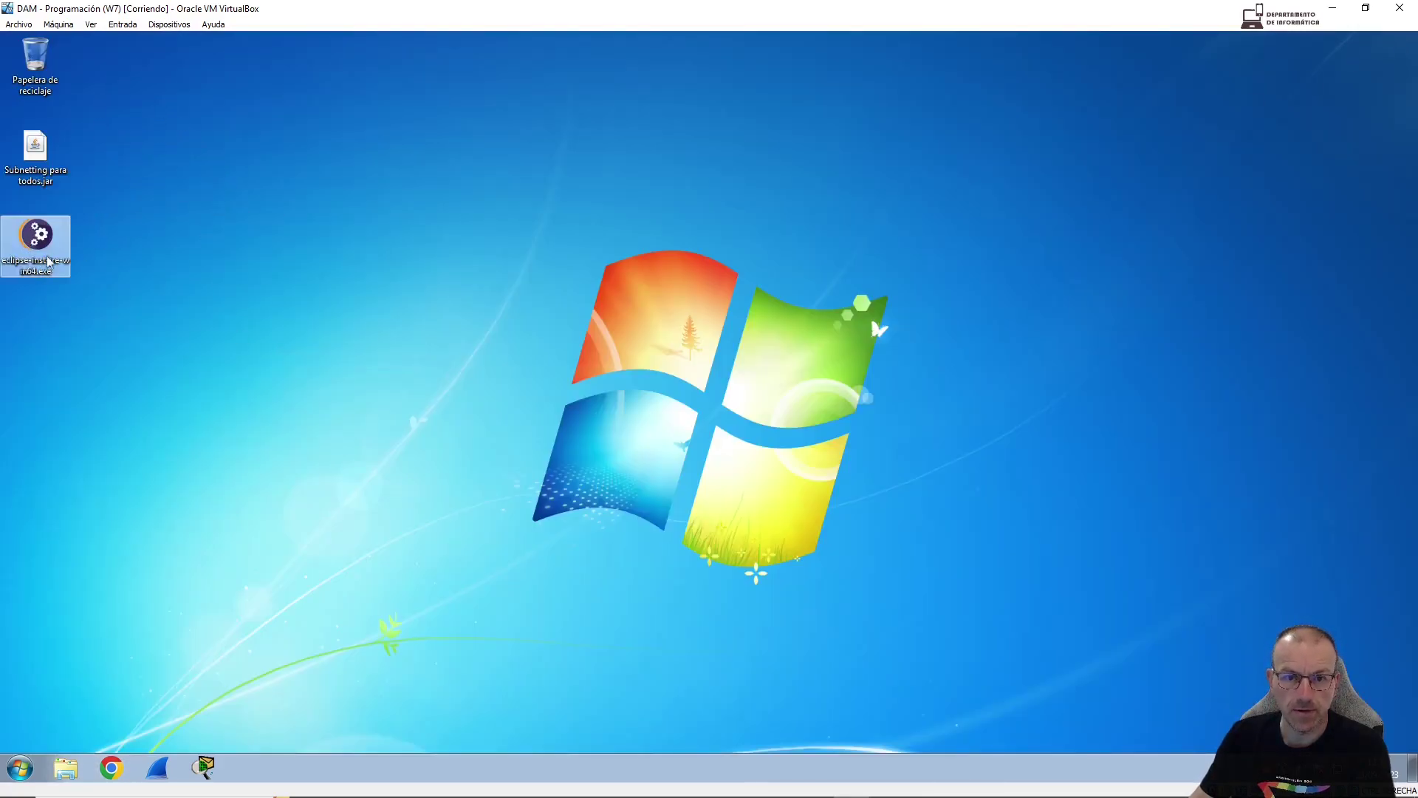
{"action": "left_click", "coordinate": [174, 307]}
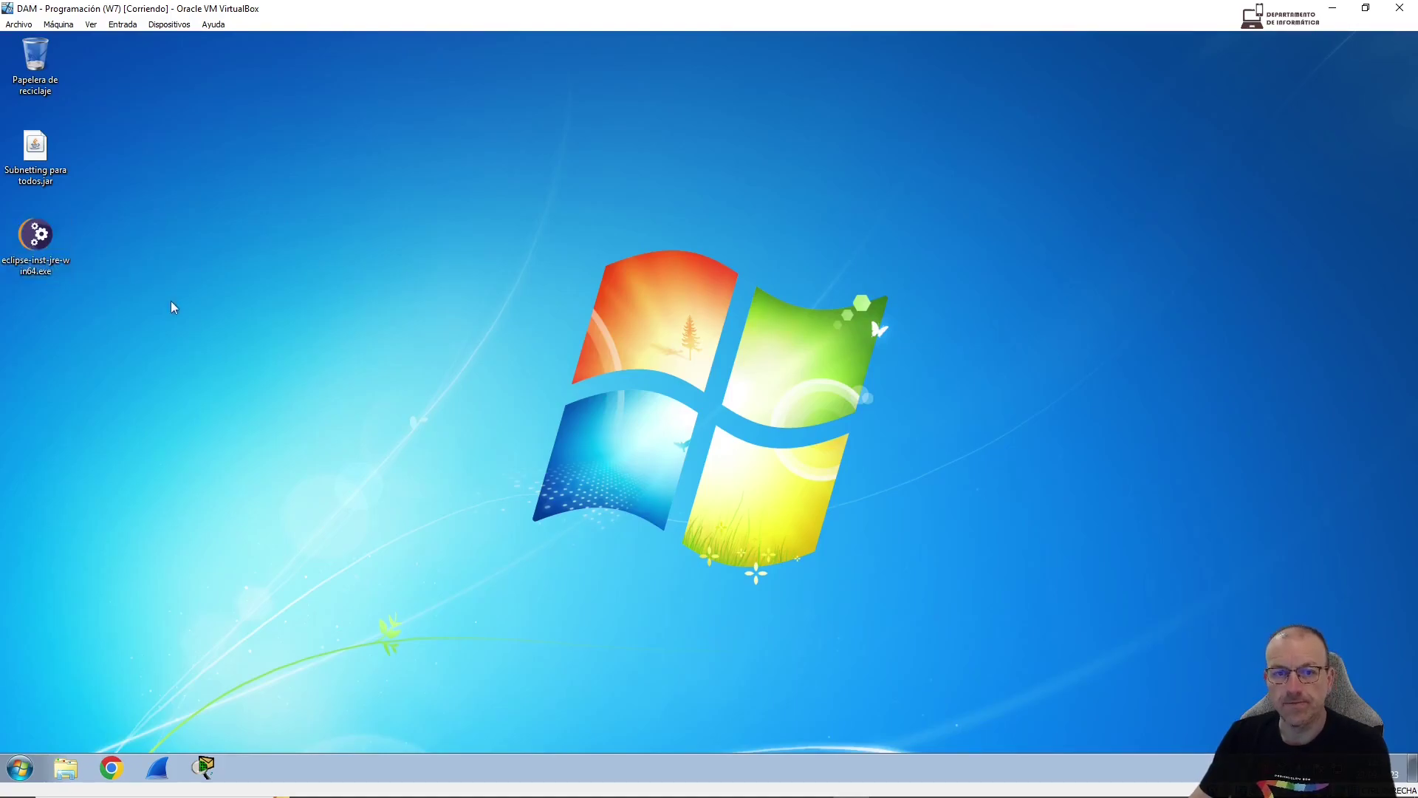
Run the installer from the desktop and install Eclipse IDE for Java Developers with the default settings, accepting the user agreement
{"action": "double_click", "coordinate": [37, 236]}
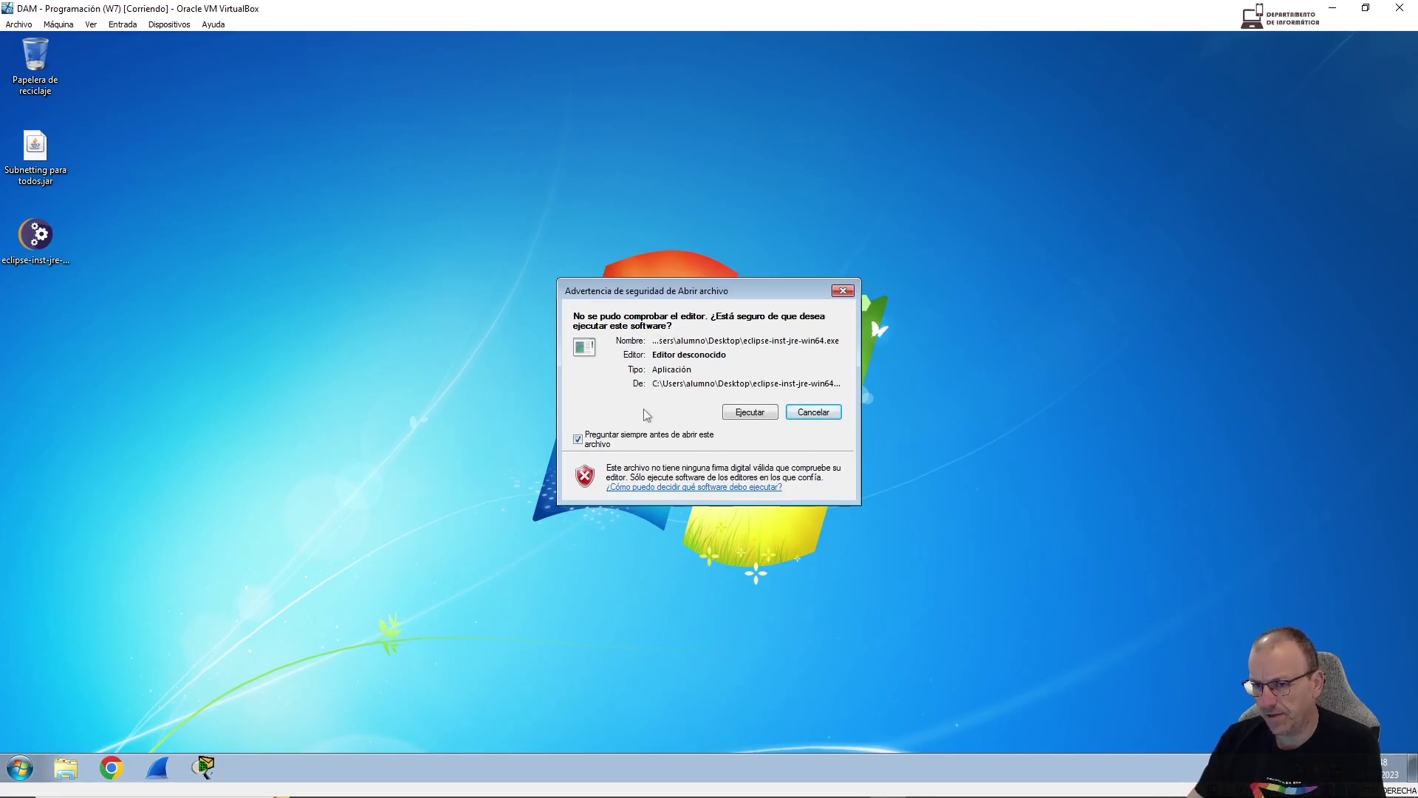
{"action": "left_click", "coordinate": [750, 412]}
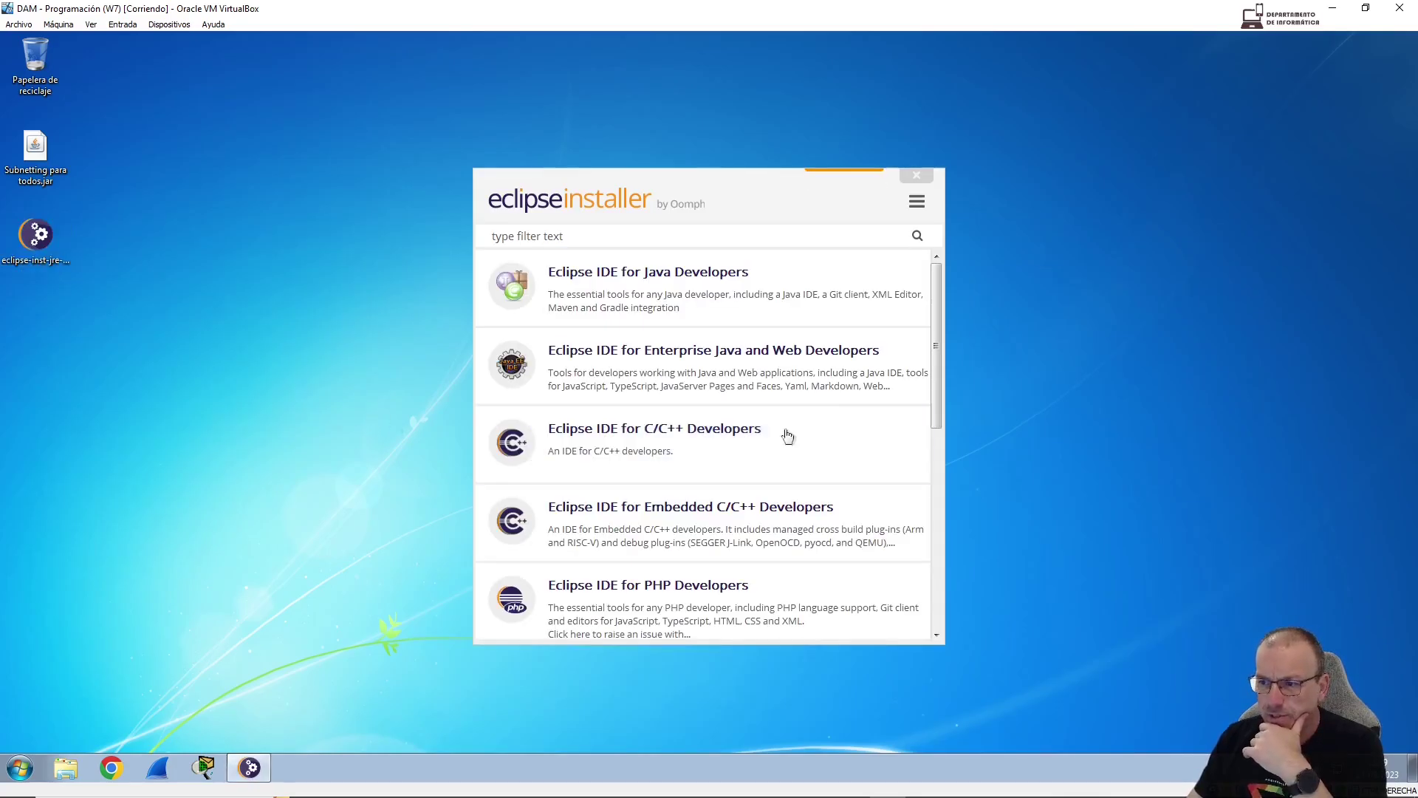
{"action": "mouse_move", "coordinate": [939, 294]}
{"action": "left_mouse_down"}
{"action": "mouse_move", "coordinate": [956, 542]}
{"action": "mouse_move", "coordinate": [940, 279]}
{"action": "left_mouse_up"}
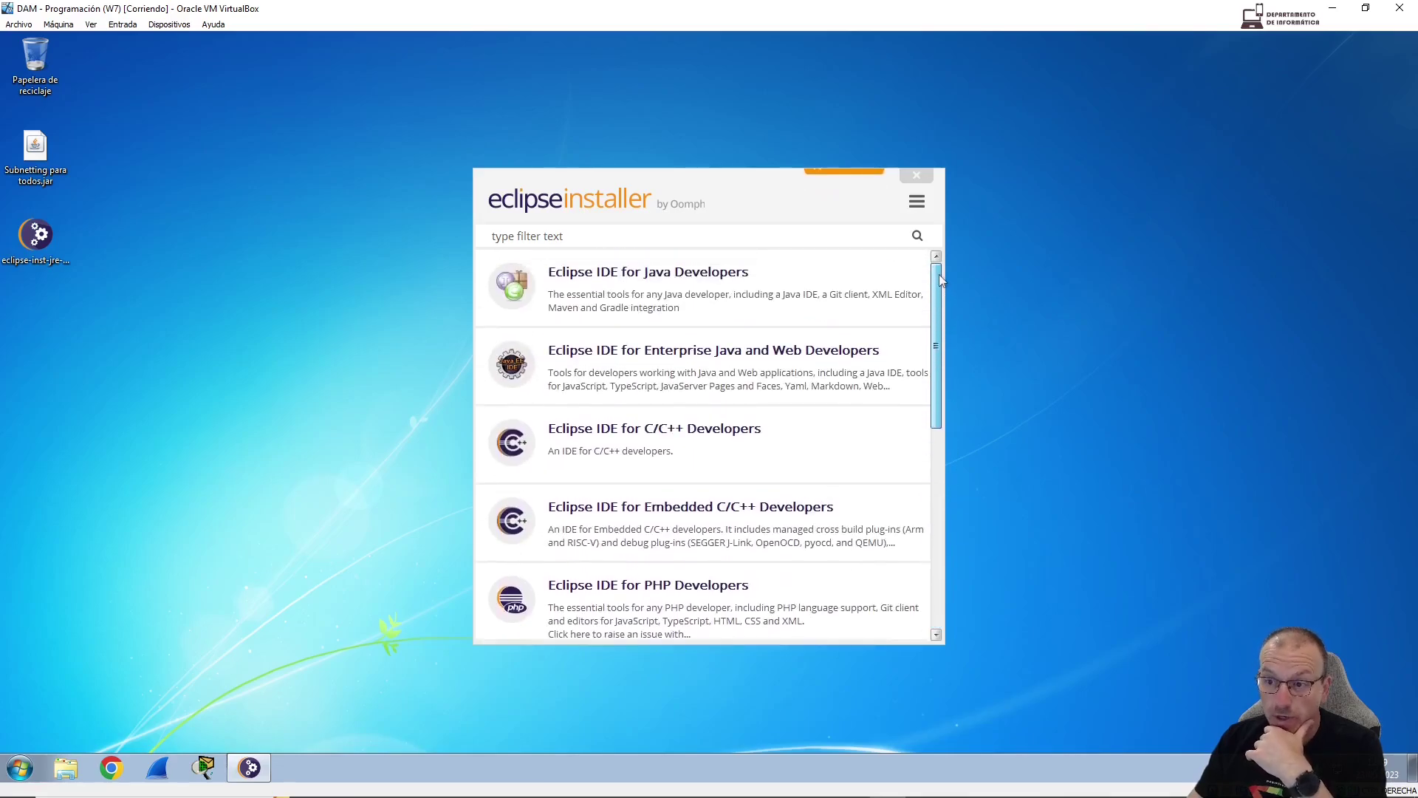
{"action": "left_click", "coordinate": [695, 293]}
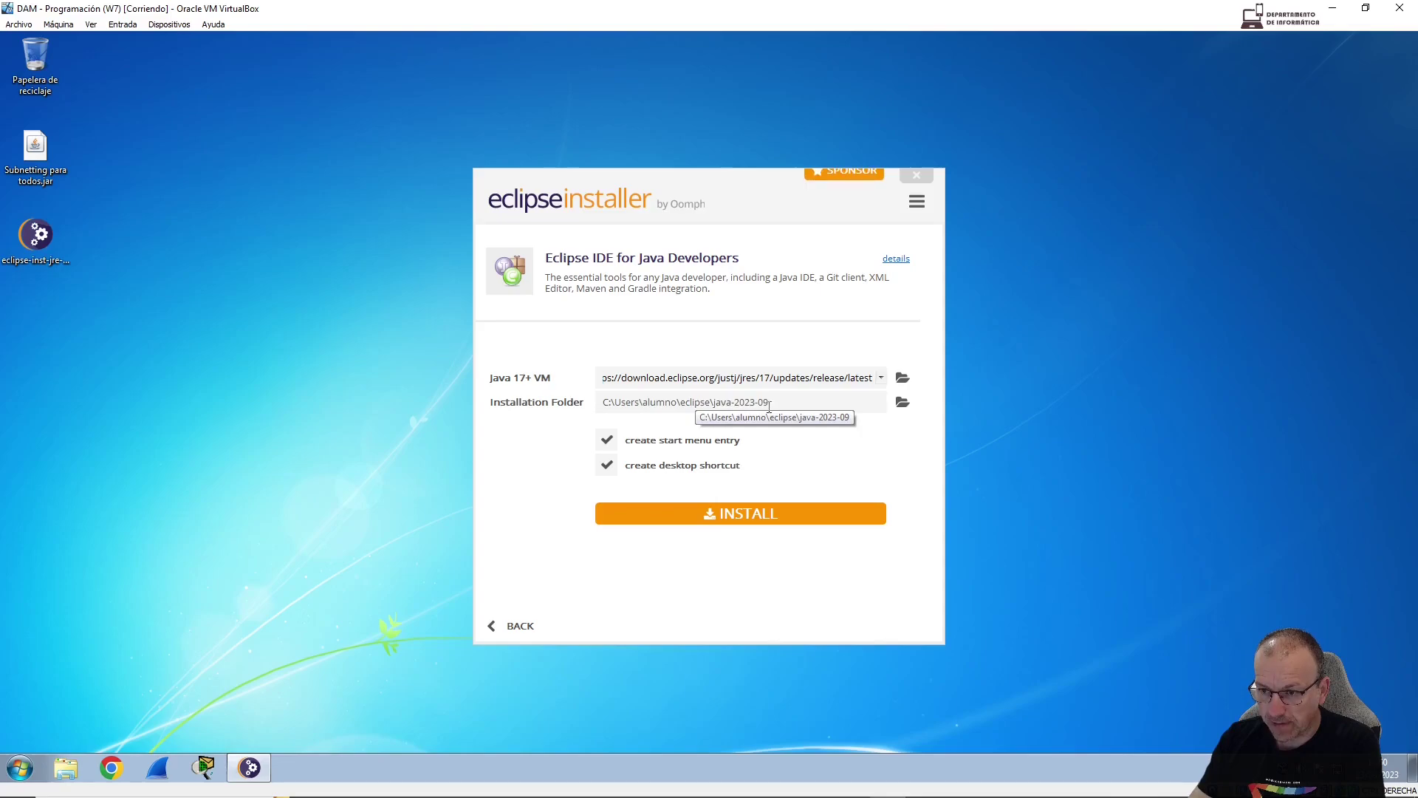
{"action": "left_click", "coordinate": [728, 517]}
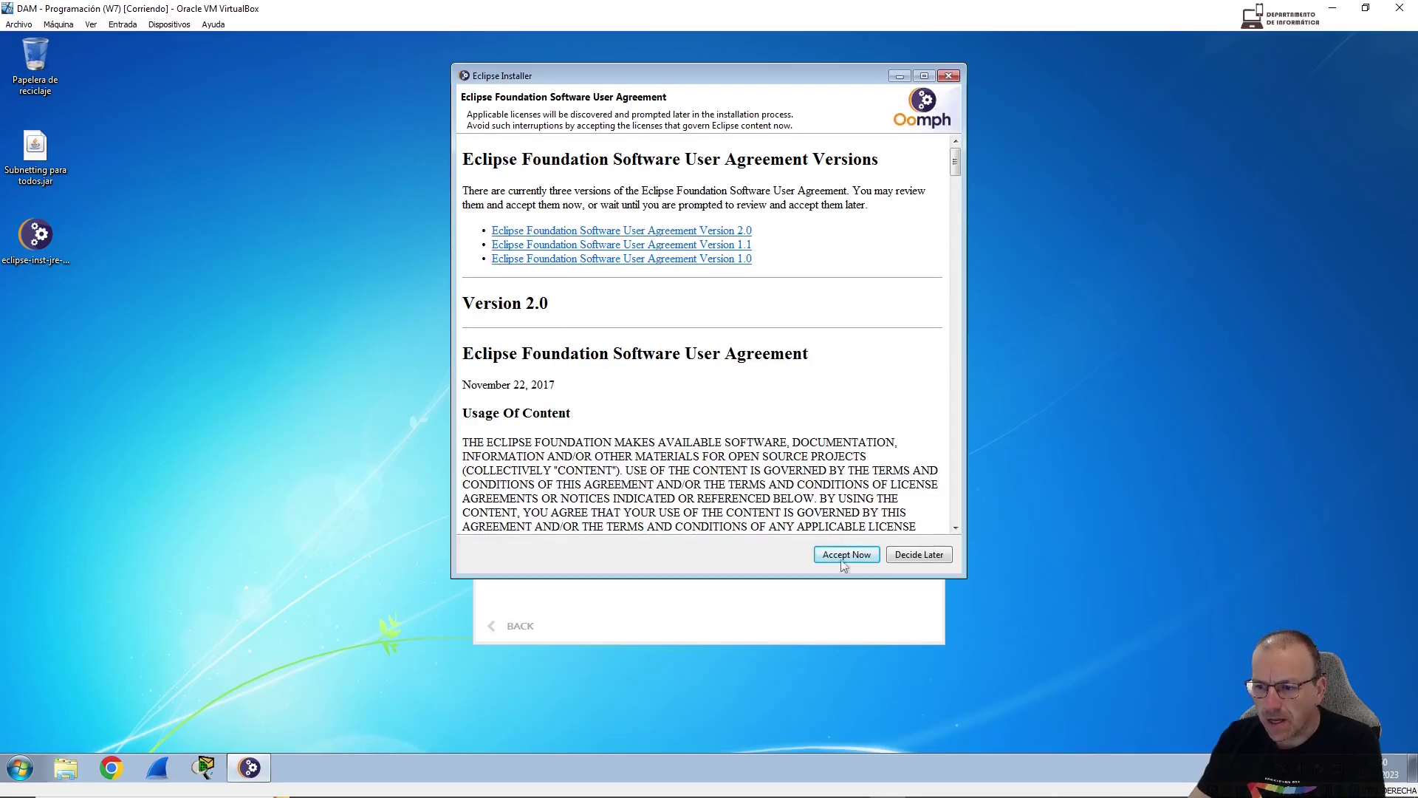
{"action": "left_click", "coordinate": [847, 555]}
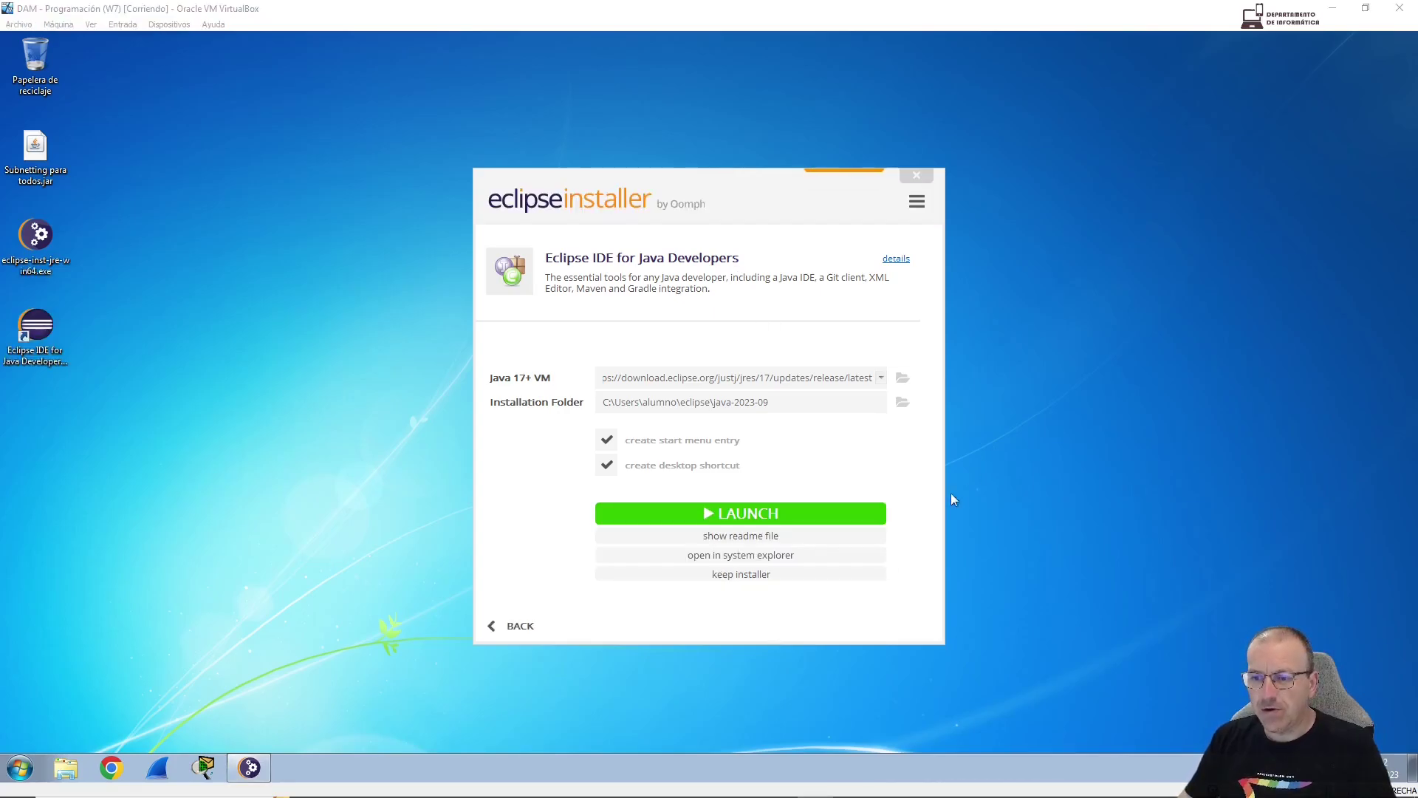
Launch Eclipse with the default workspace directory and close the Welcome page and the browser's sponsor page
{"action": "left_click", "coordinate": [746, 514]}
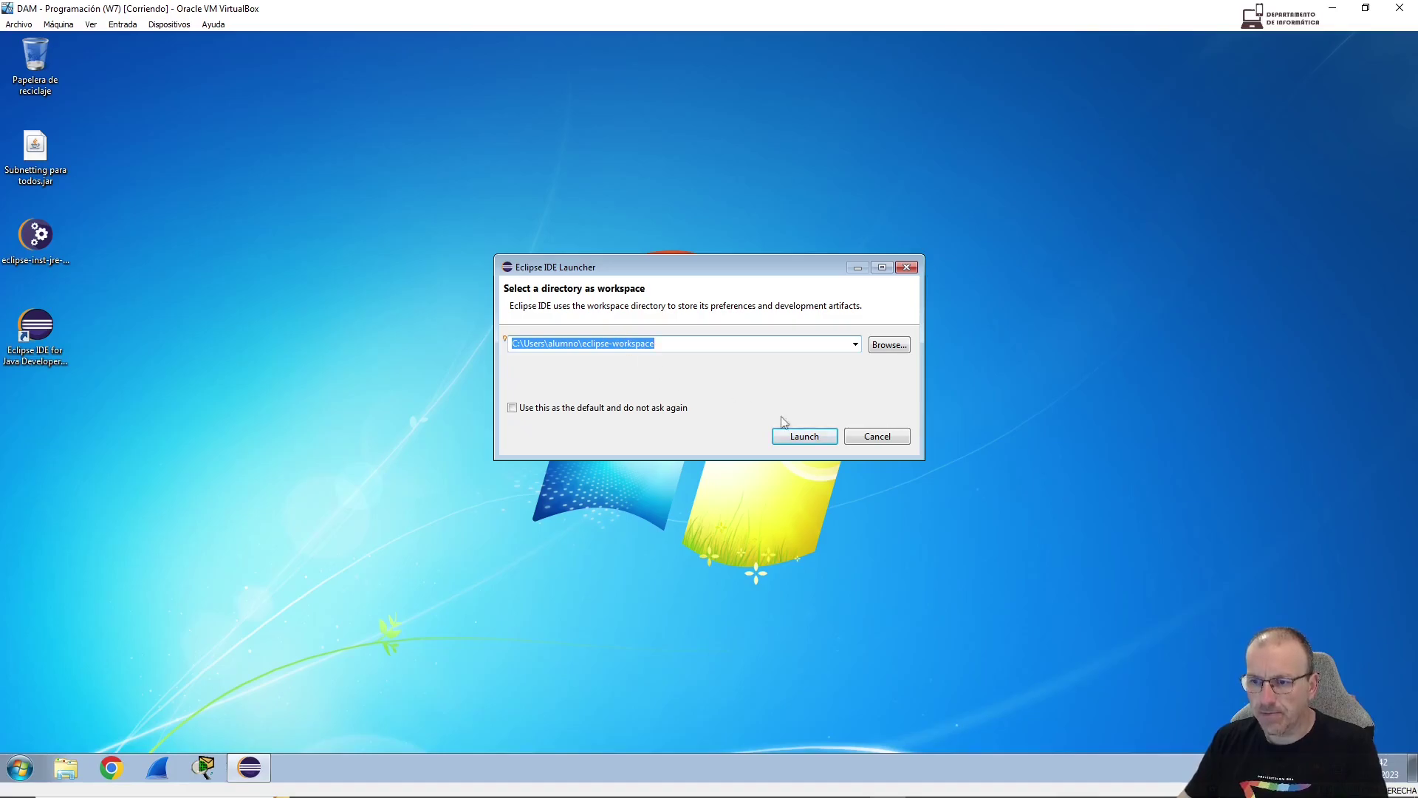
{"action": "left_click", "coordinate": [805, 436]}
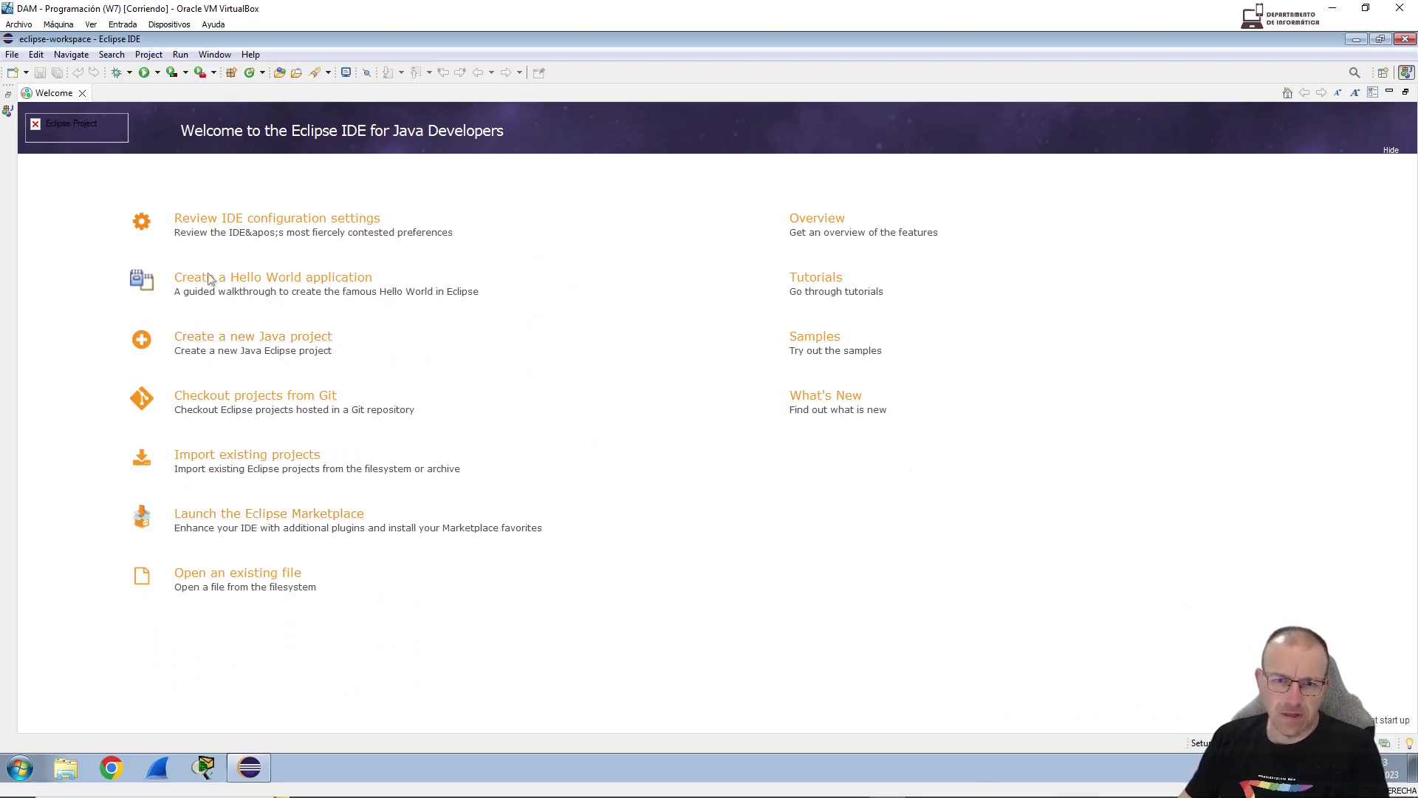
{"action": "left_click", "coordinate": [83, 94]}
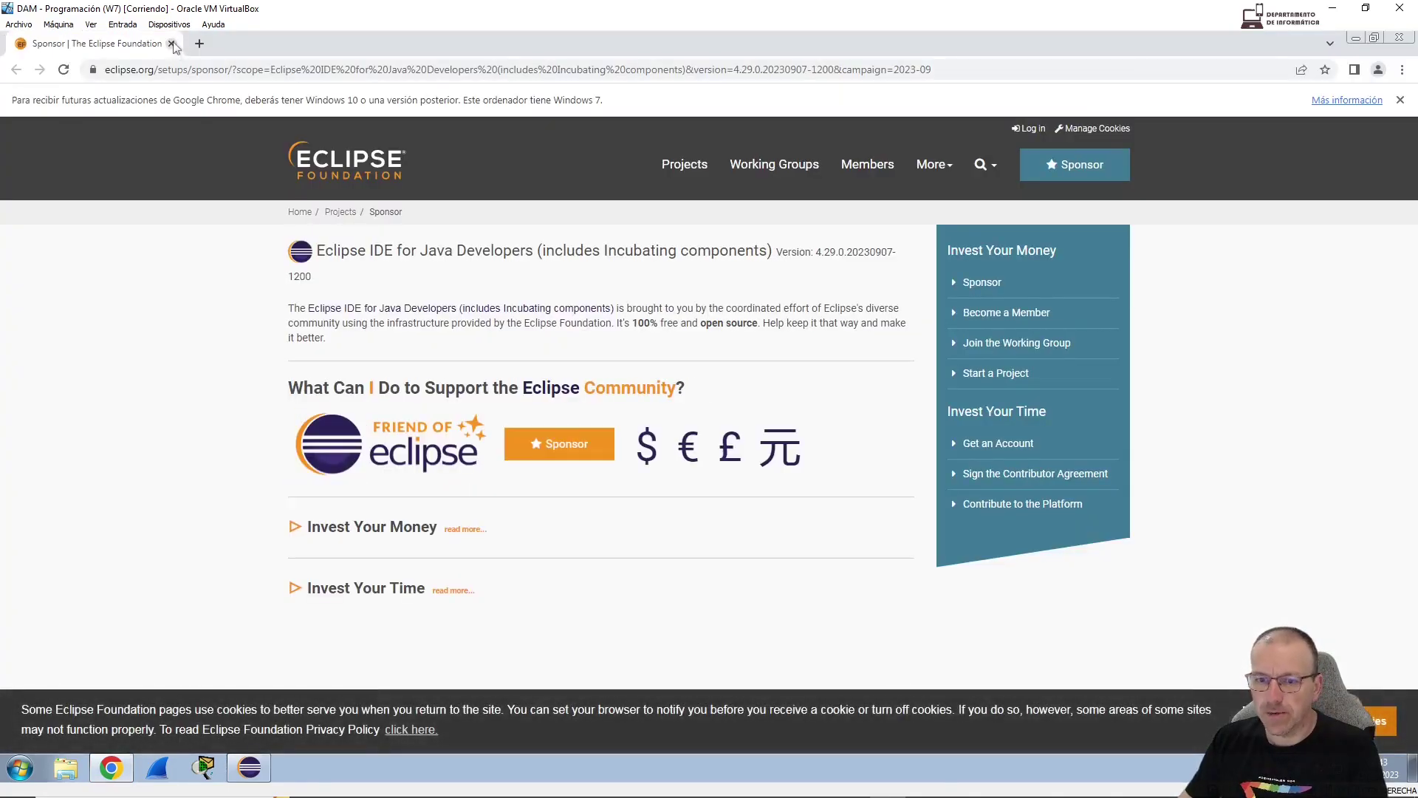
{"action": "left_click", "coordinate": [171, 44]}
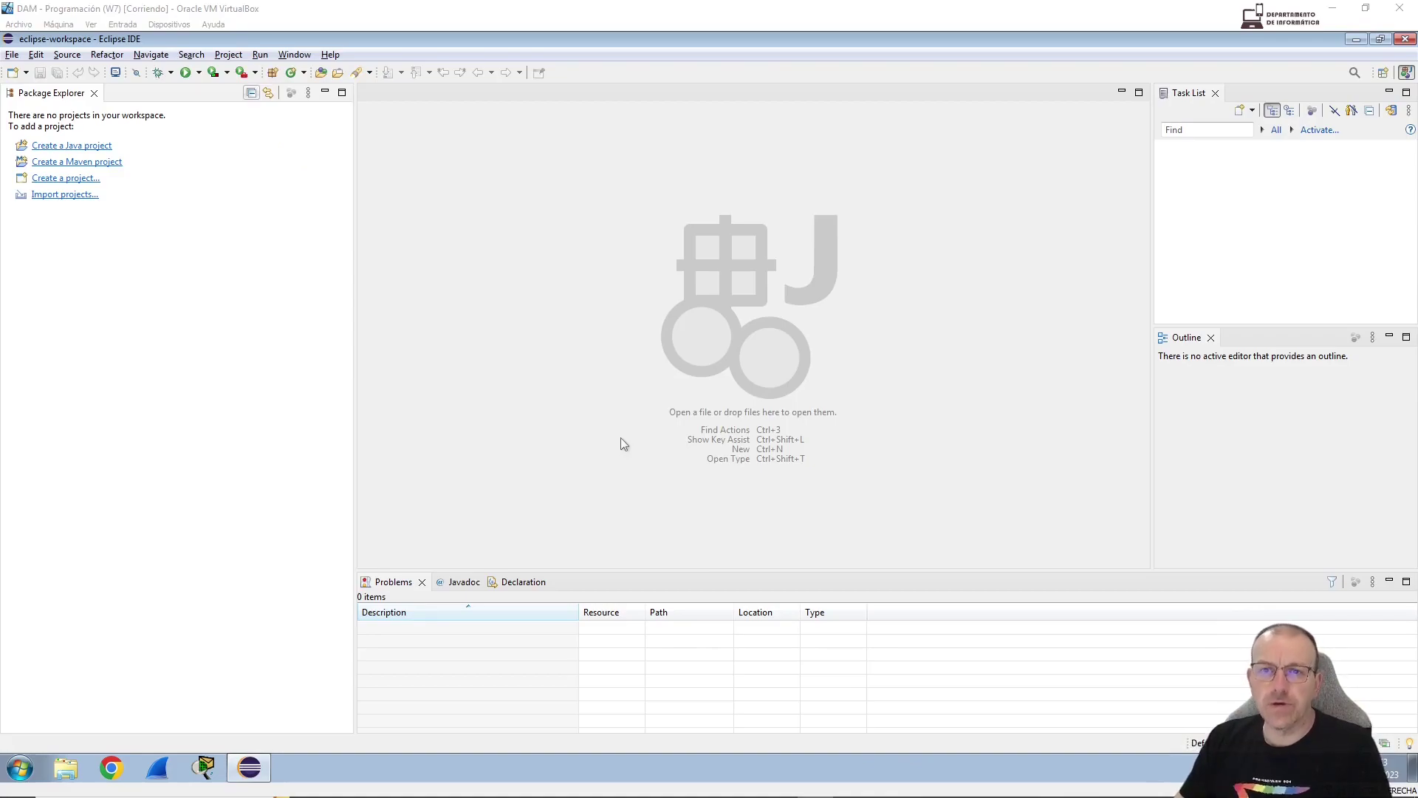
Open the Eclipse Marketplace and search it for "quickshell"
{"action": "left_click", "coordinate": [330, 56]}
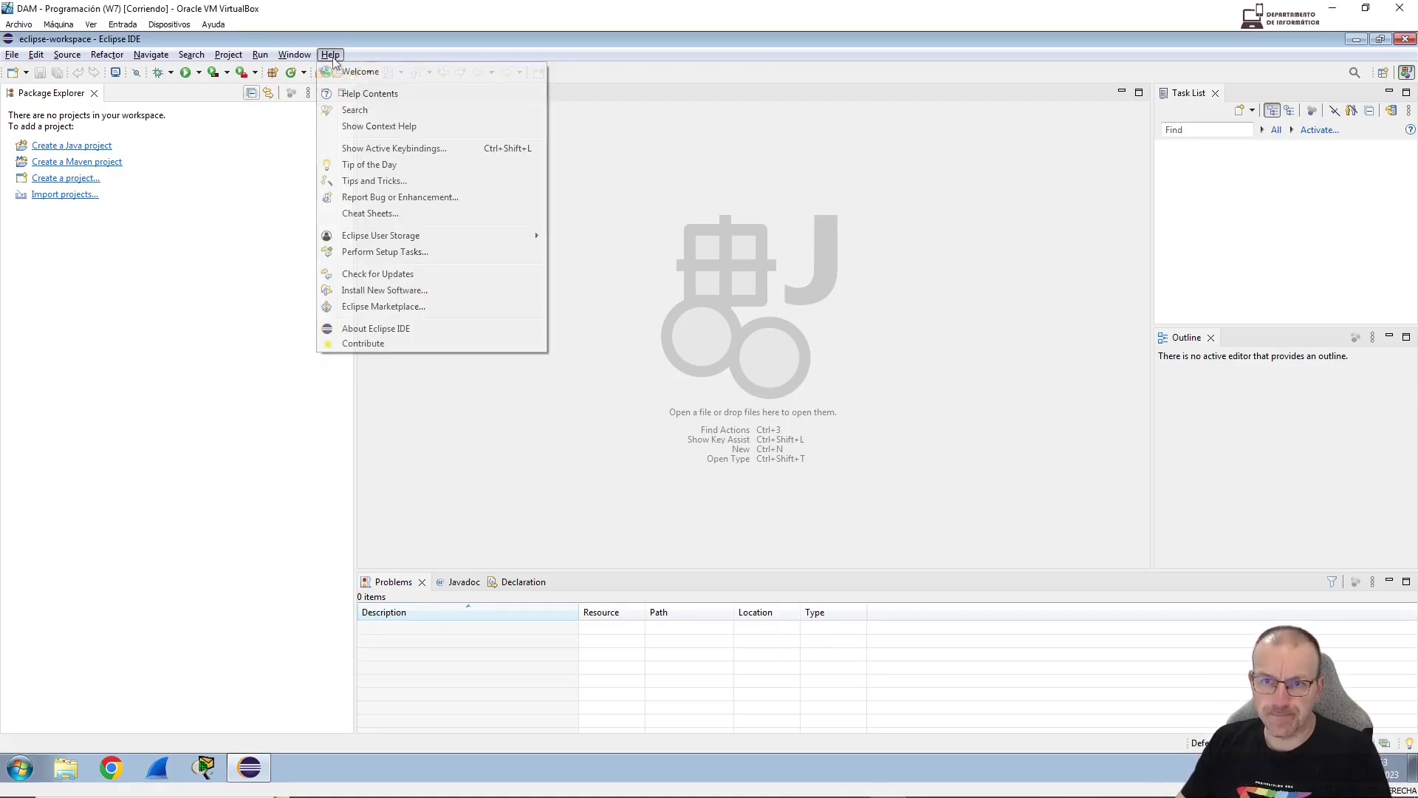
{"action": "left_click", "coordinate": [369, 305]}
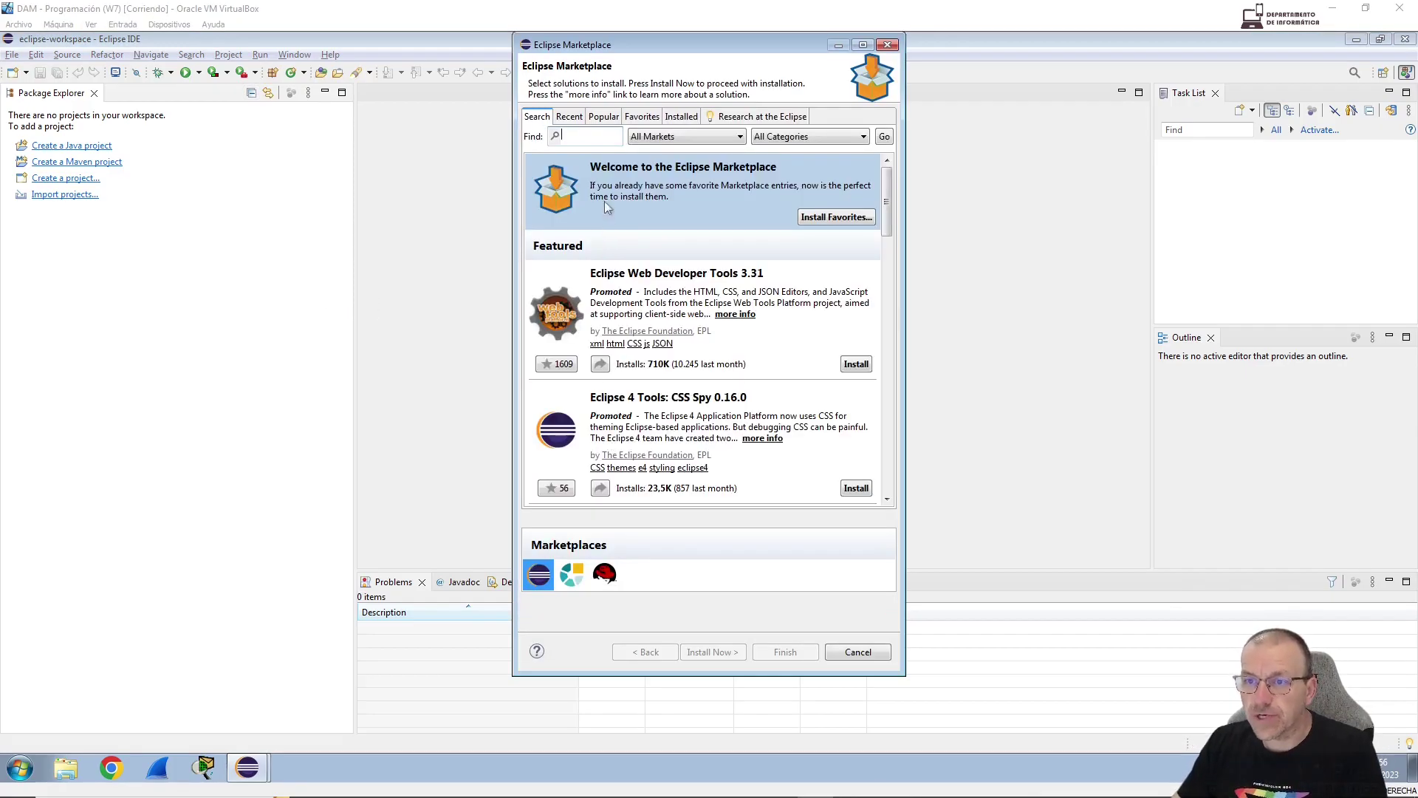
{"action": "left_click", "coordinate": [584, 135]}
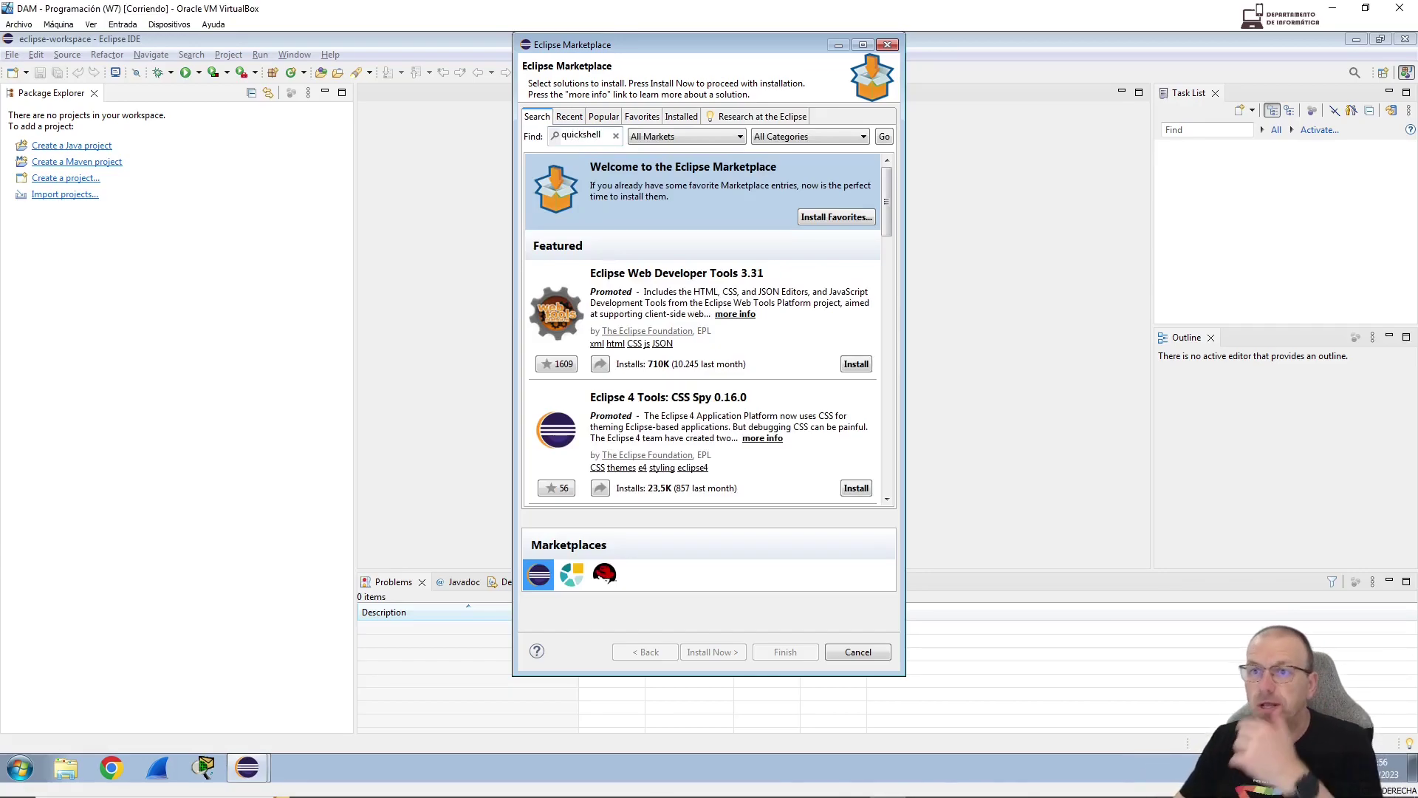
{"action": "key", "text": "Return"}
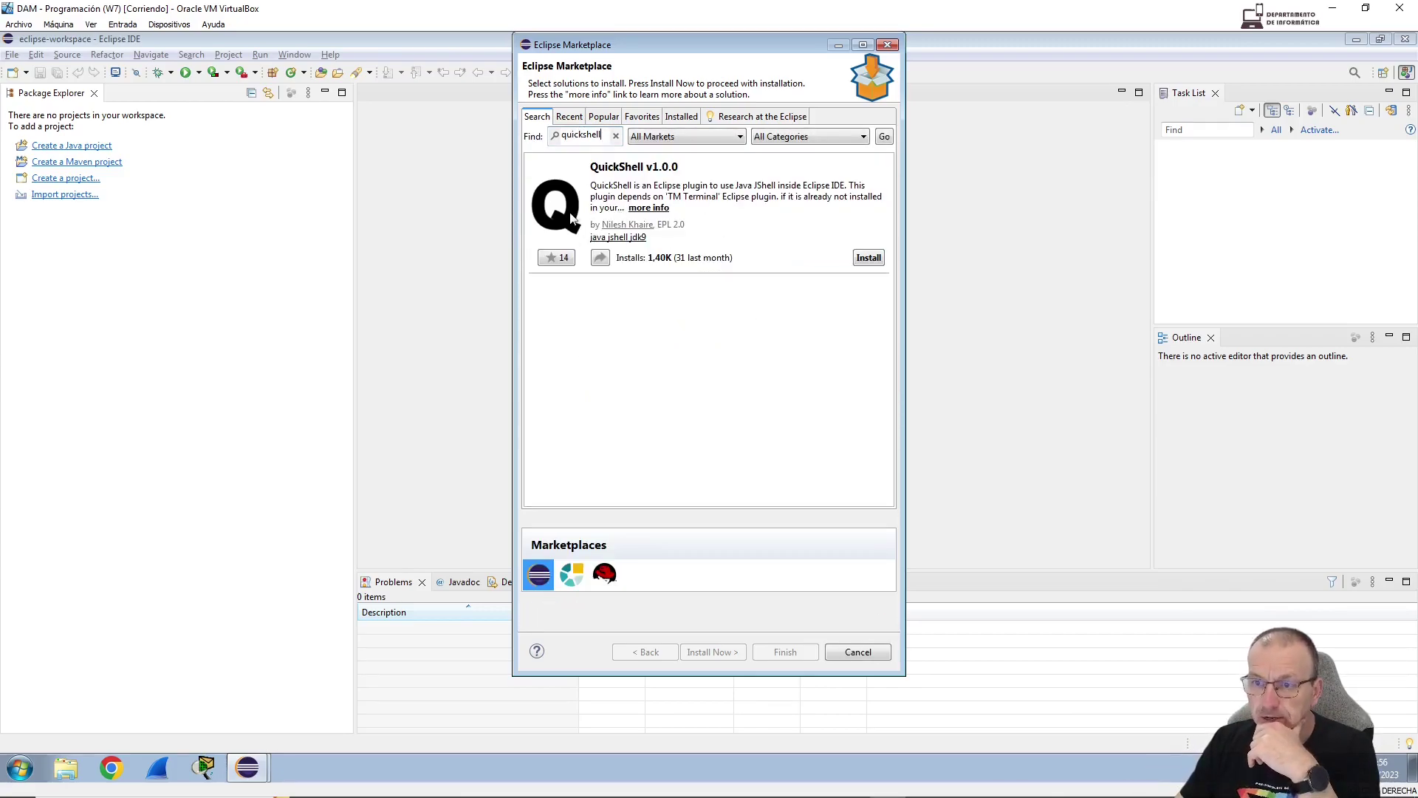
Install the QuickShell v1.0.0 plugin, accepting its license terms and trusting its github.io update site
{"action": "left_click", "coordinate": [869, 260]}
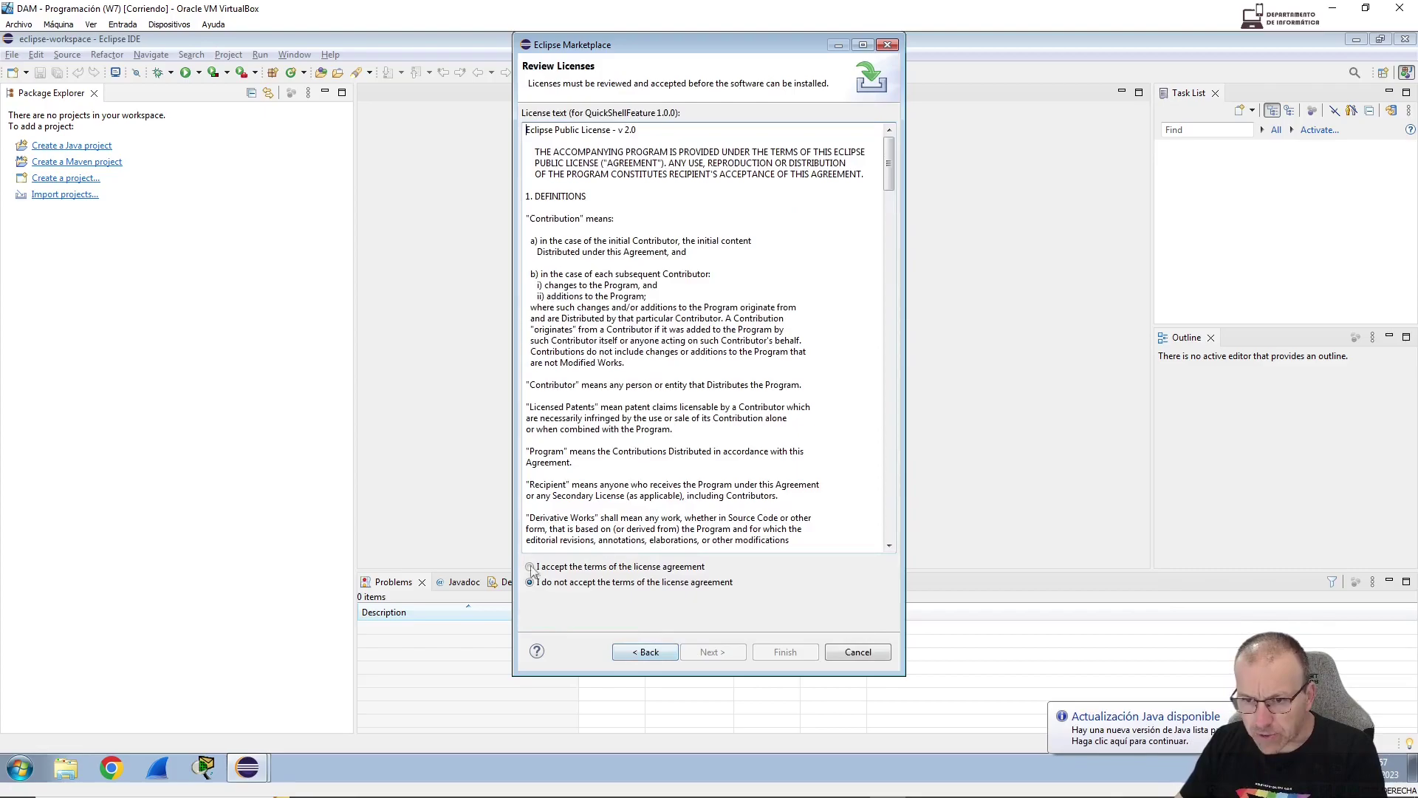
{"action": "left_click", "coordinate": [532, 568]}
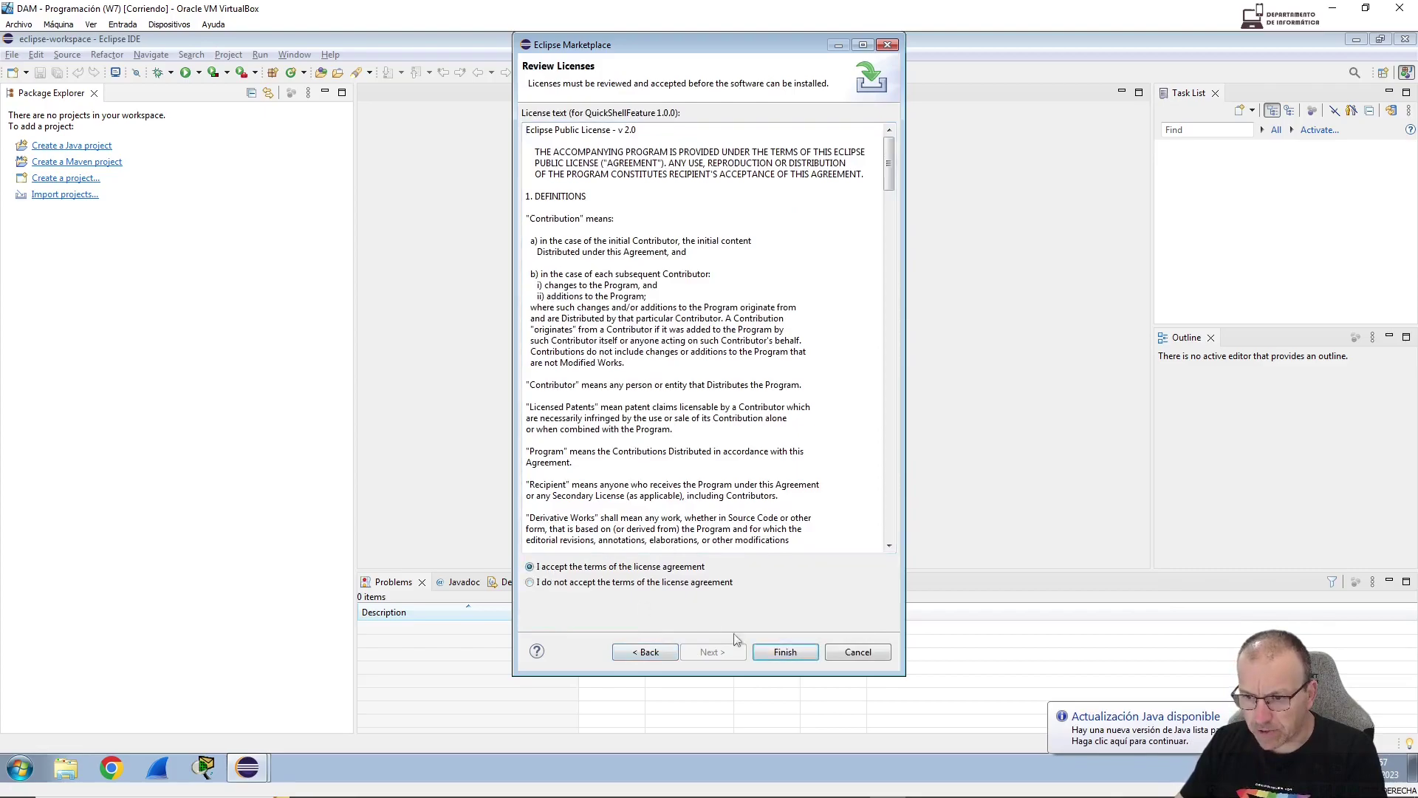
{"action": "left_click", "coordinate": [786, 653]}
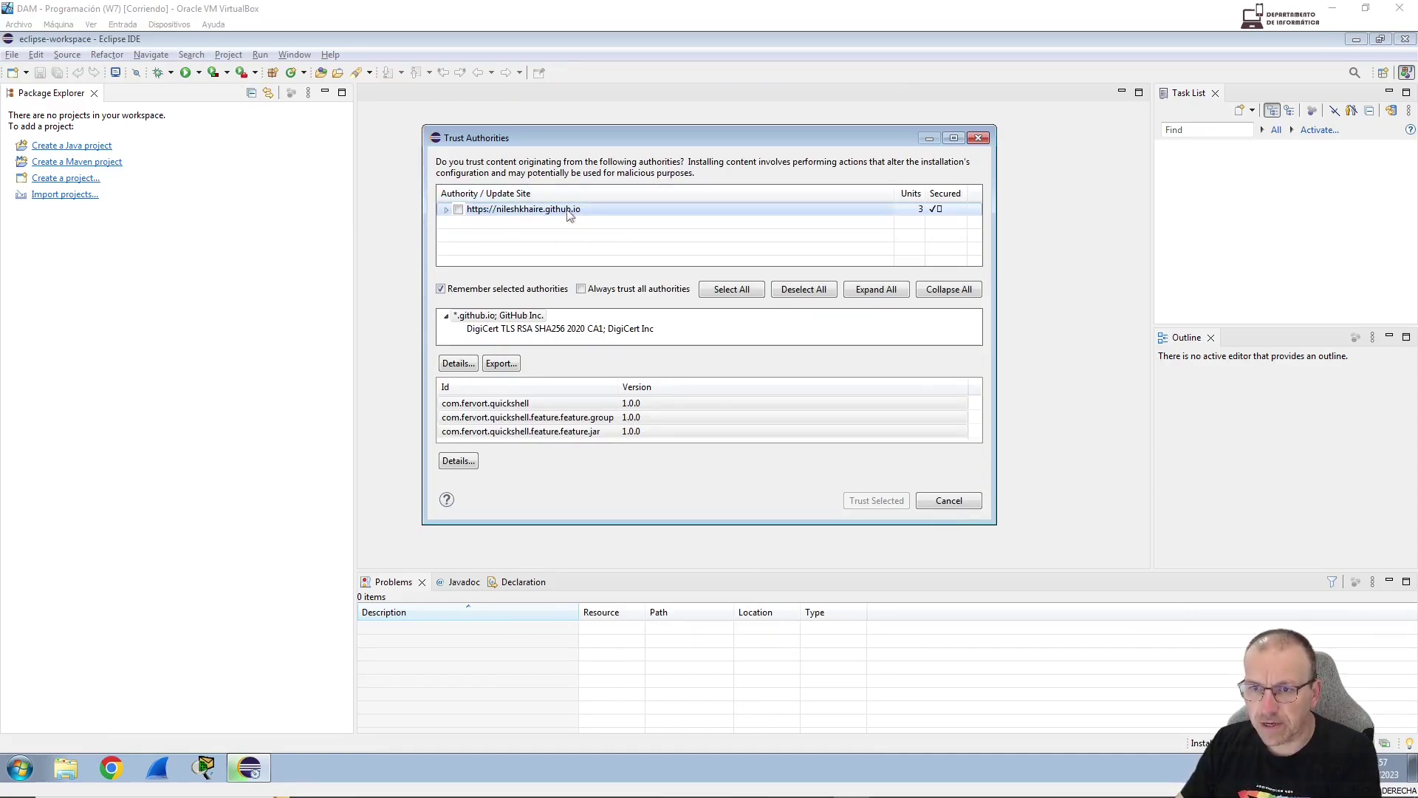
{"action": "left_click", "coordinate": [459, 210]}
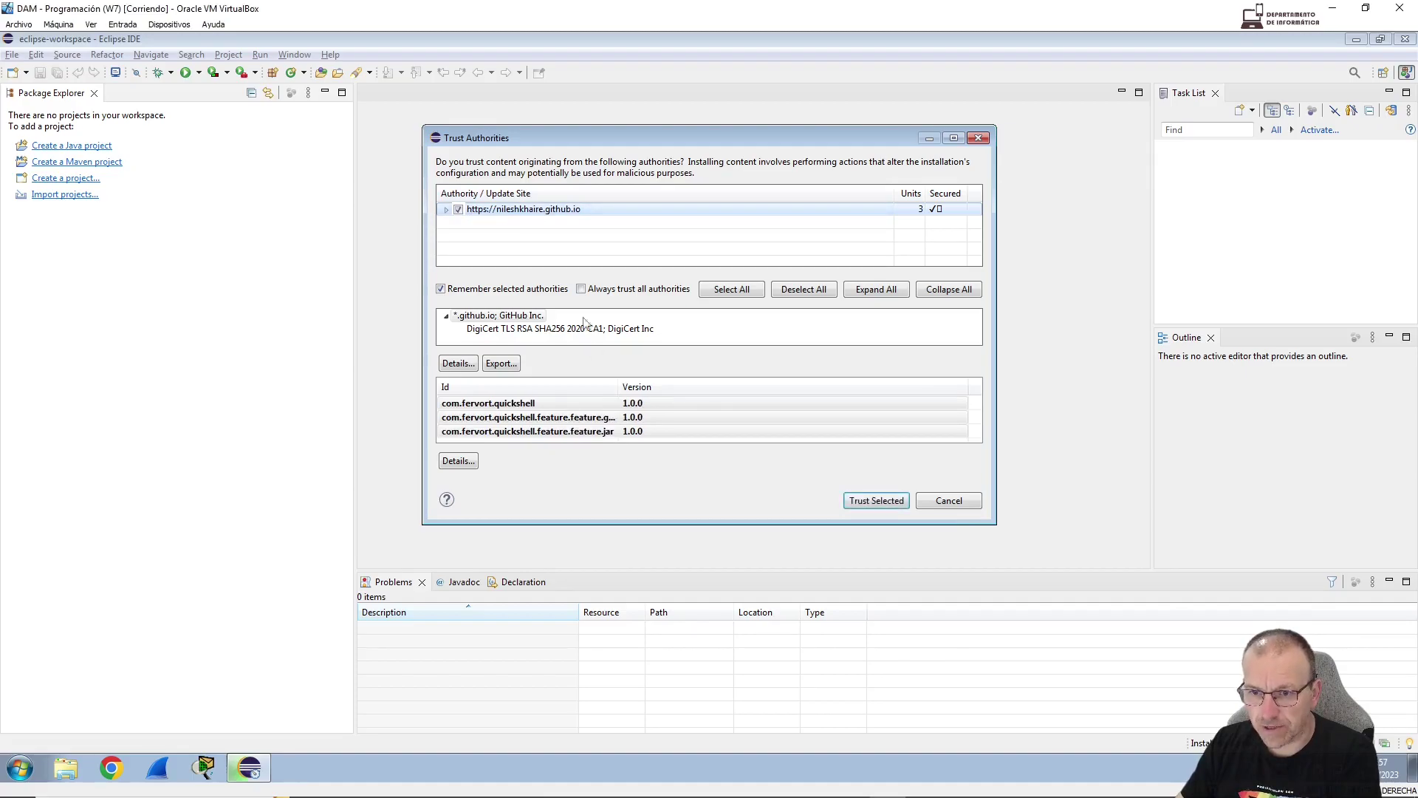
{"action": "left_click", "coordinate": [876, 506]}
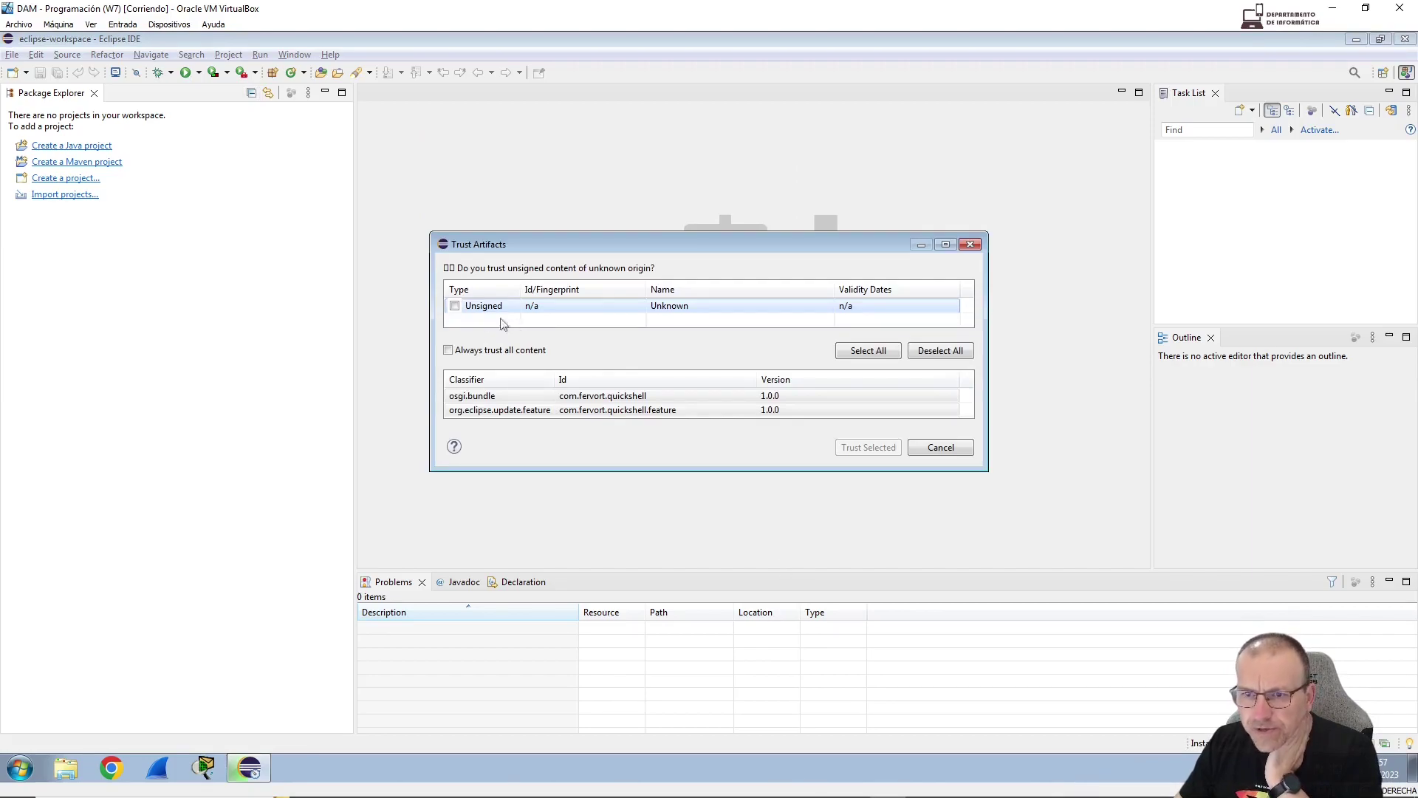
Trust the unsigned plugin content with always trust all content enabled, and restart Eclipse to apply the update
{"action": "left_click", "coordinate": [455, 306]}
{"action": "left_click", "coordinate": [506, 415]}
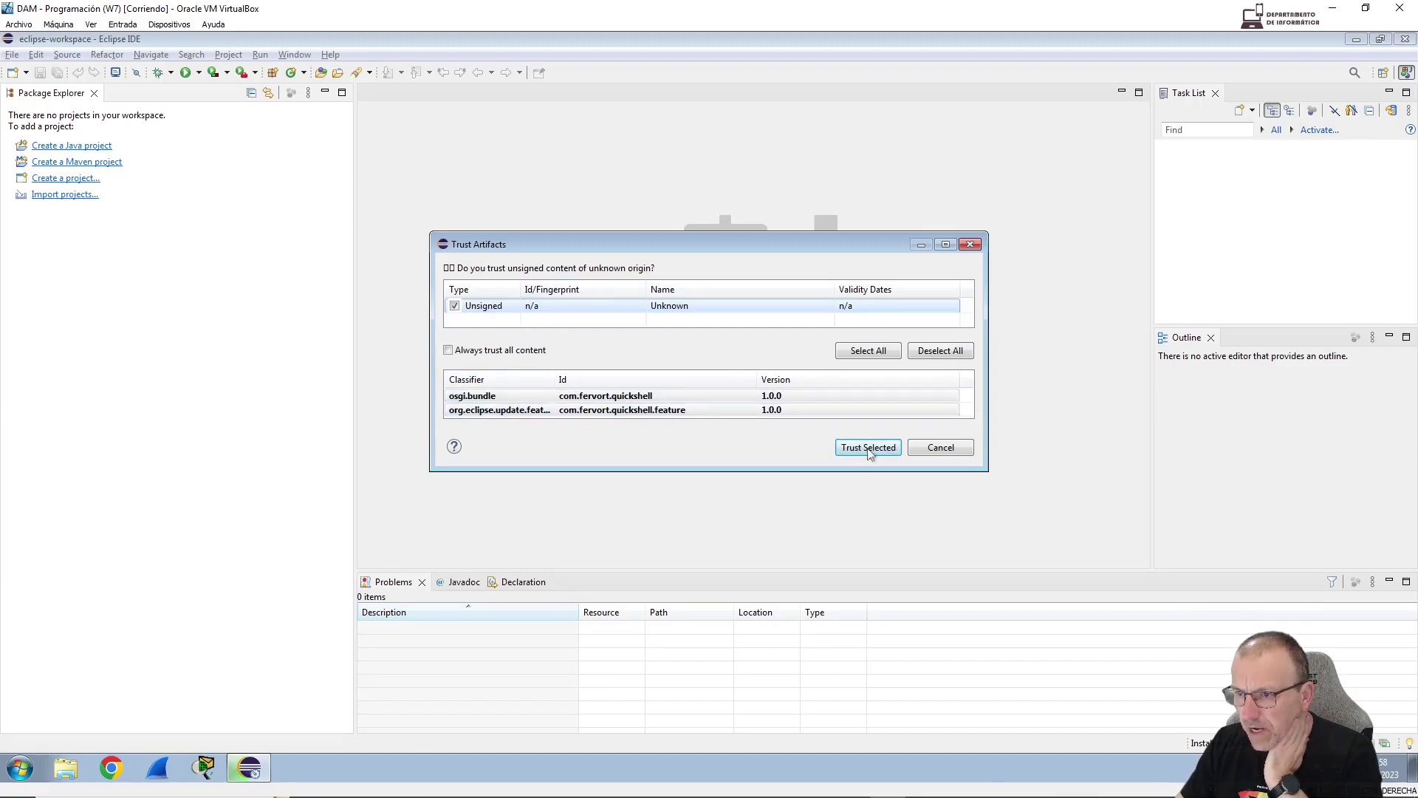
{"action": "left_click", "coordinate": [449, 350]}
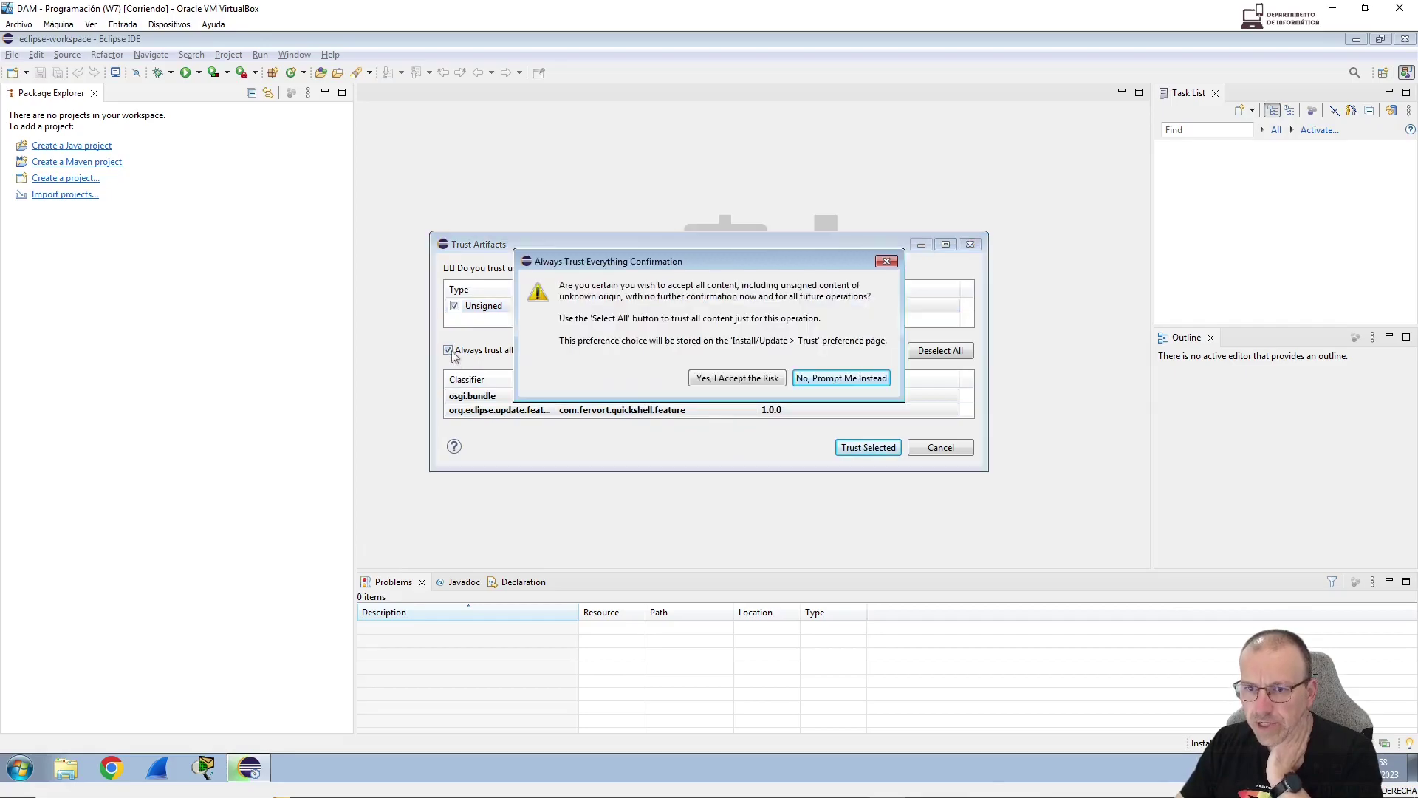
{"action": "left_click", "coordinate": [728, 380]}
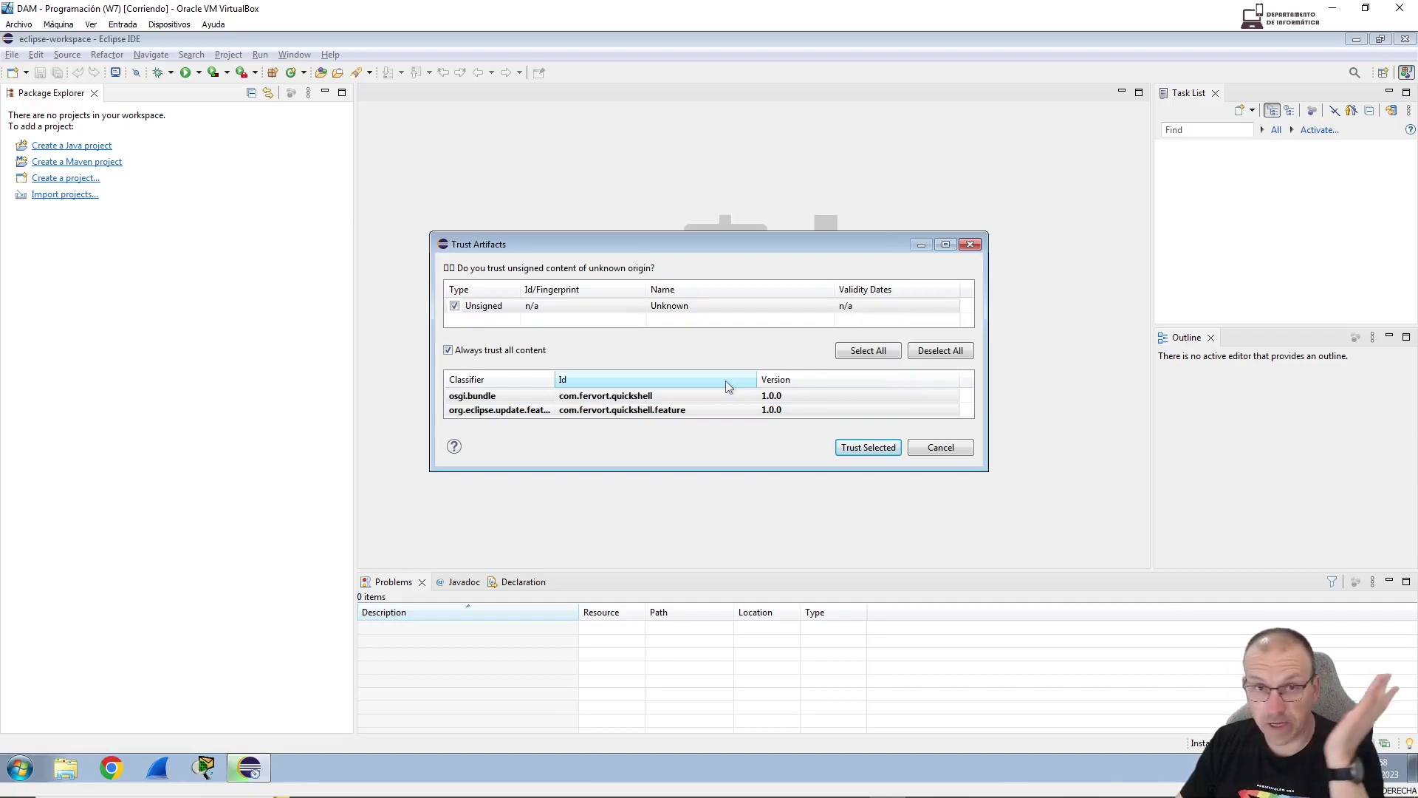
{"action": "left_click", "coordinate": [850, 448]}
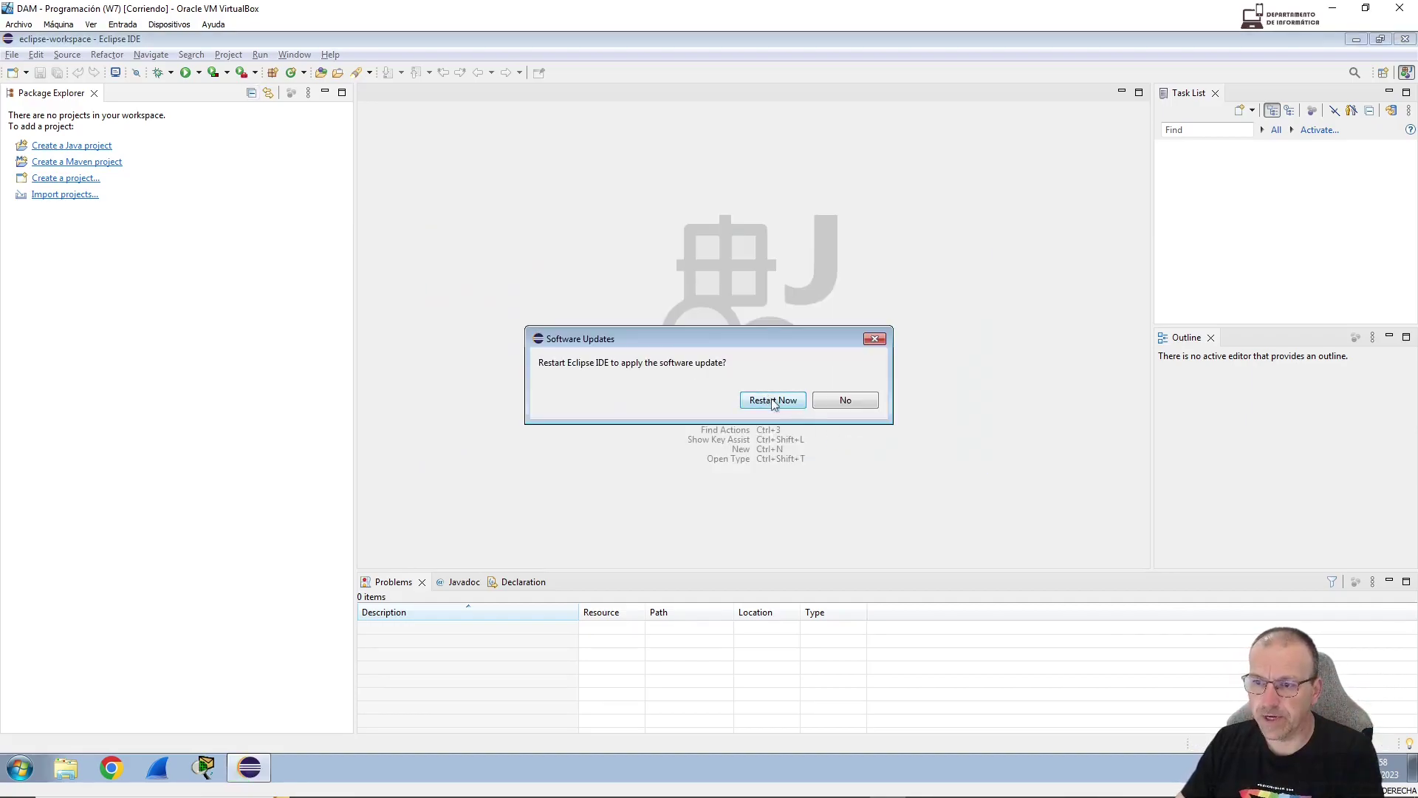
{"action": "left_click", "coordinate": [772, 401]}
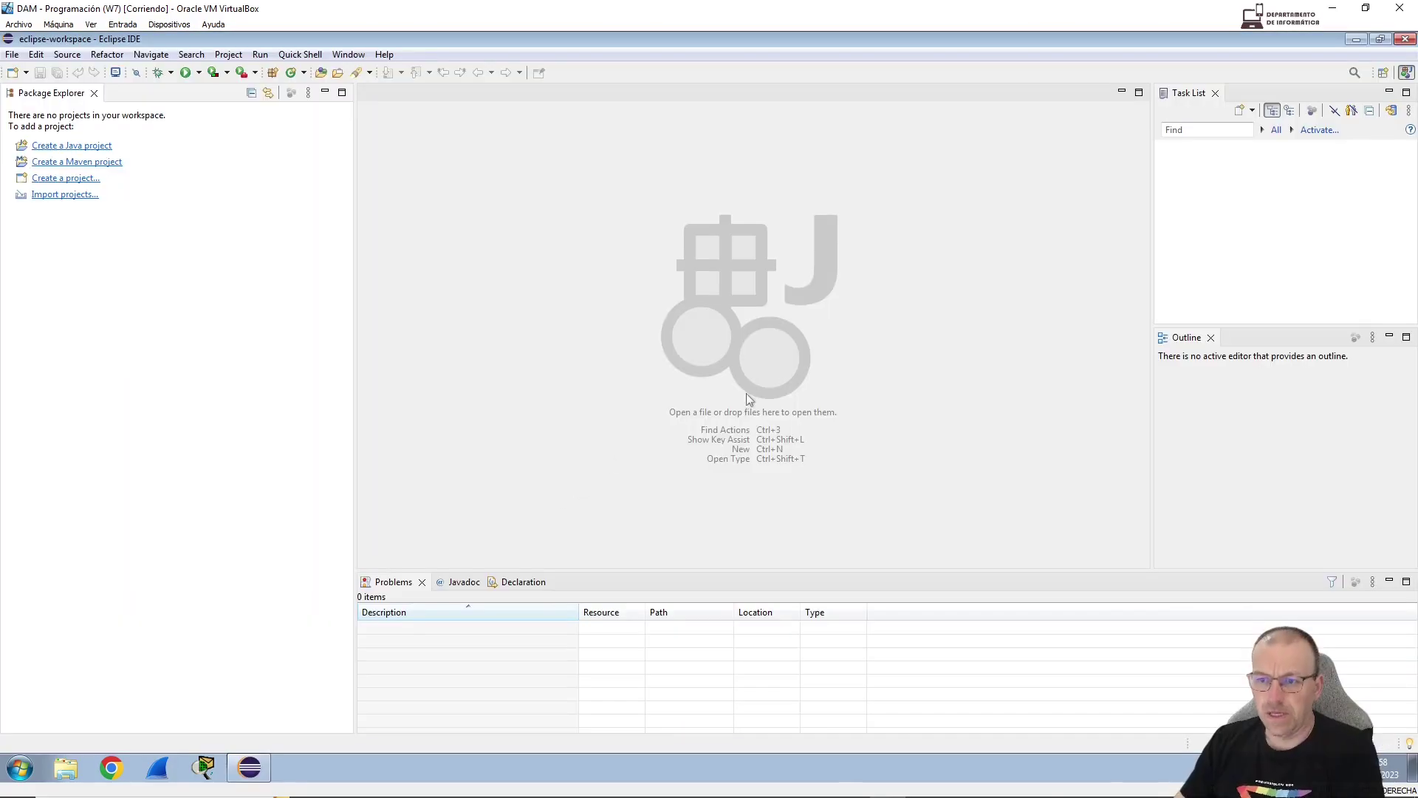
Open the QuickShell Settings page in the Eclipse preferences
{"action": "left_click", "coordinate": [298, 56]}
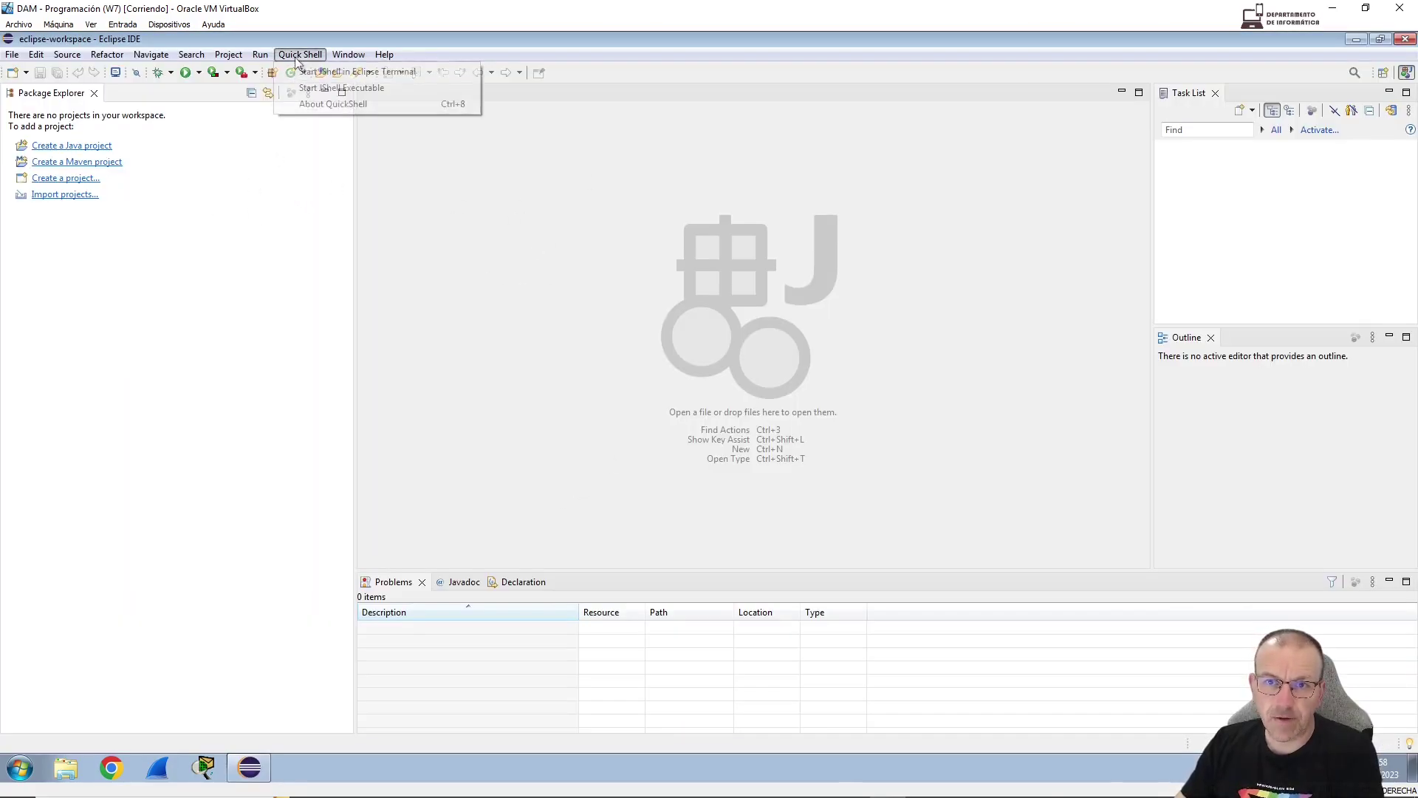
{"action": "left_click", "coordinate": [298, 56]}
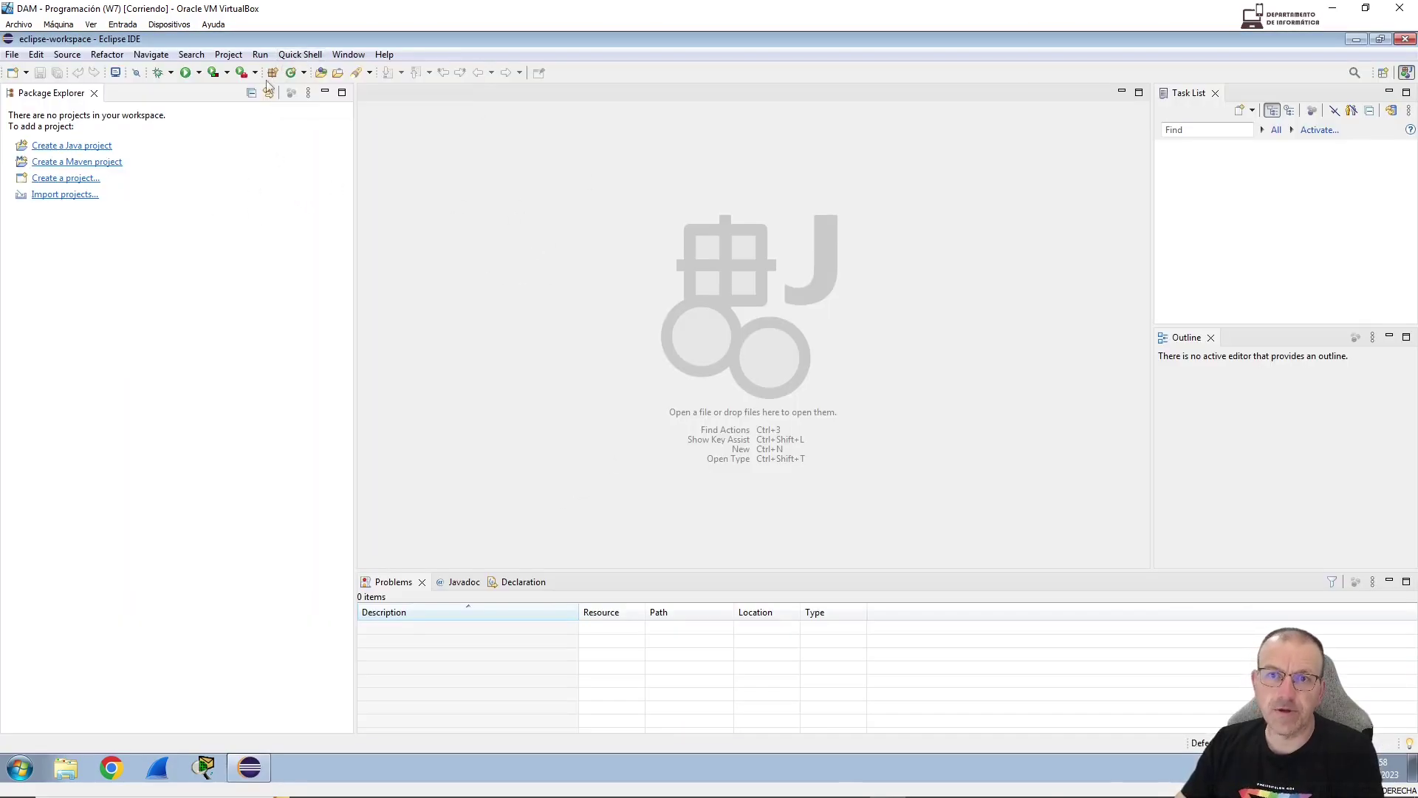
{"action": "left_click", "coordinate": [348, 54]}
{"action": "left_click", "coordinate": [386, 186]}
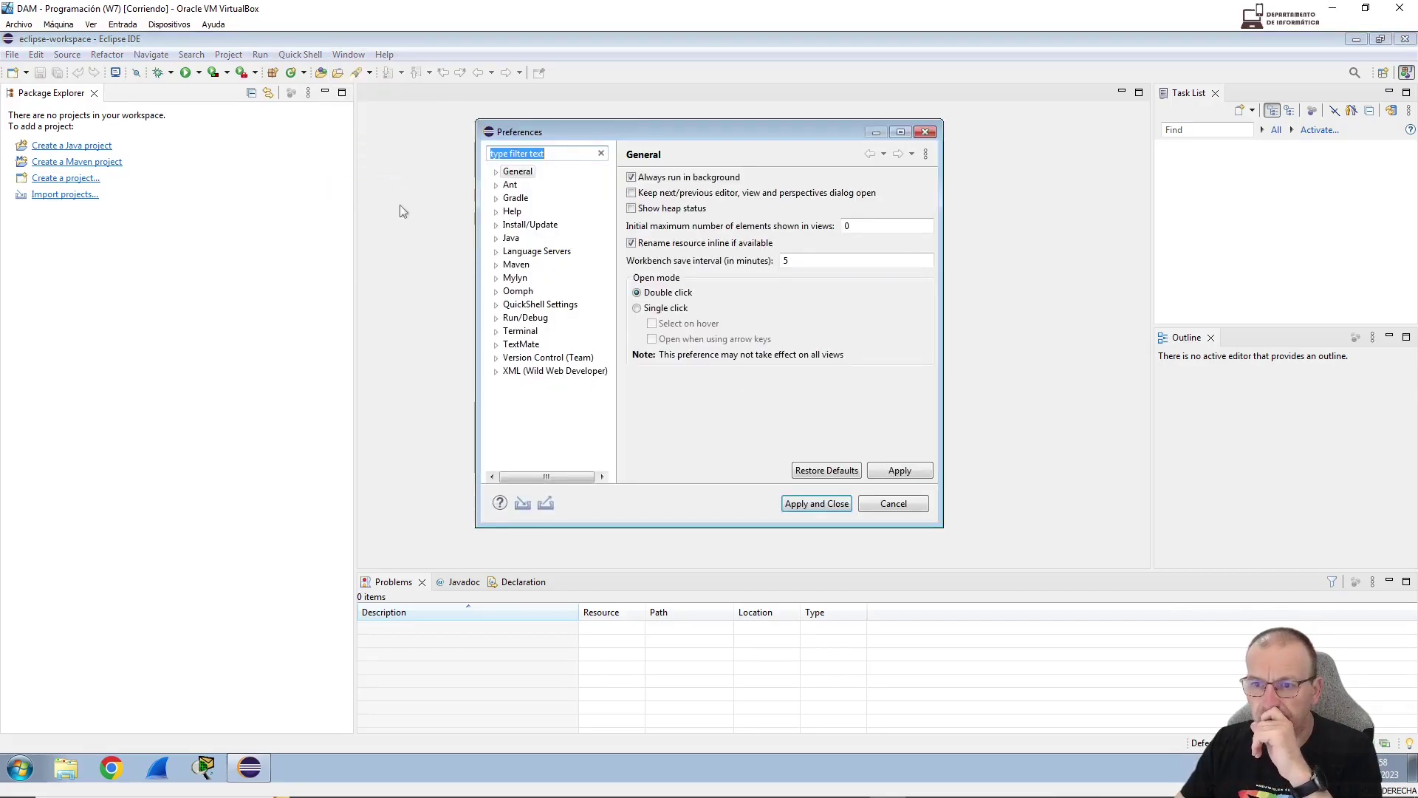
{"action": "left_click", "coordinate": [543, 307]}
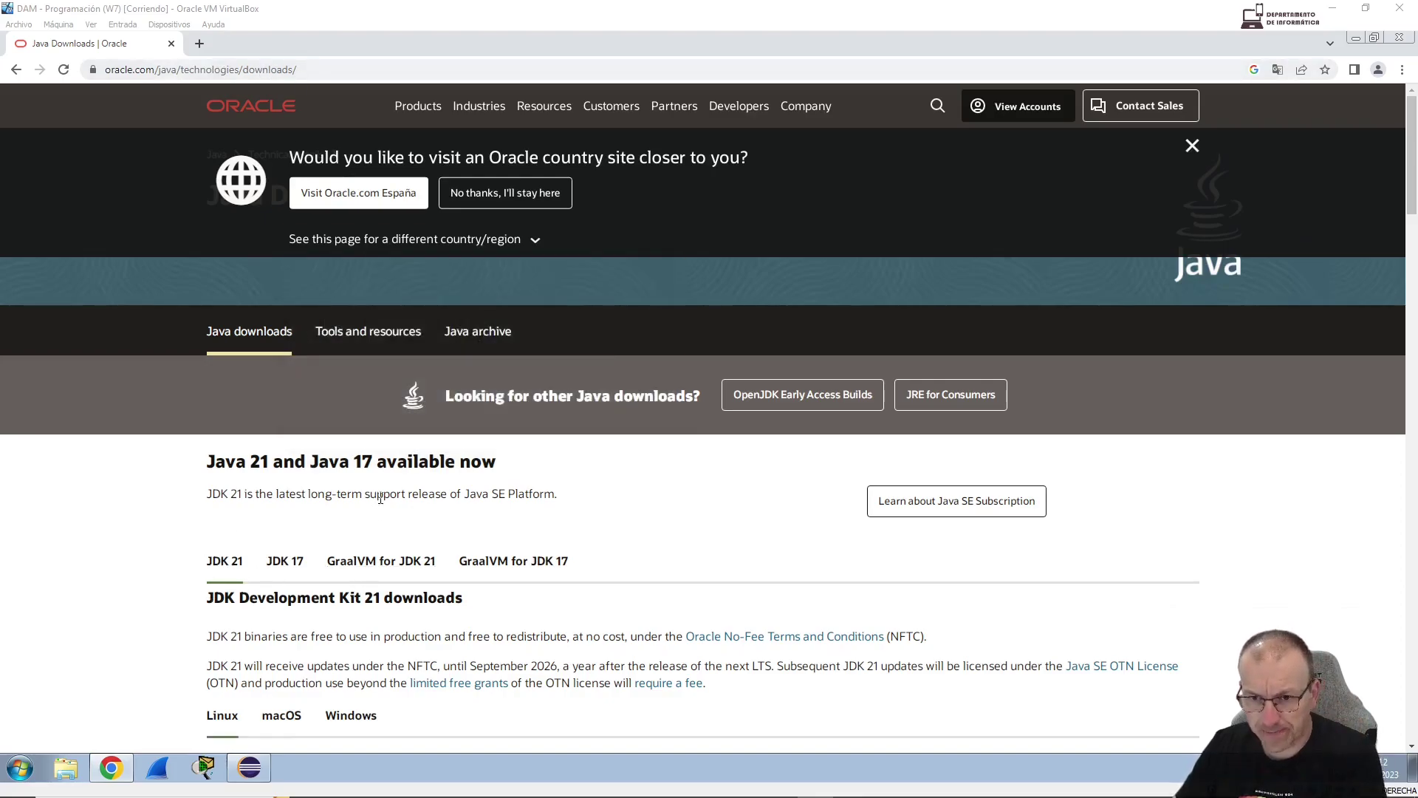
Download the Windows x64 Installer of JDK 21 from Oracle's Java downloads page
{"action": "scroll", "coordinate": [381, 501], "scroll_direction": "down", "scroll_amount": 3}
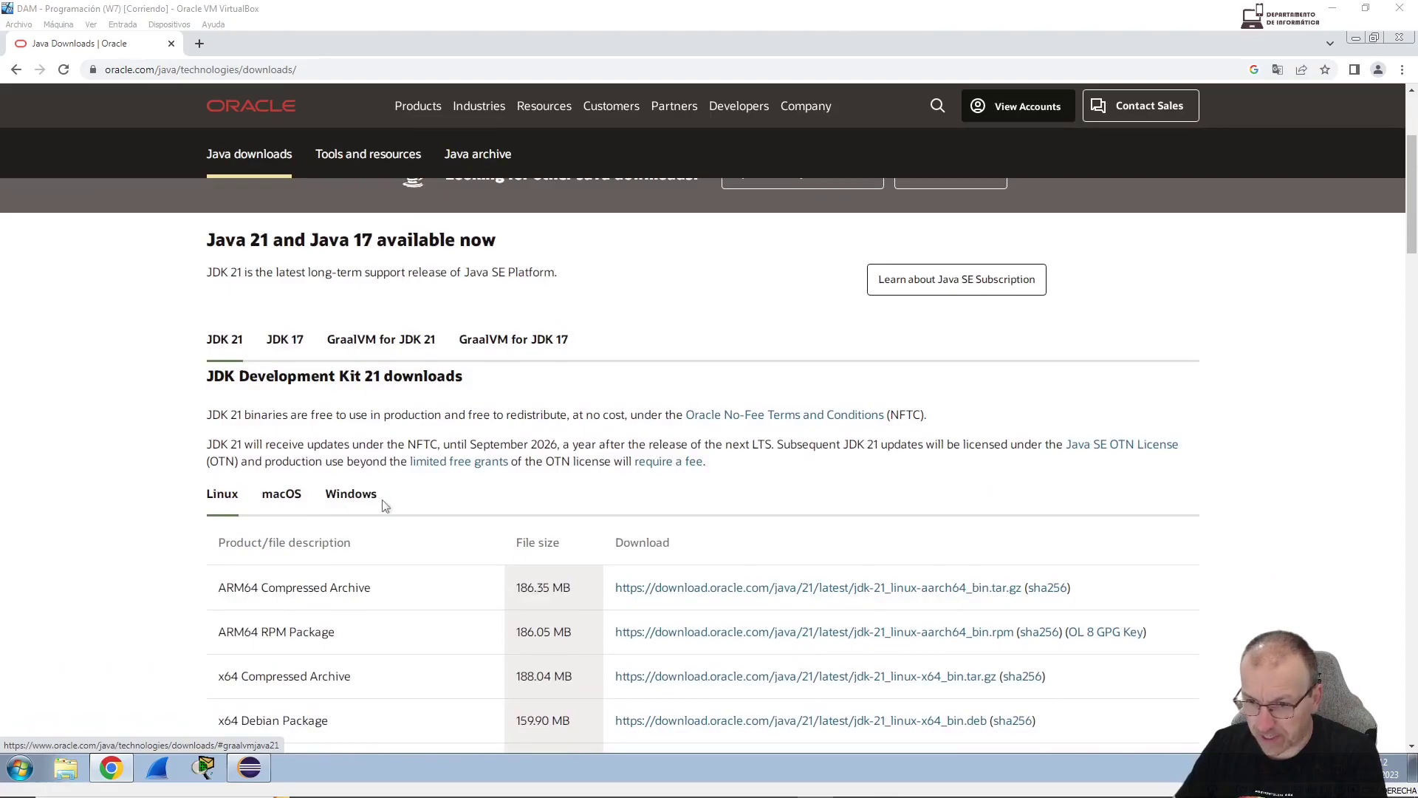
{"action": "left_click", "coordinate": [351, 495]}
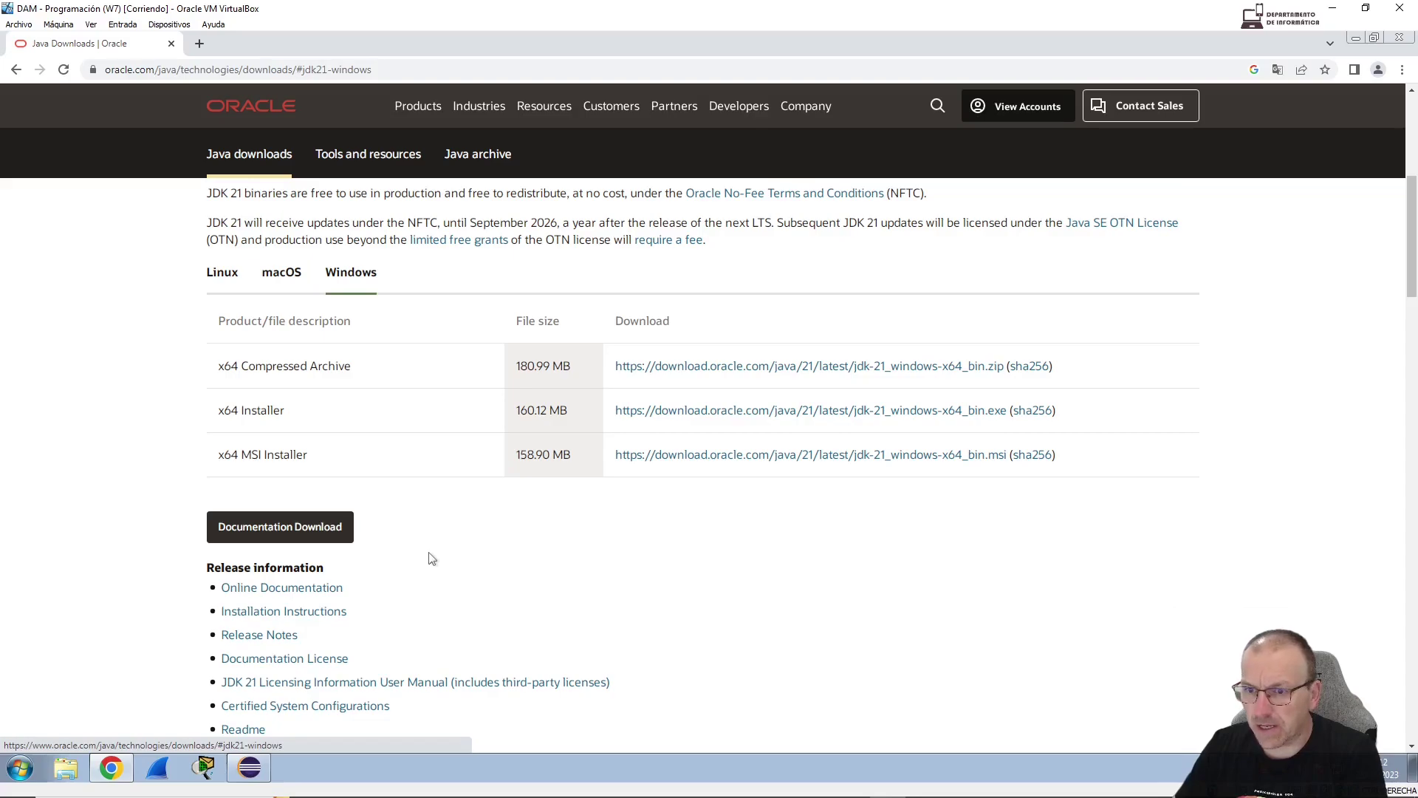
{"action": "left_click", "coordinate": [750, 414]}
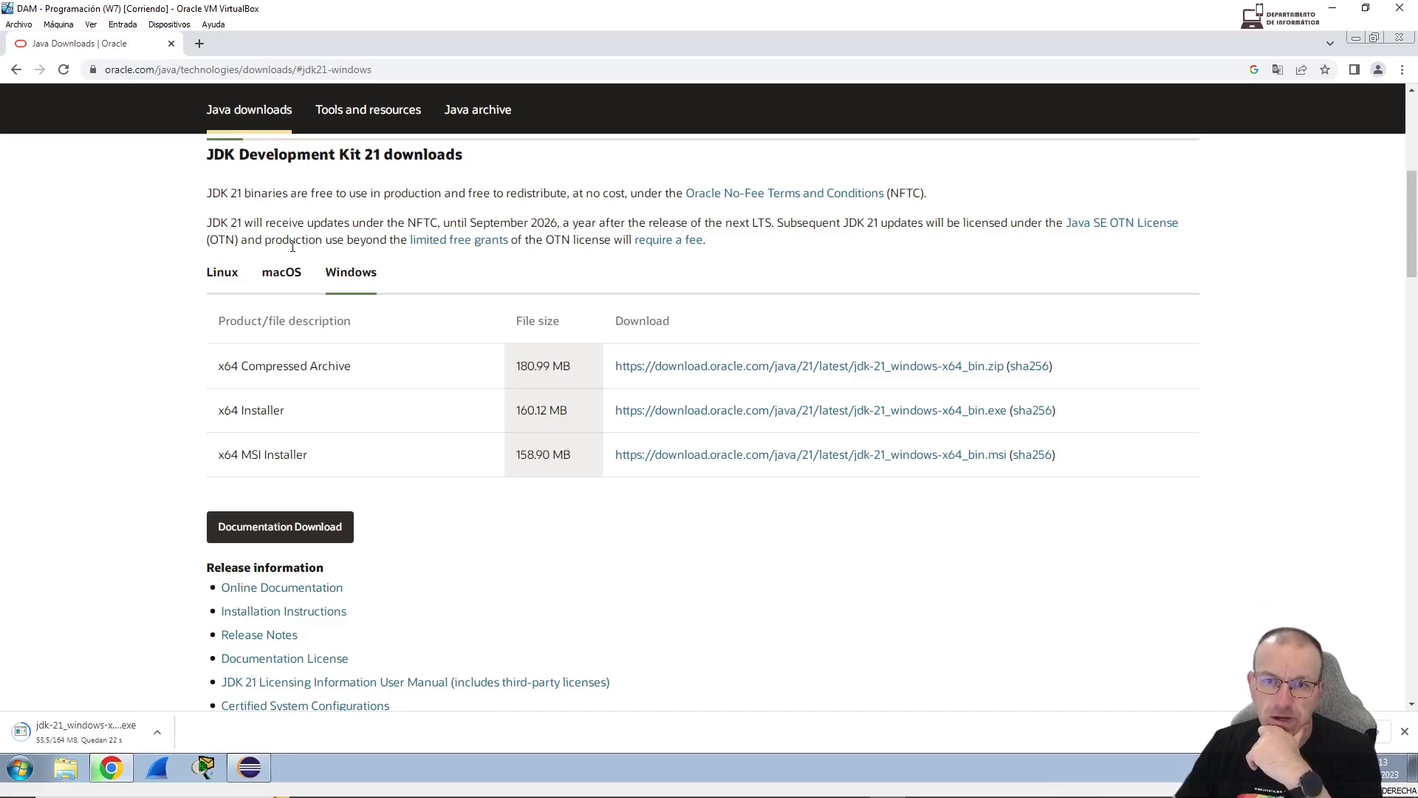
{"action": "scroll", "coordinate": [288, 269], "scroll_direction": "up", "scroll_amount": 2}
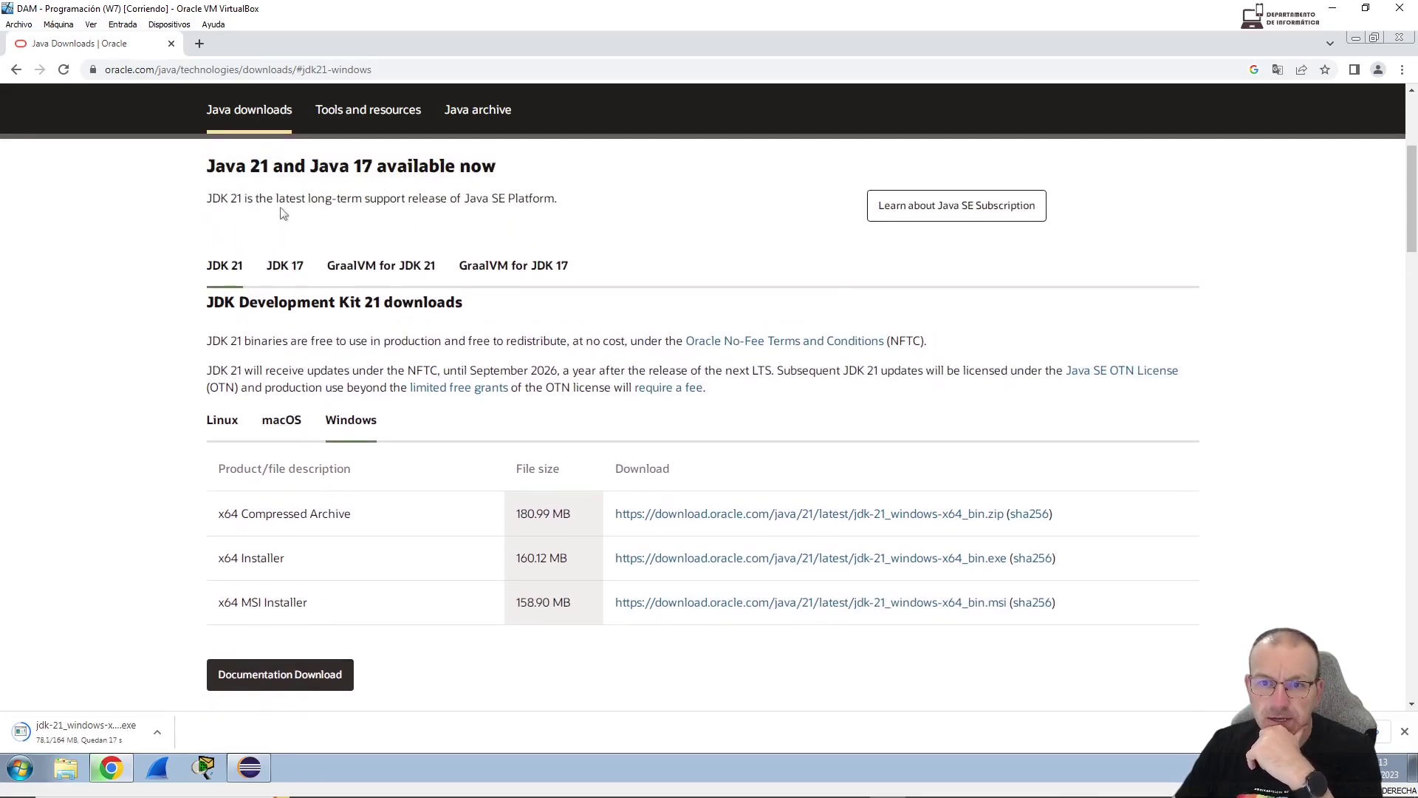
{"action": "left_click_drag", "start_coordinate": [275, 199], "coordinate": [406, 201]}
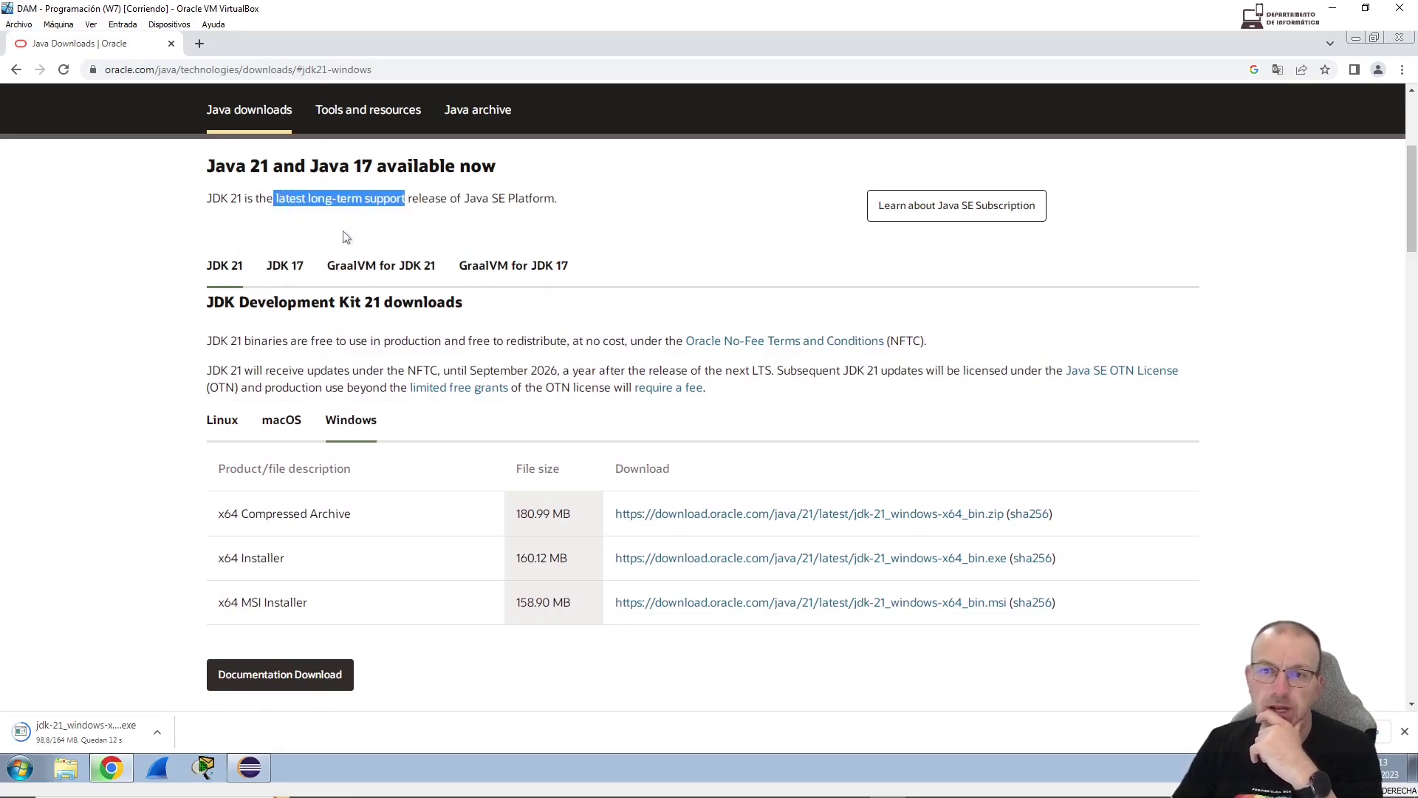
Move the downloaded jdk-21_windows-x64_bin.exe from the downloads folder to the desktop, placing it beside Subnetting para todos.jar, and close the Eclipse preferences
{"action": "left_click", "coordinate": [156, 732]}
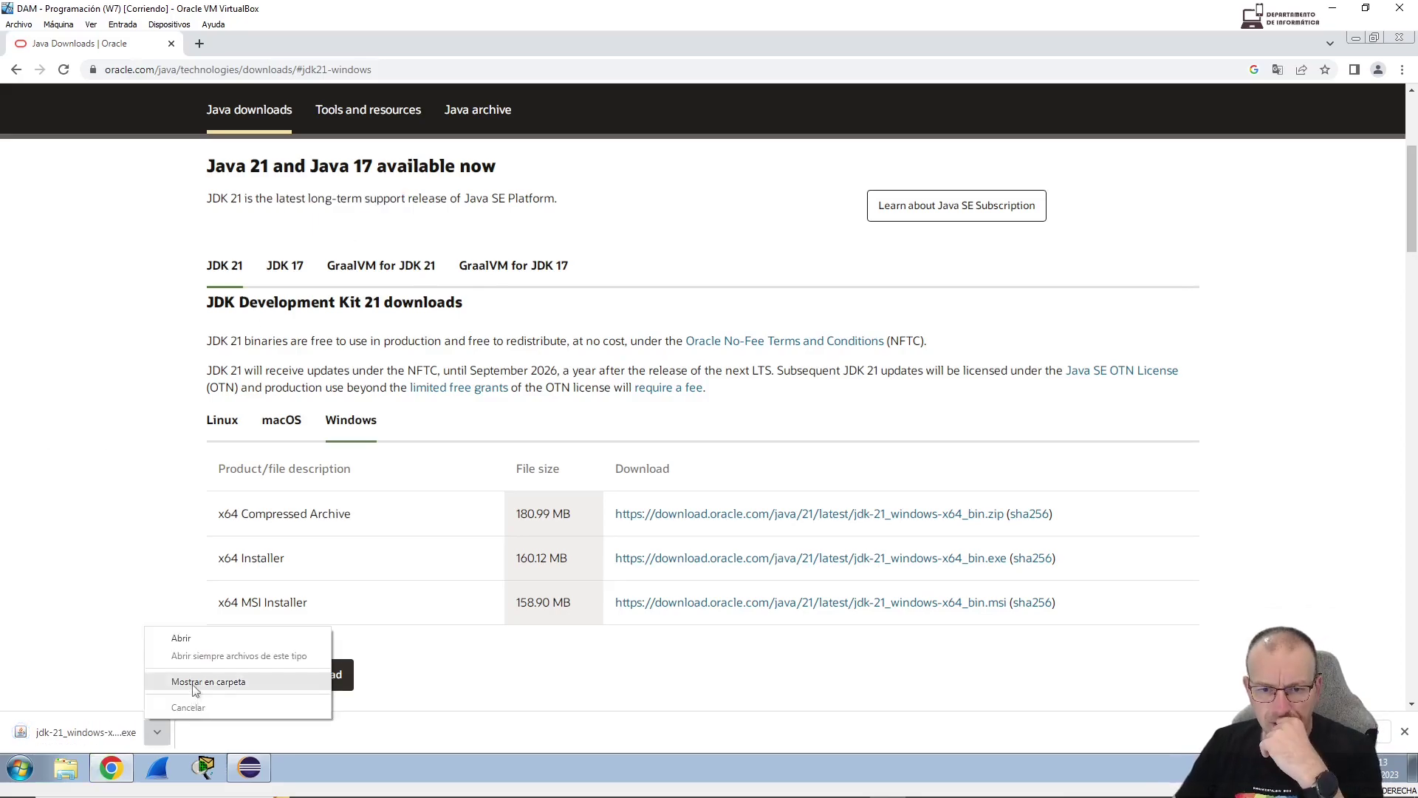
{"action": "left_click", "coordinate": [197, 680]}
{"action": "right_click", "coordinate": [454, 267]}
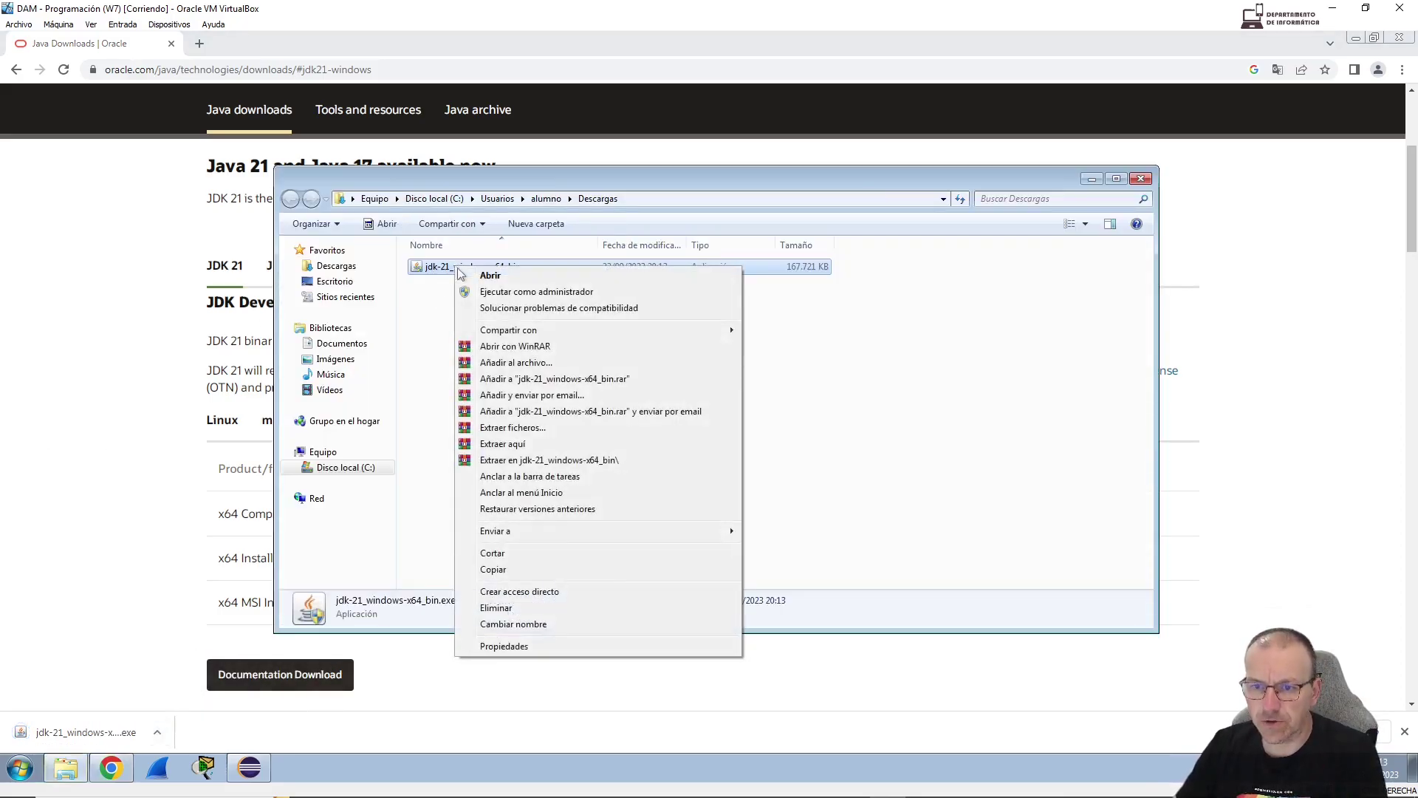
{"action": "left_click", "coordinate": [518, 554]}
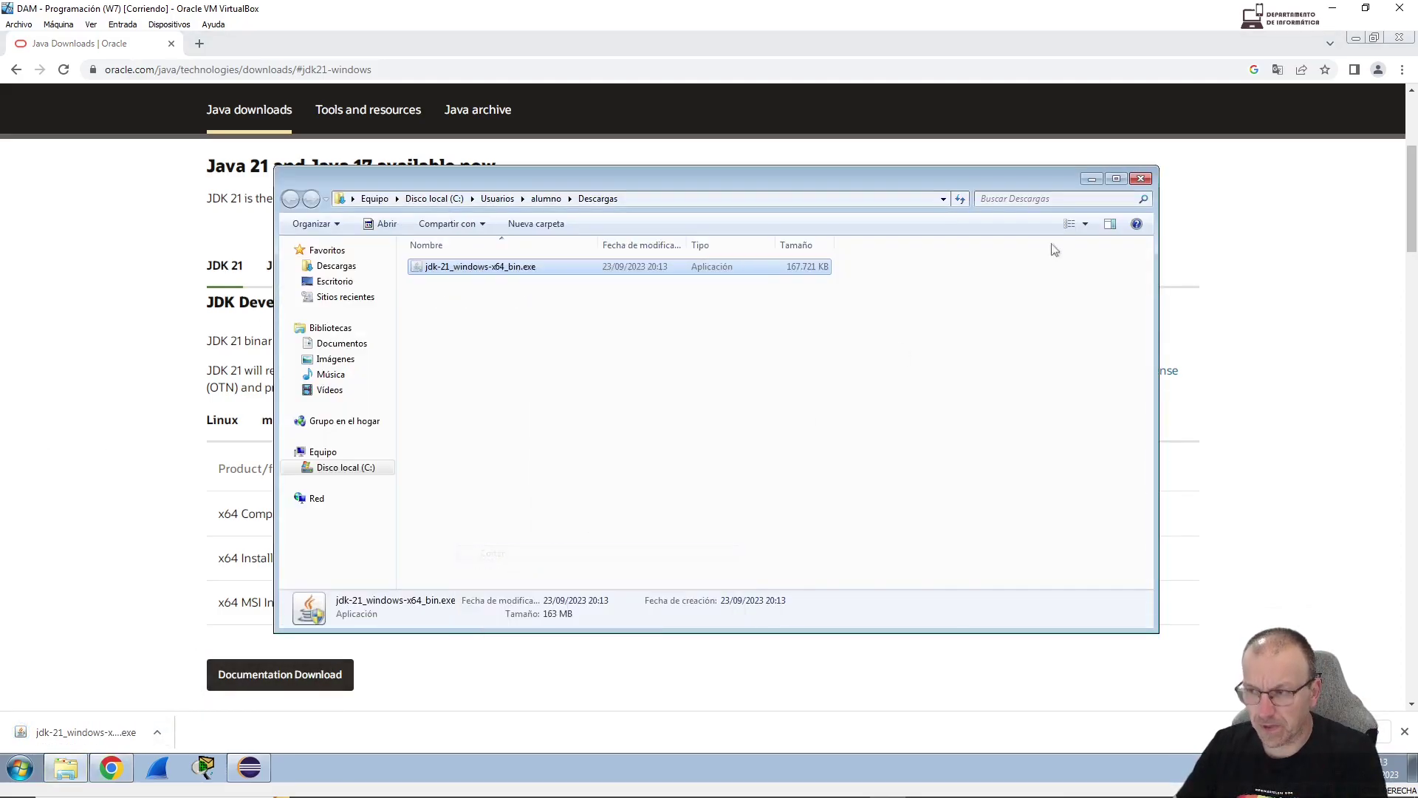
{"action": "left_click", "coordinate": [1141, 178]}
{"action": "left_click", "coordinate": [1357, 38]}
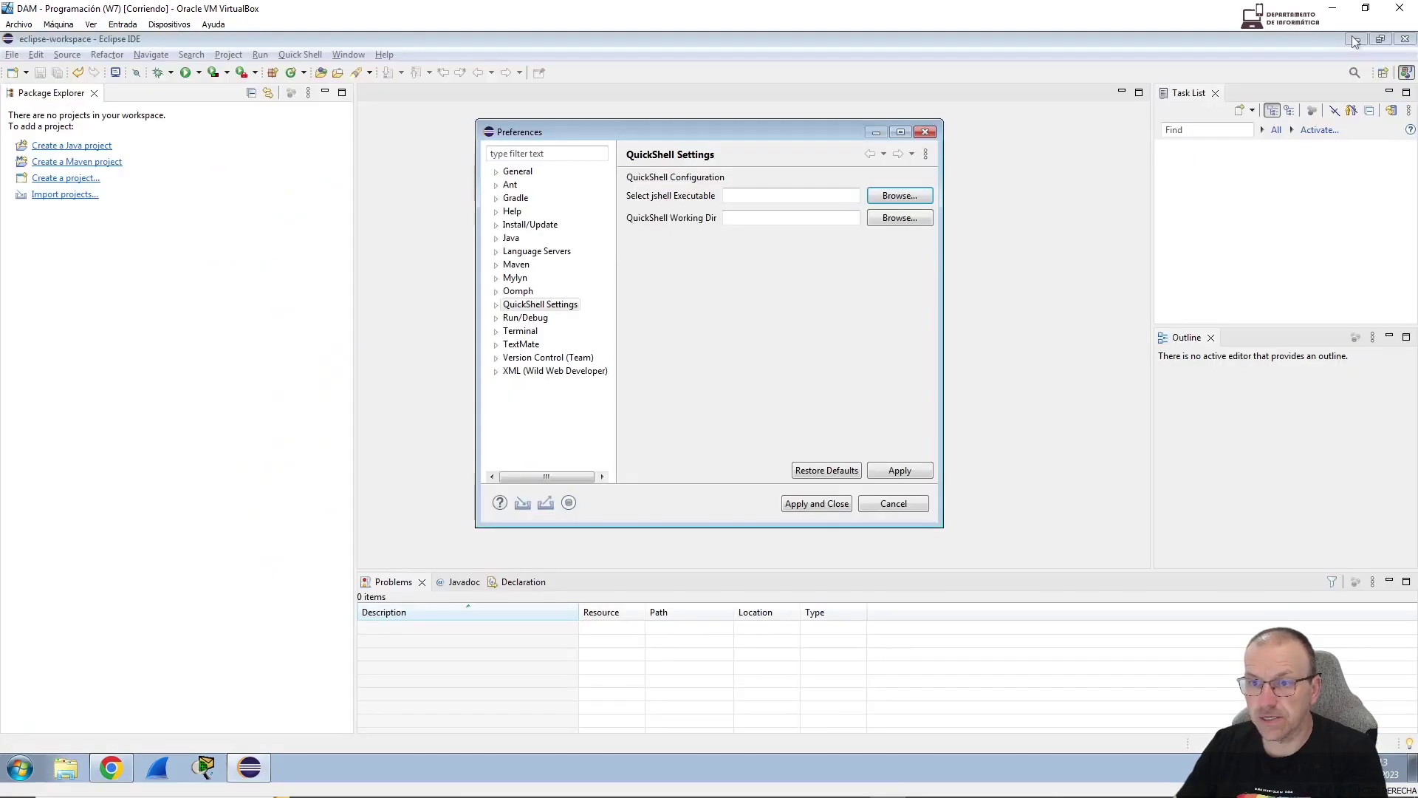
{"action": "left_click", "coordinate": [925, 131]}
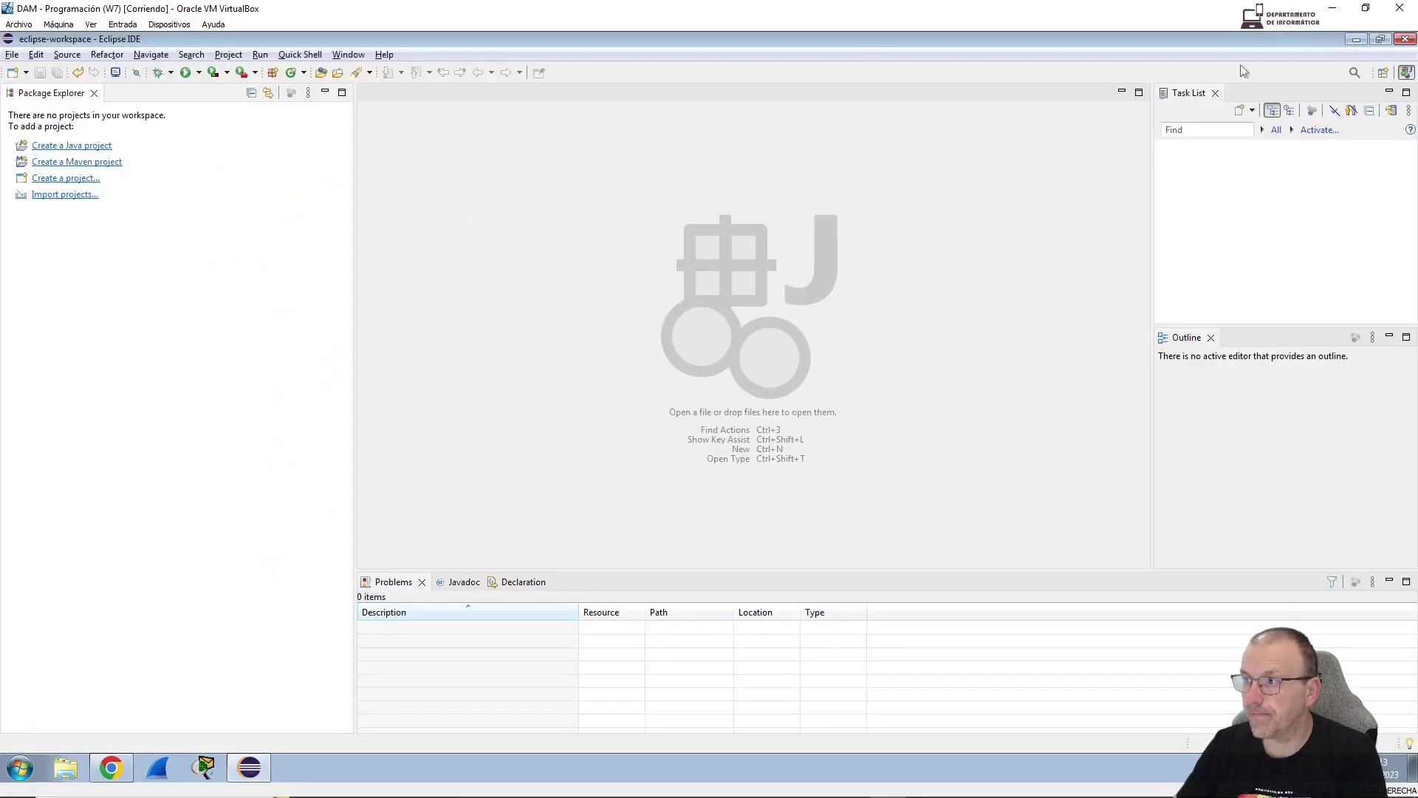
{"action": "left_click", "coordinate": [1357, 39]}
{"action": "right_click", "coordinate": [192, 328]}
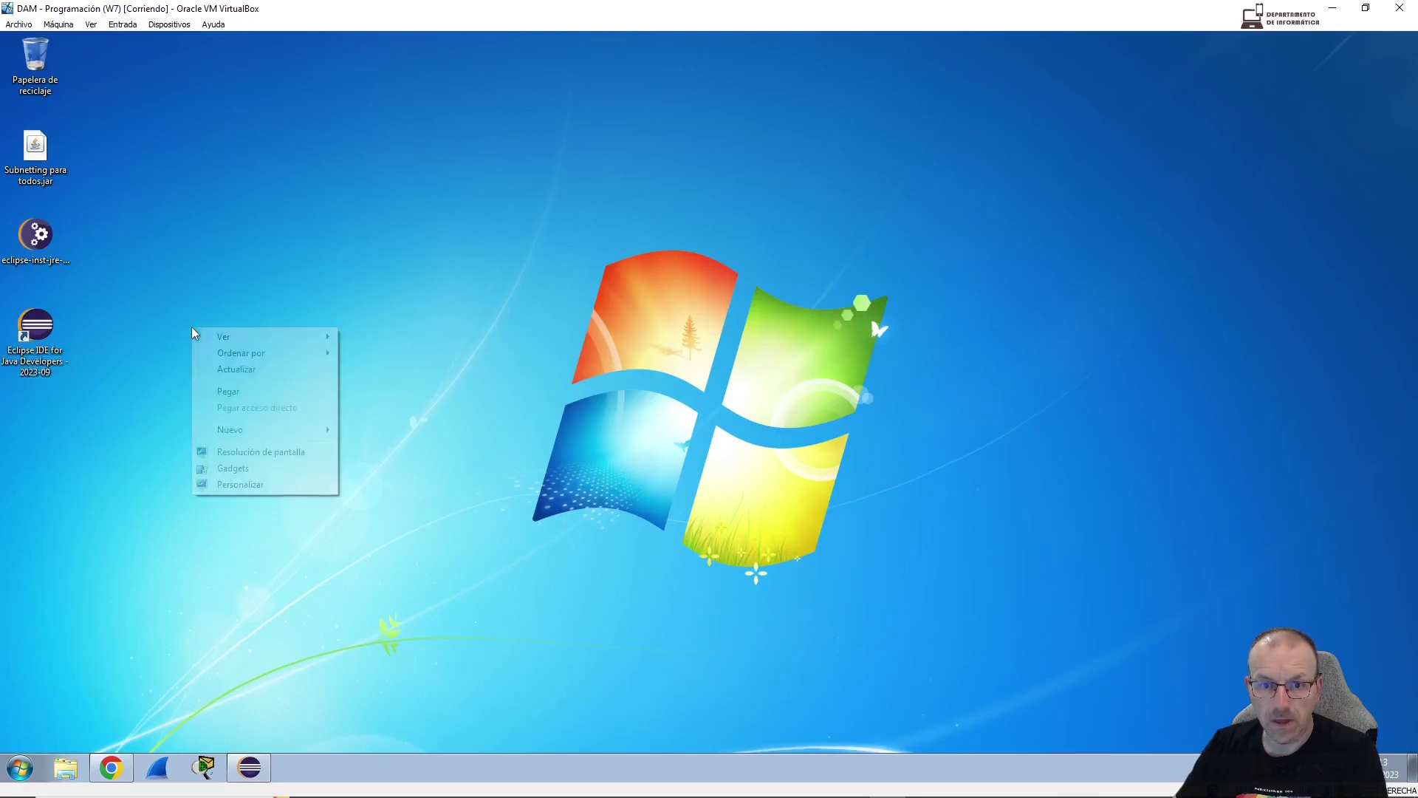
{"action": "left_click", "coordinate": [235, 392]}
{"action": "left_click_drag", "start_coordinate": [181, 244], "coordinate": [101, 147]}
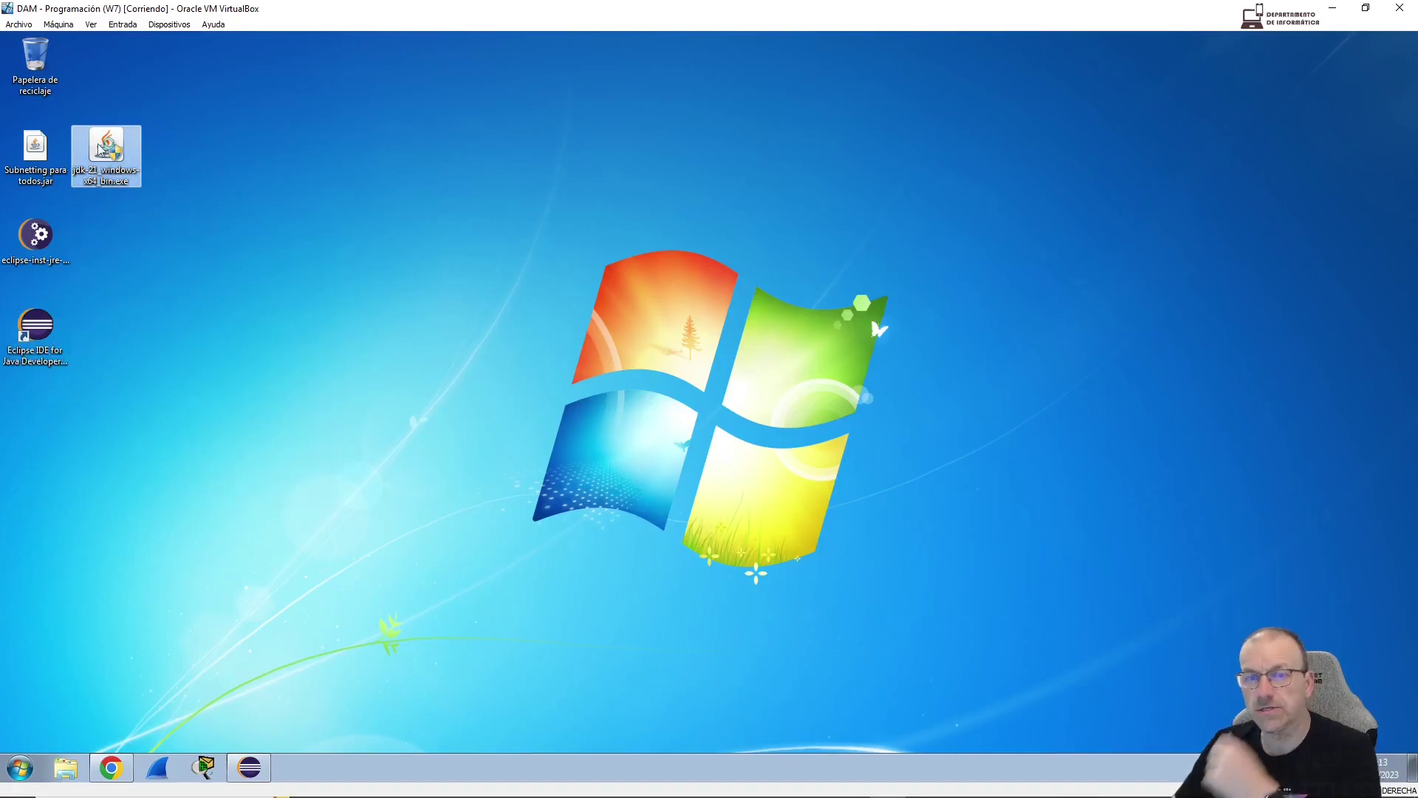
Run the JDK 21 installer, allow it to make changes, and install it in C:\Program Files\Java\jdk-21\
{"action": "double_click", "coordinate": [102, 150]}
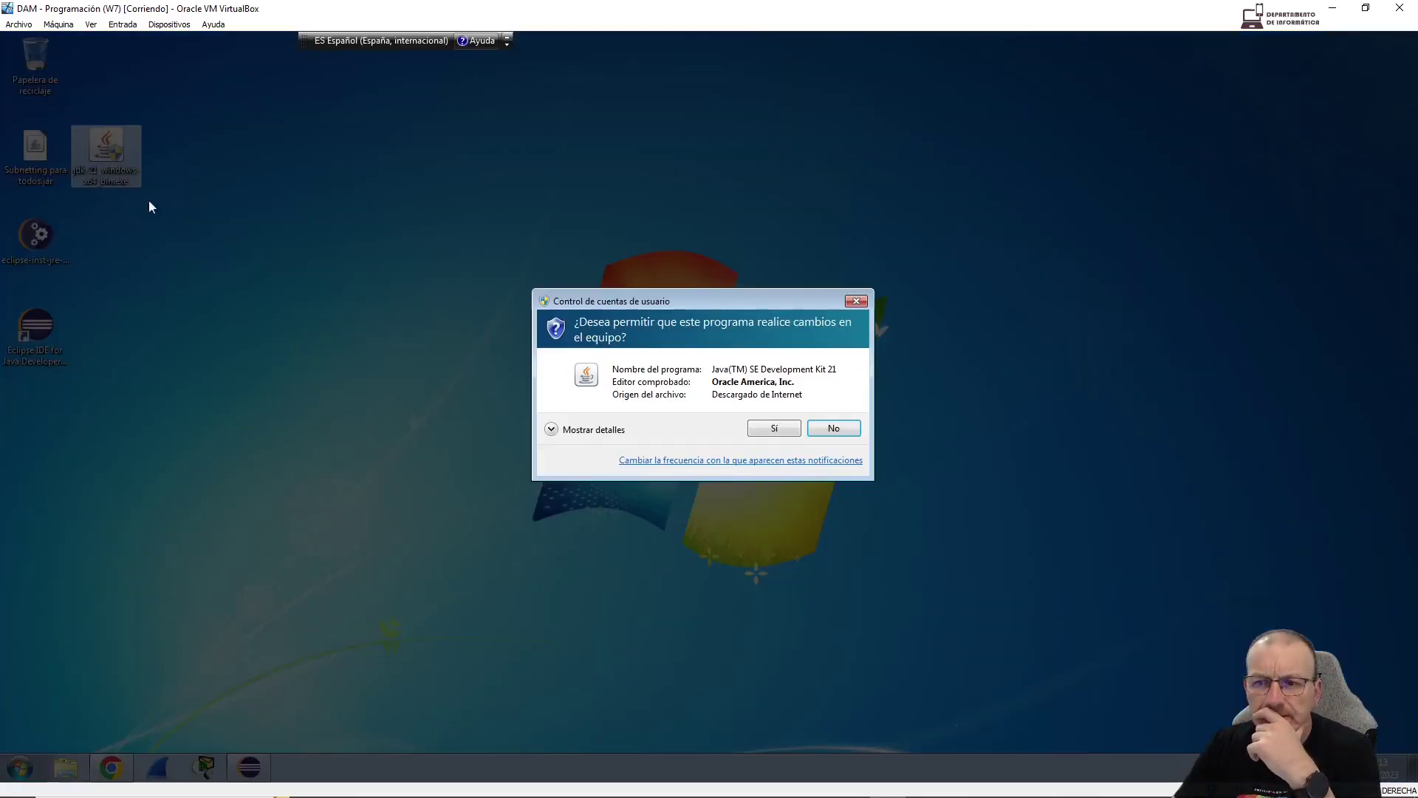
{"action": "left_click", "coordinate": [774, 426]}
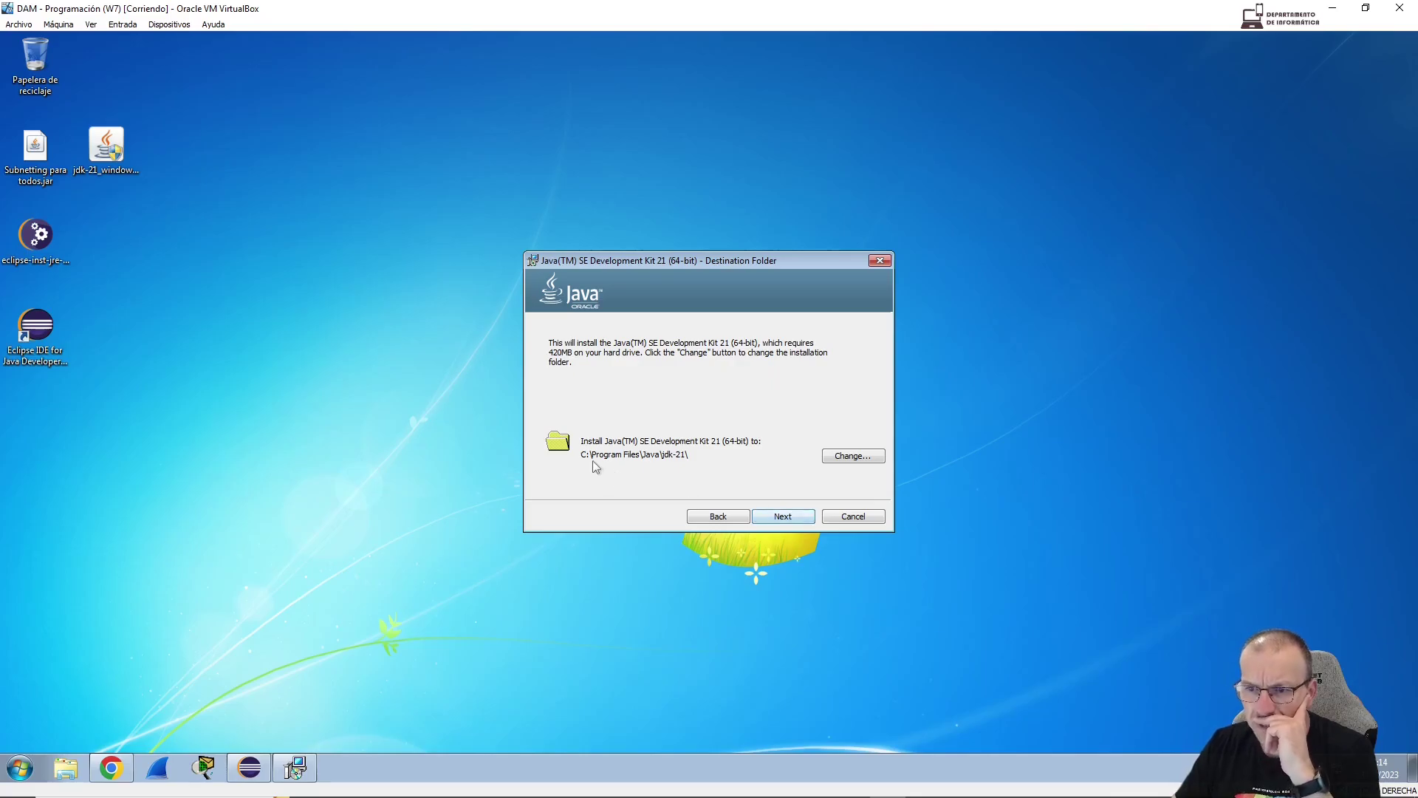
{"action": "left_click", "coordinate": [781, 517]}
{"action": "left_click", "coordinate": [795, 523]}
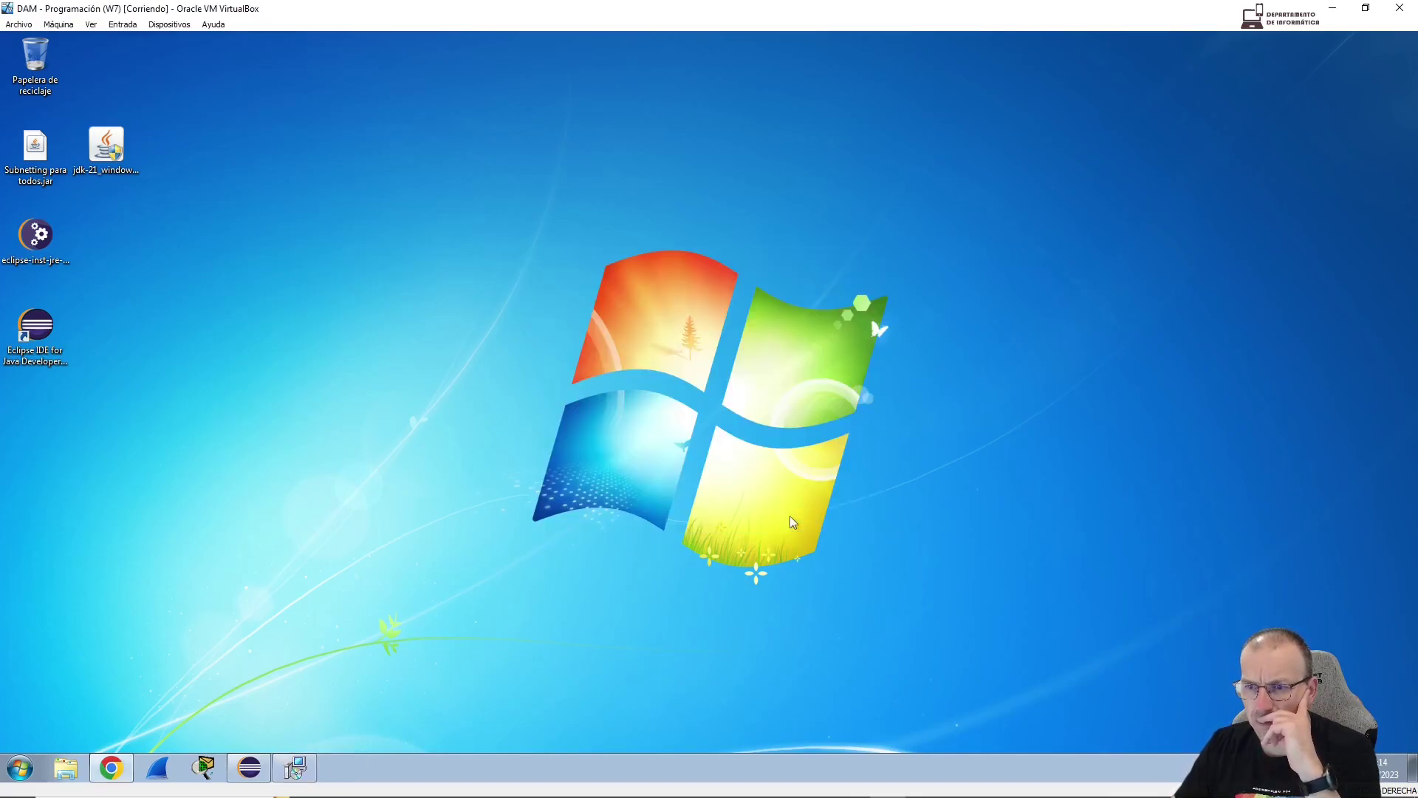
Switch back to Eclipse and open the QuickShell Settings in its preferences
{"action": "left_click", "coordinate": [256, 769]}
{"action": "left_click", "coordinate": [348, 56]}
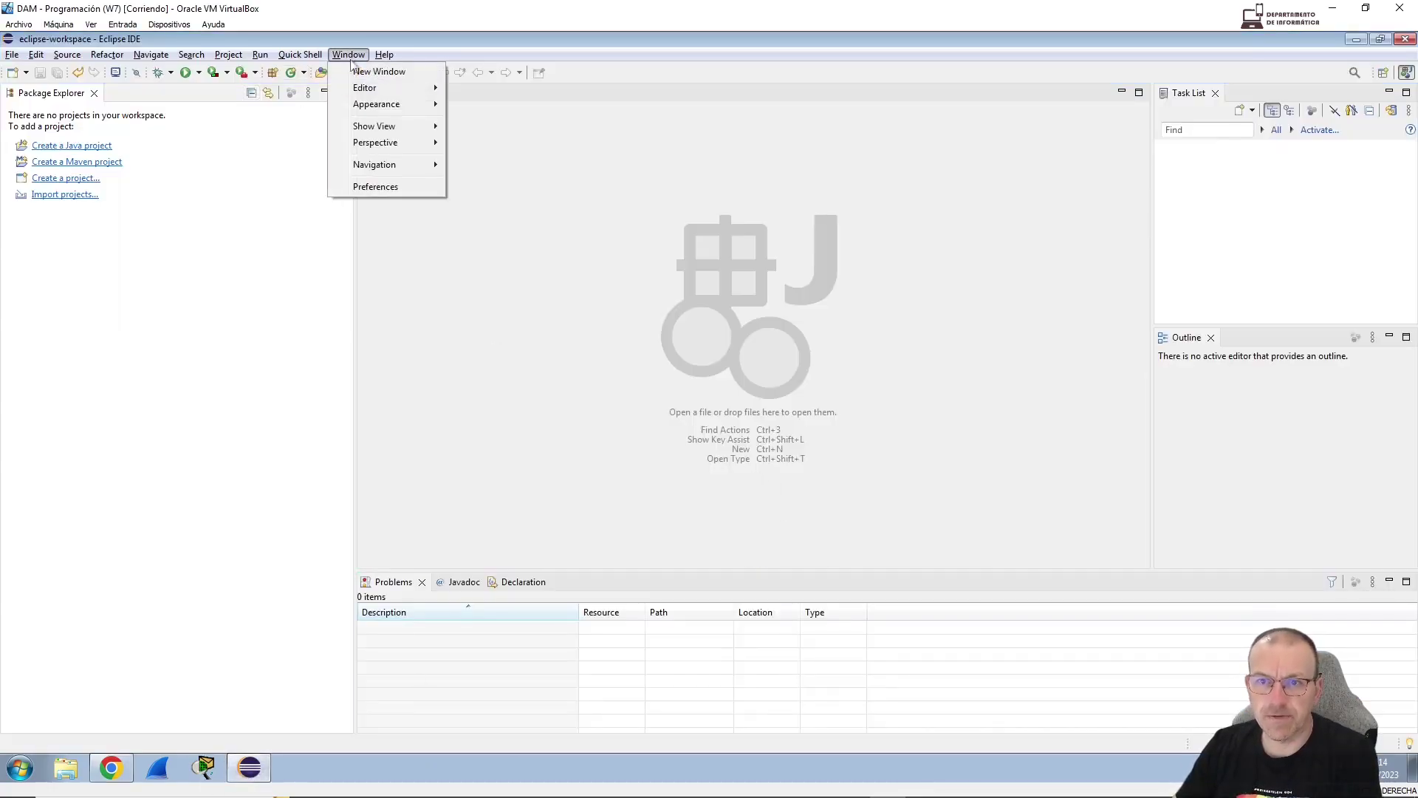
{"action": "left_click", "coordinate": [391, 187]}
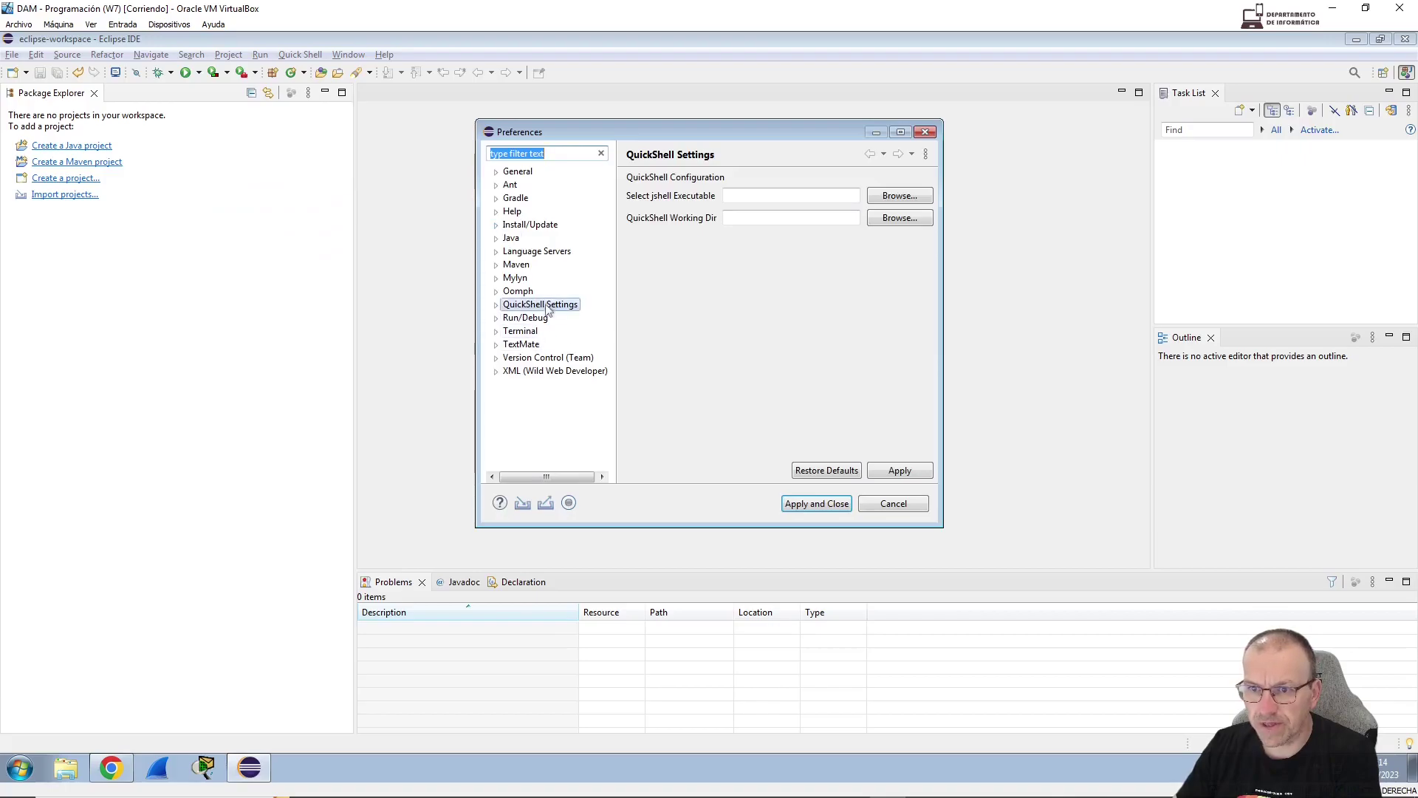
Set the jshell executable to jshell.exe from the bin folder of C:\Program Files\Java\jdk-21
{"action": "left_click", "coordinate": [891, 196]}
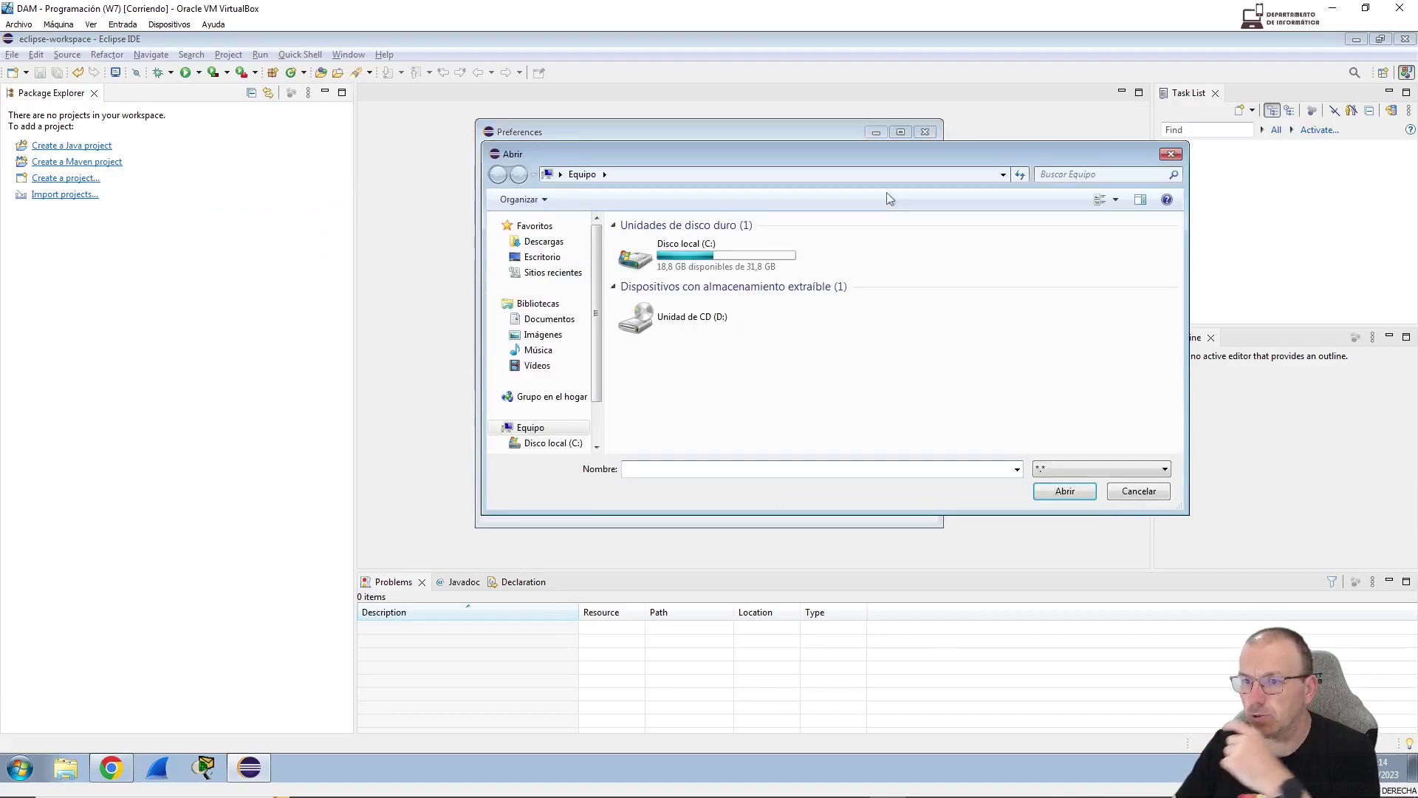
{"action": "double_click", "coordinate": [691, 255]}
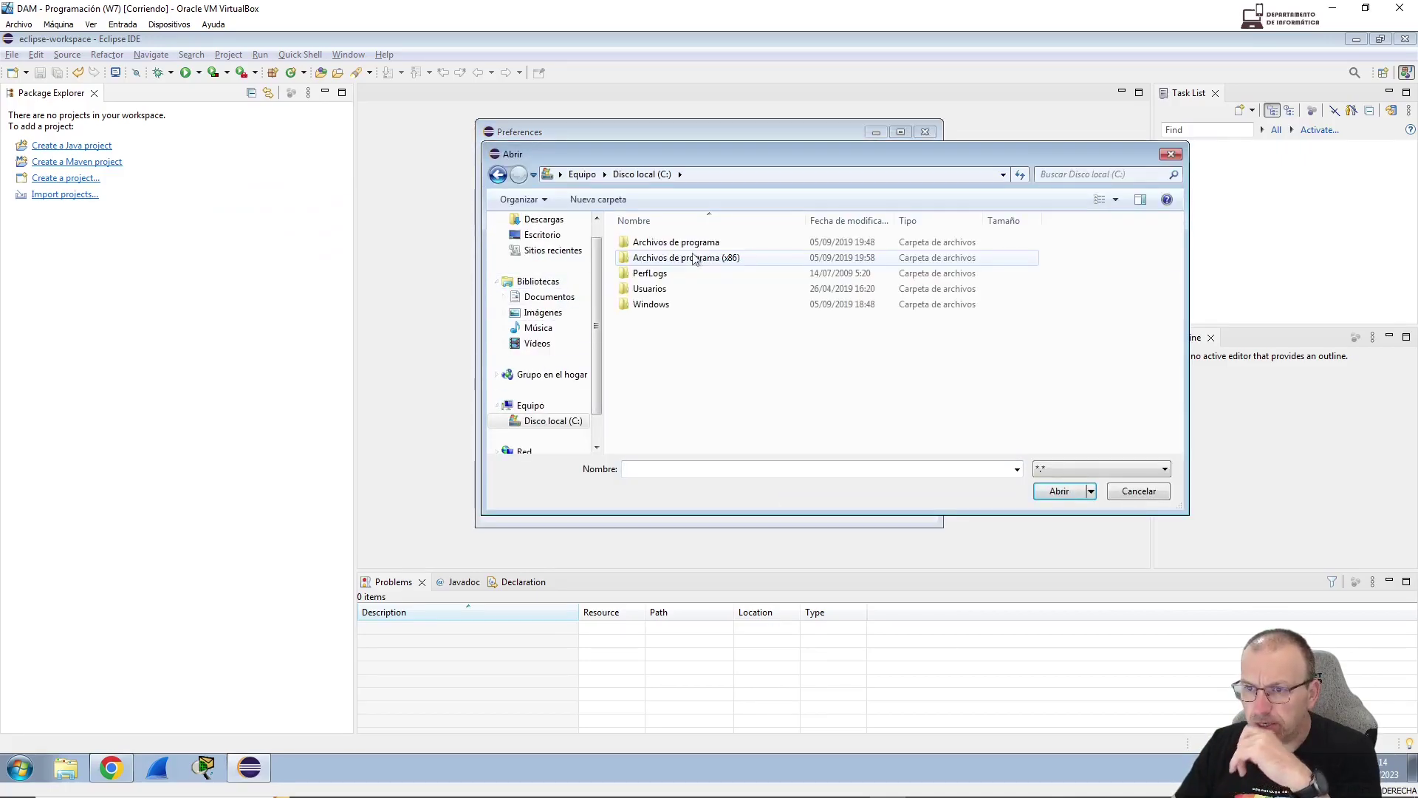
{"action": "double_click", "coordinate": [690, 244]}
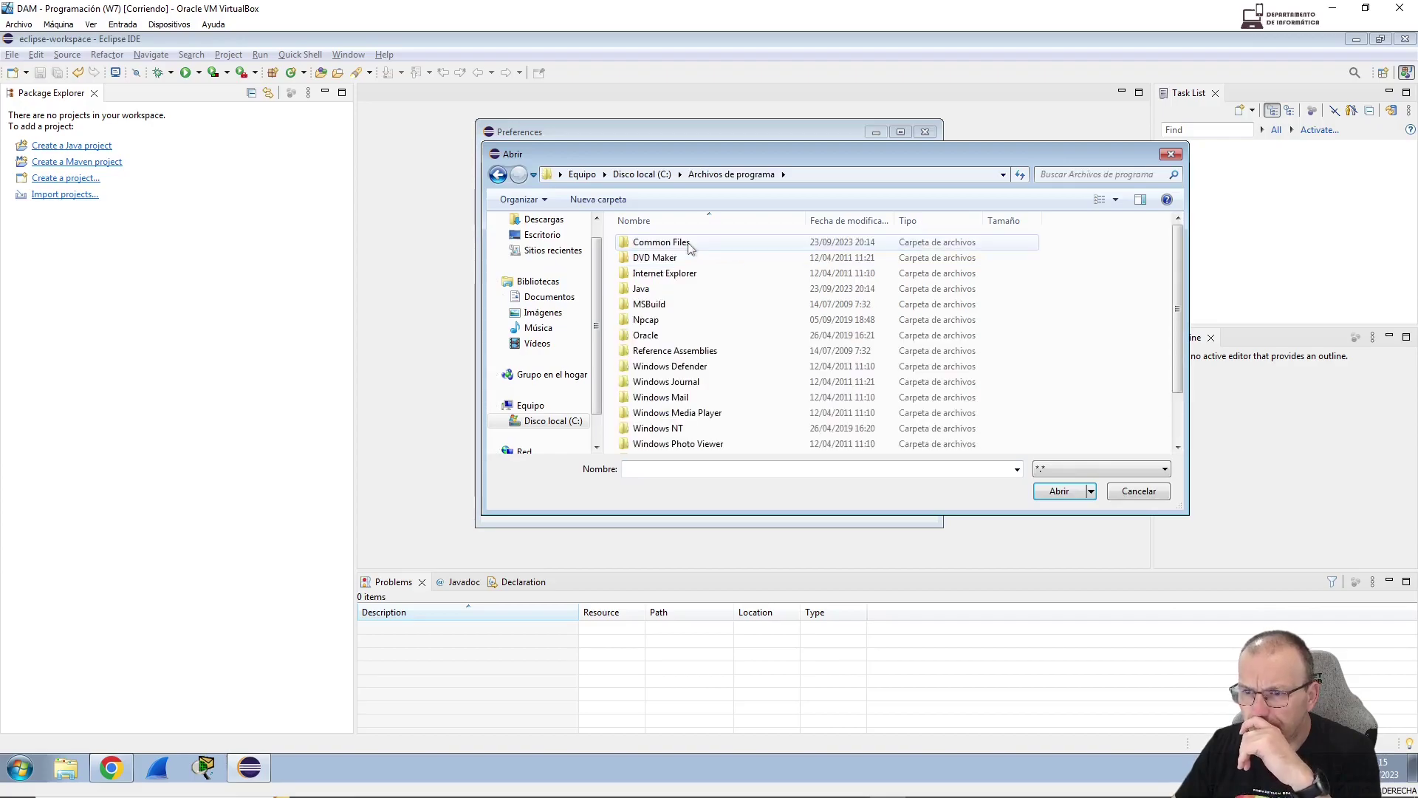
{"action": "double_click", "coordinate": [650, 288]}
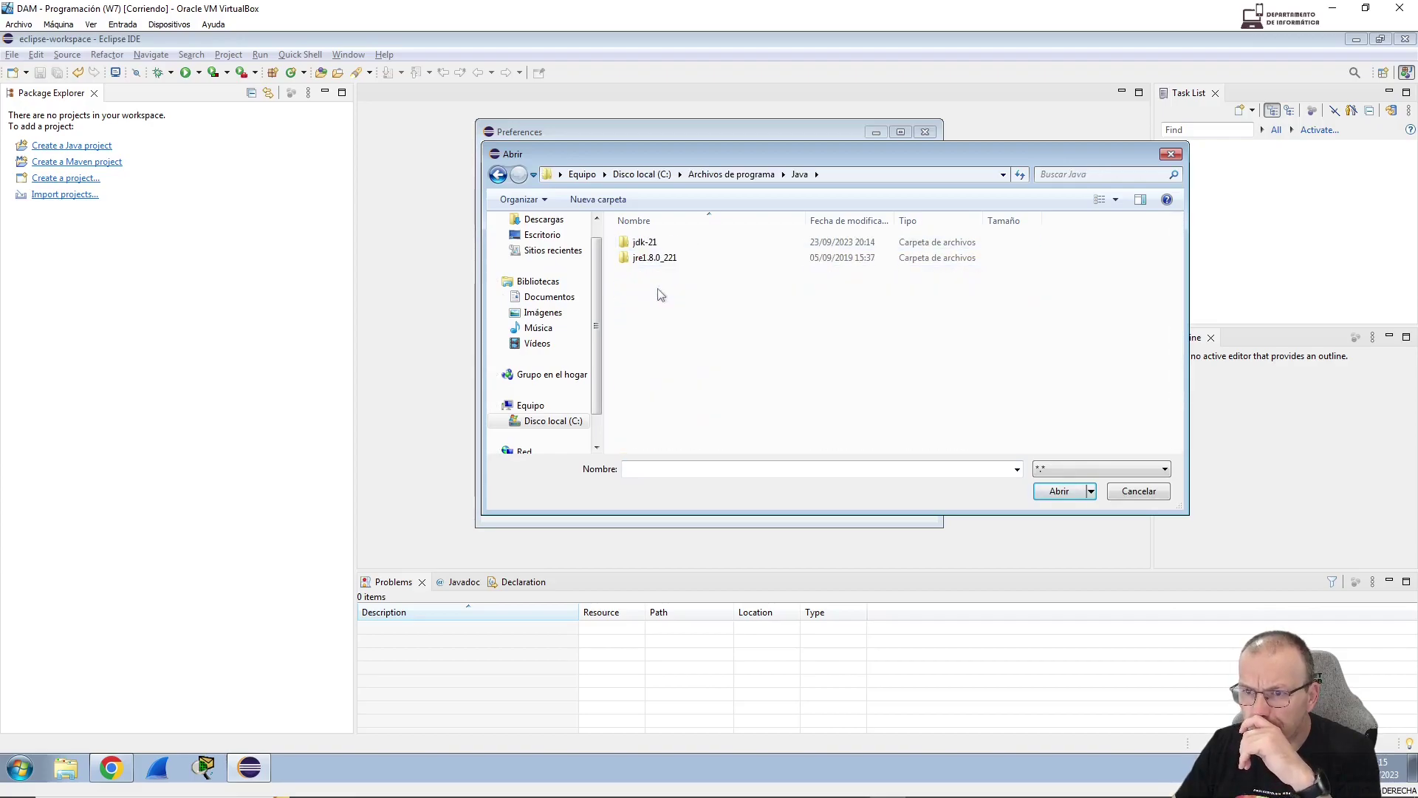
{"action": "left_click", "coordinate": [653, 247]}
{"action": "double_click", "coordinate": [652, 246]}
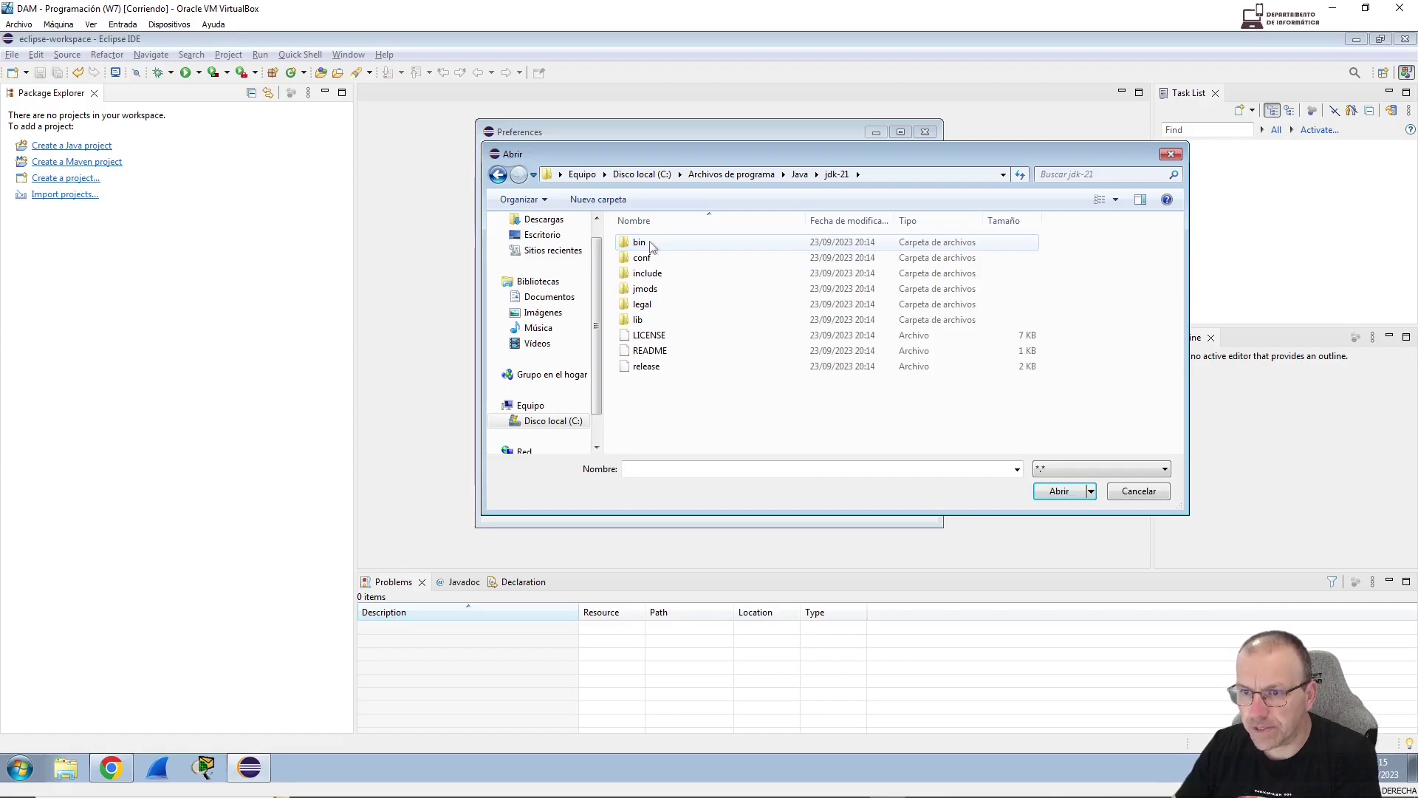
{"action": "double_click", "coordinate": [647, 242]}
{"action": "scroll", "coordinate": [732, 303], "scroll_direction": "down", "scroll_amount": 17}
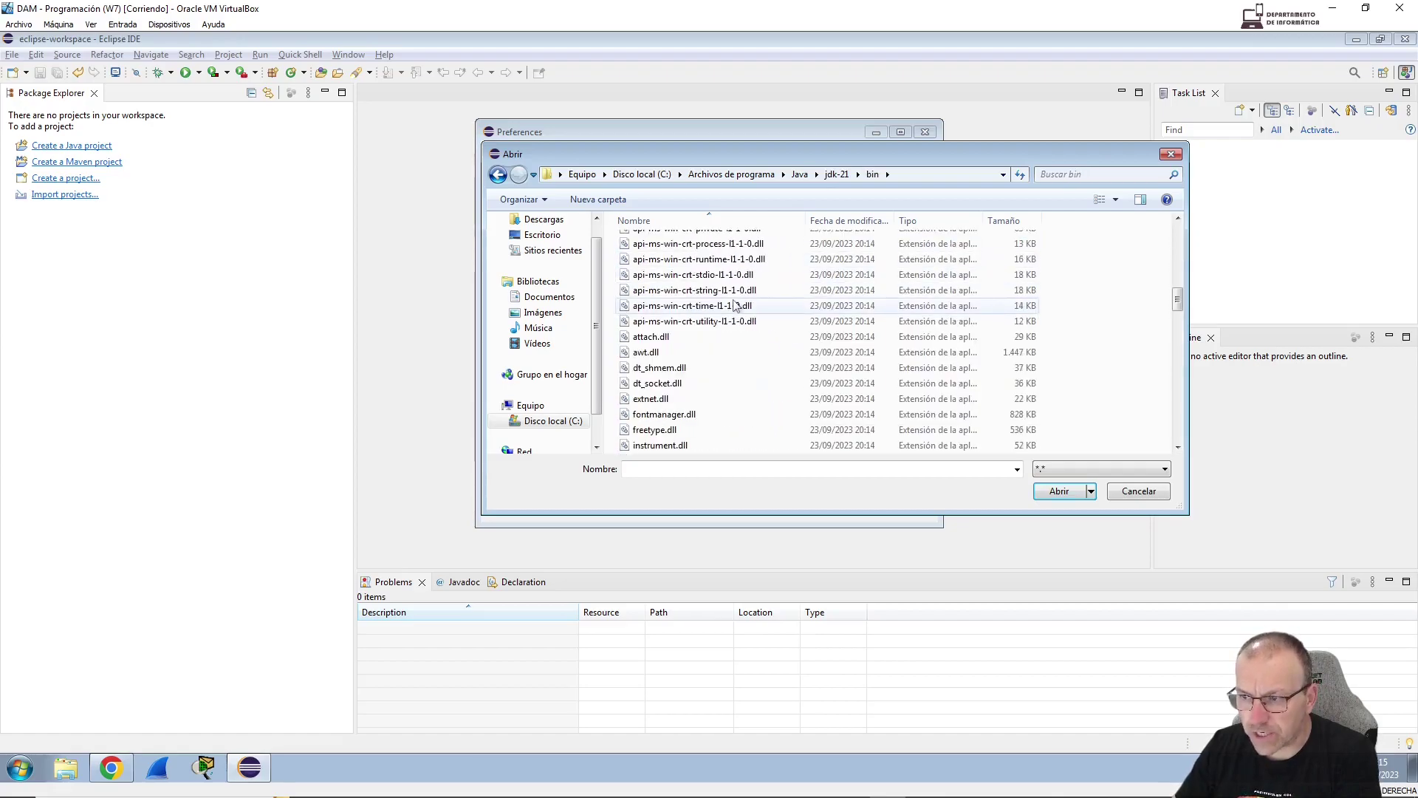
{"action": "scroll", "coordinate": [735, 305], "scroll_direction": "down", "scroll_amount": 2}
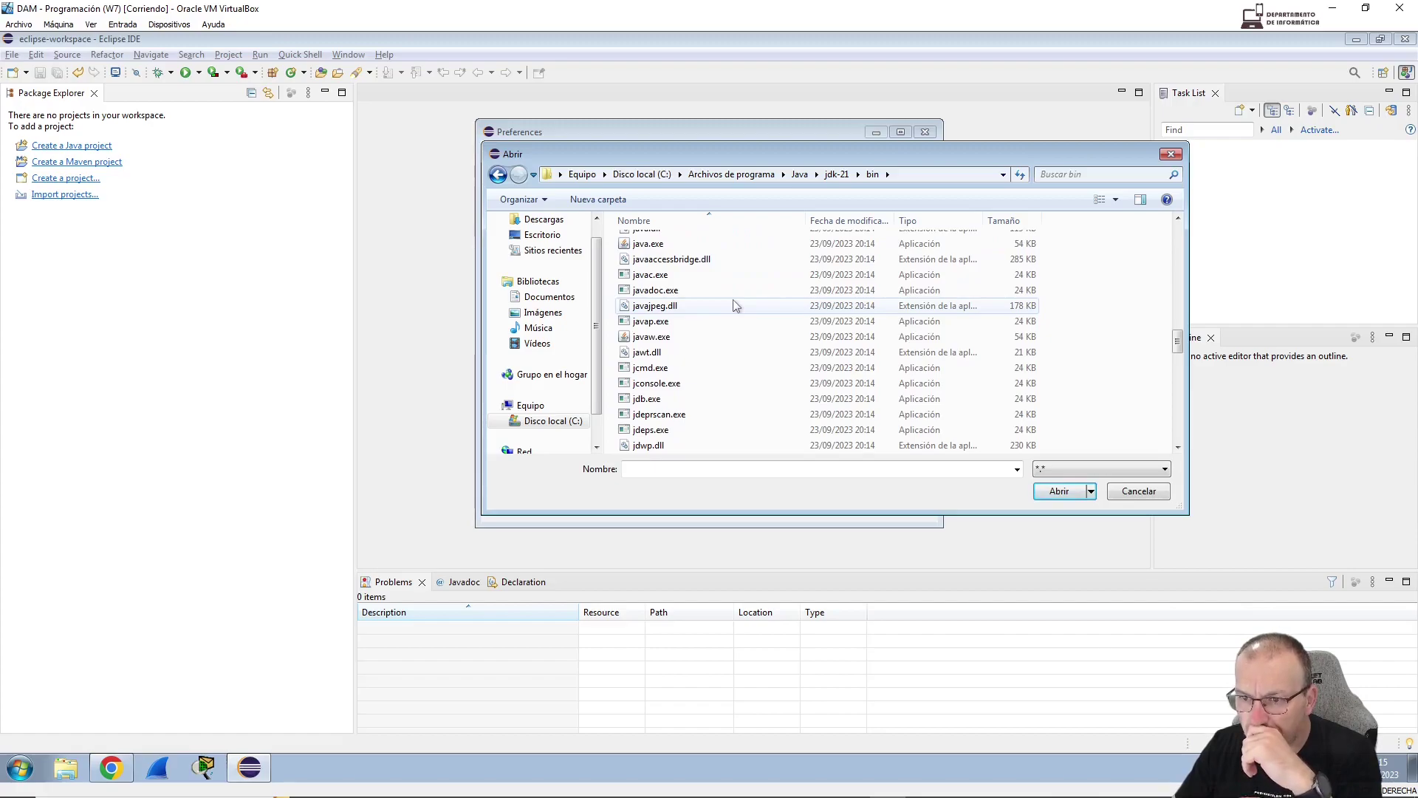
{"action": "scroll", "coordinate": [736, 305], "scroll_direction": "down", "scroll_amount": 1}
{"action": "scroll", "coordinate": [736, 305], "scroll_direction": "down", "scroll_amount": 4}
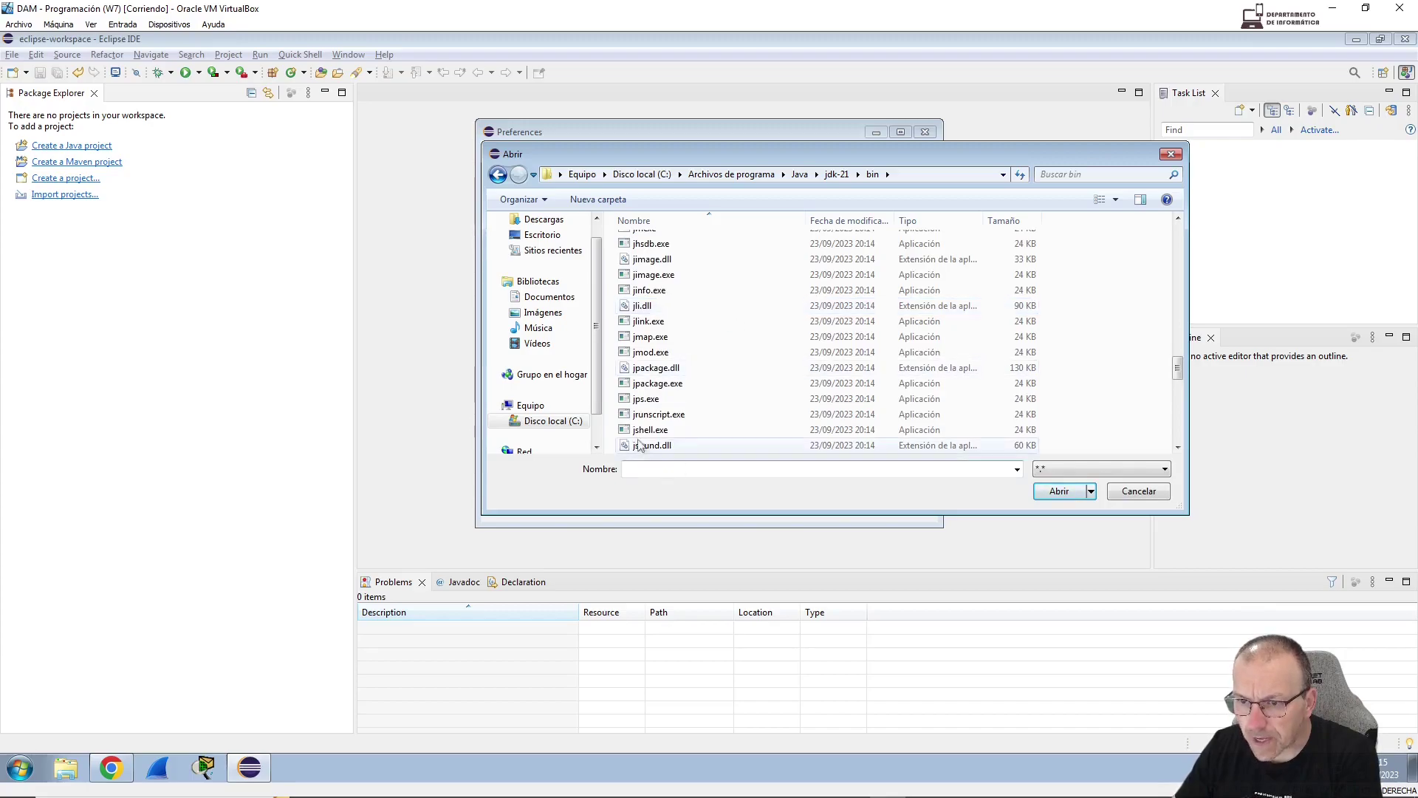
{"action": "left_click", "coordinate": [651, 430]}
{"action": "left_click", "coordinate": [1066, 490]}
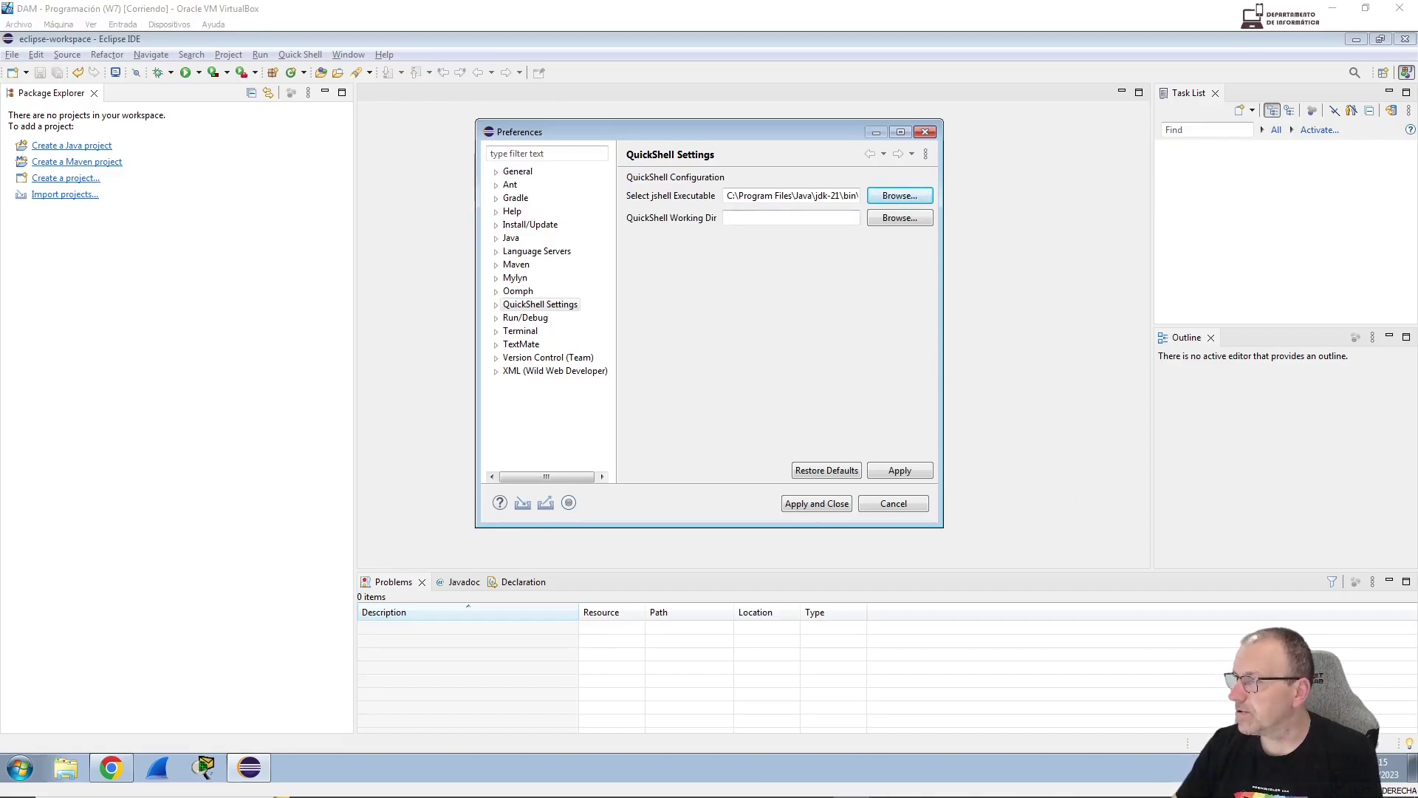
While choosing the QuickShell working directory, create a folder named QuickShellTemp inside C:\Users\alumno\.eclipse
{"action": "left_click", "coordinate": [900, 218]}
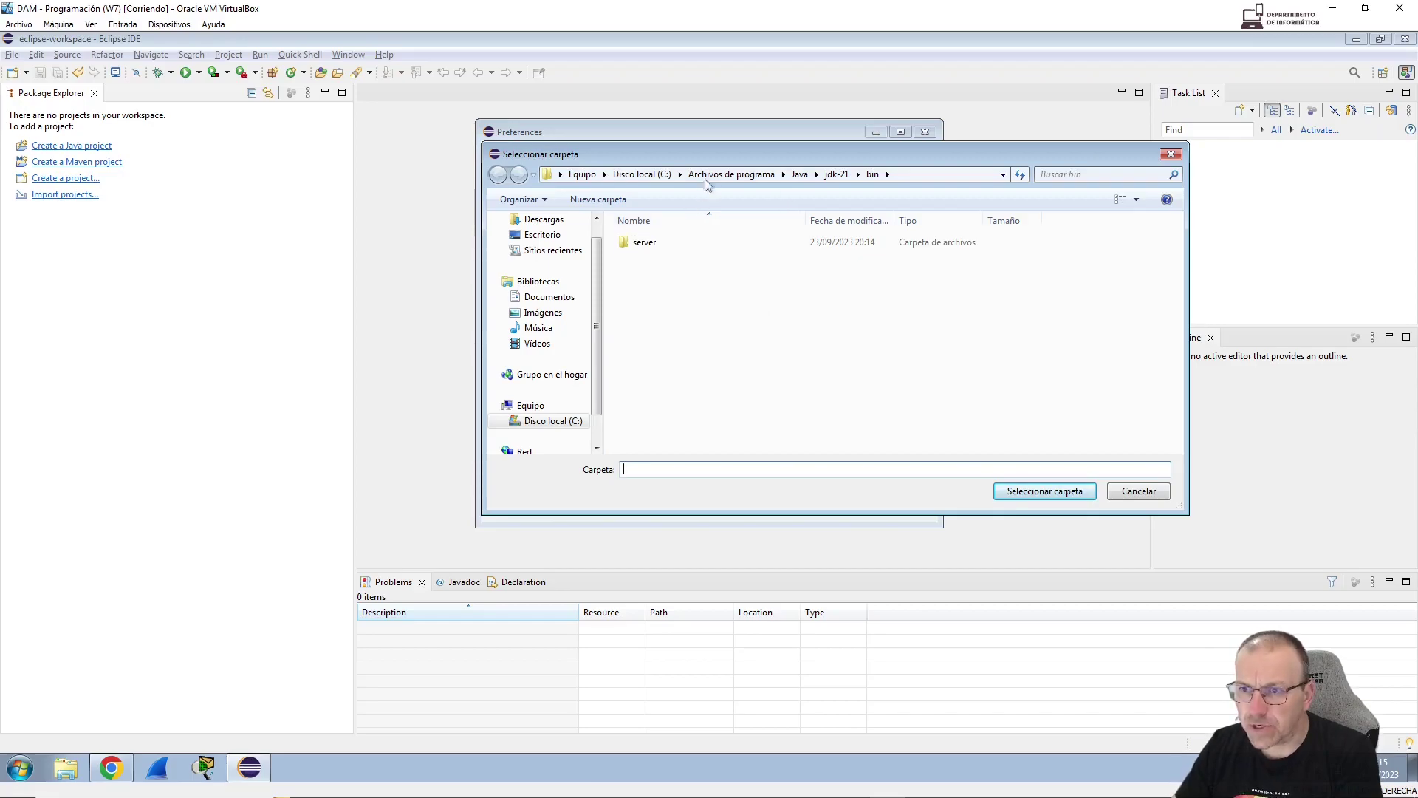
{"action": "left_click", "coordinate": [646, 175]}
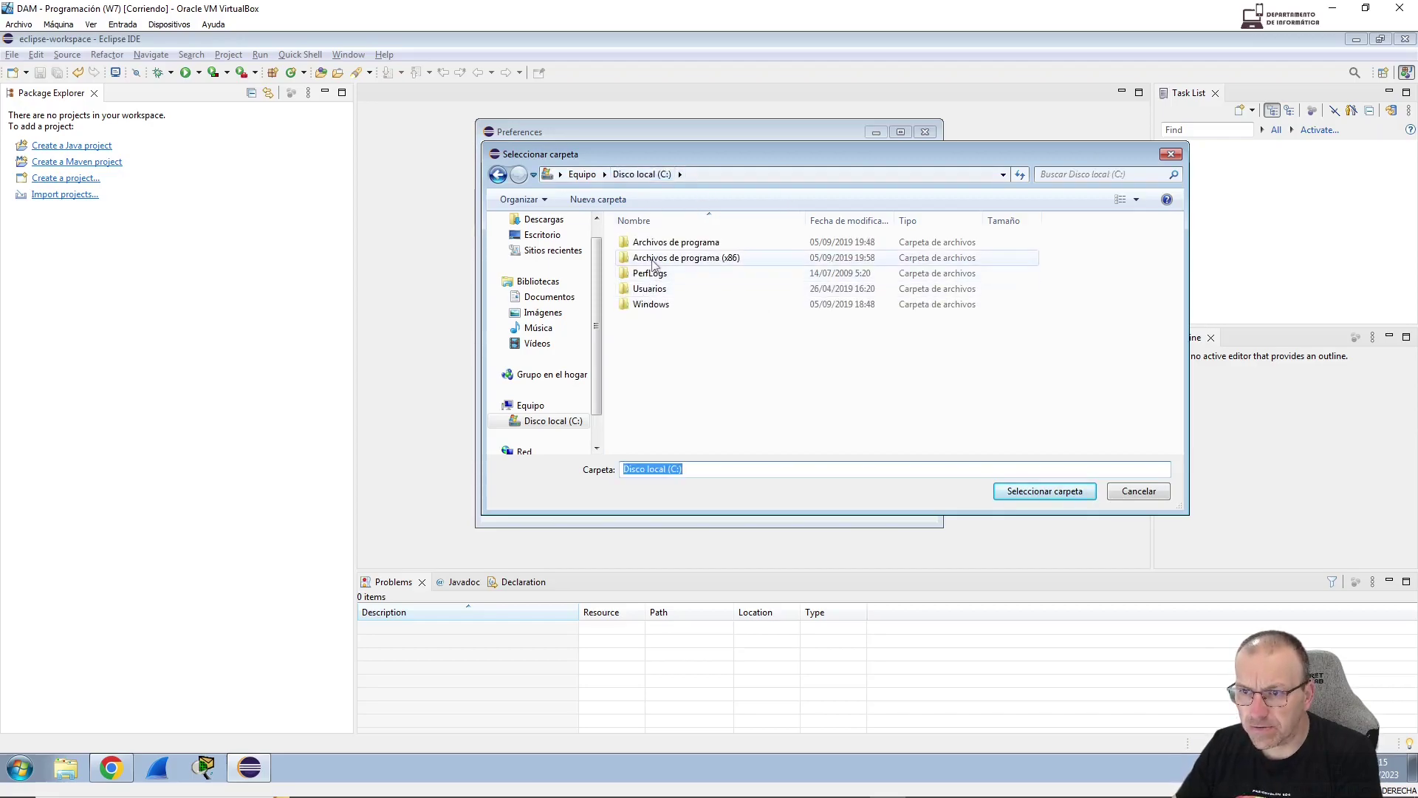
{"action": "double_click", "coordinate": [651, 289]}
{"action": "double_click", "coordinate": [649, 258]}
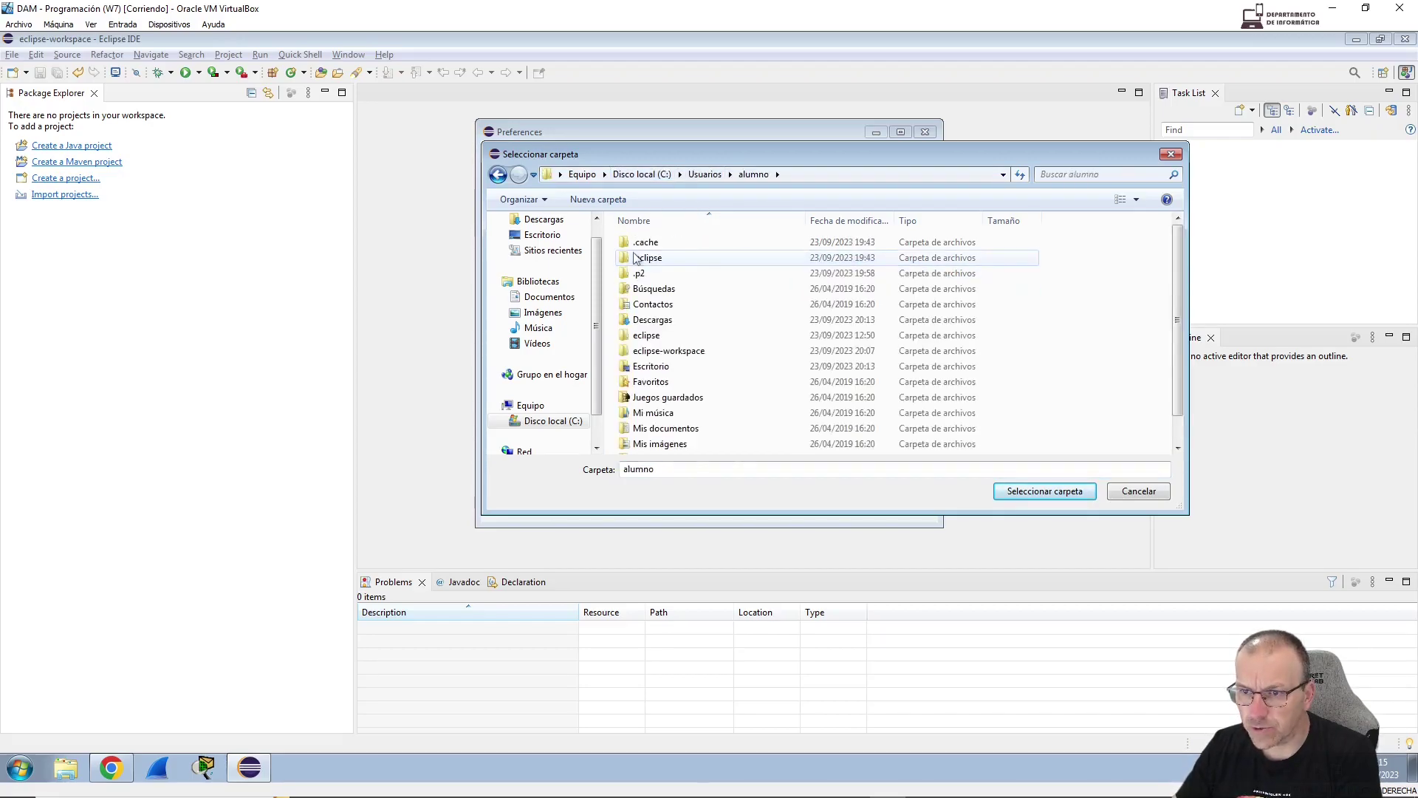
{"action": "double_click", "coordinate": [673, 261]}
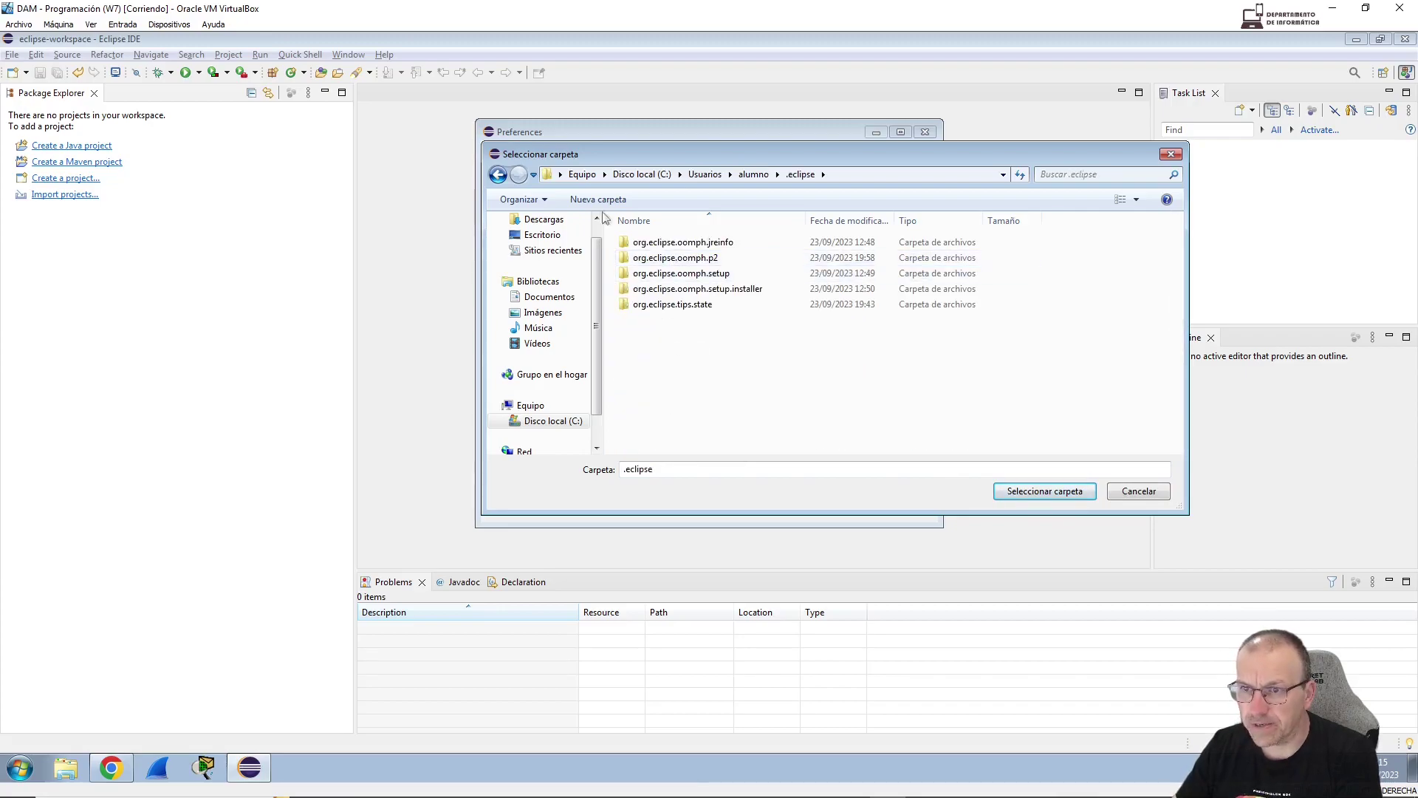
{"action": "left_click", "coordinate": [601, 201]}
{"action": "type", "text": "Qui"}
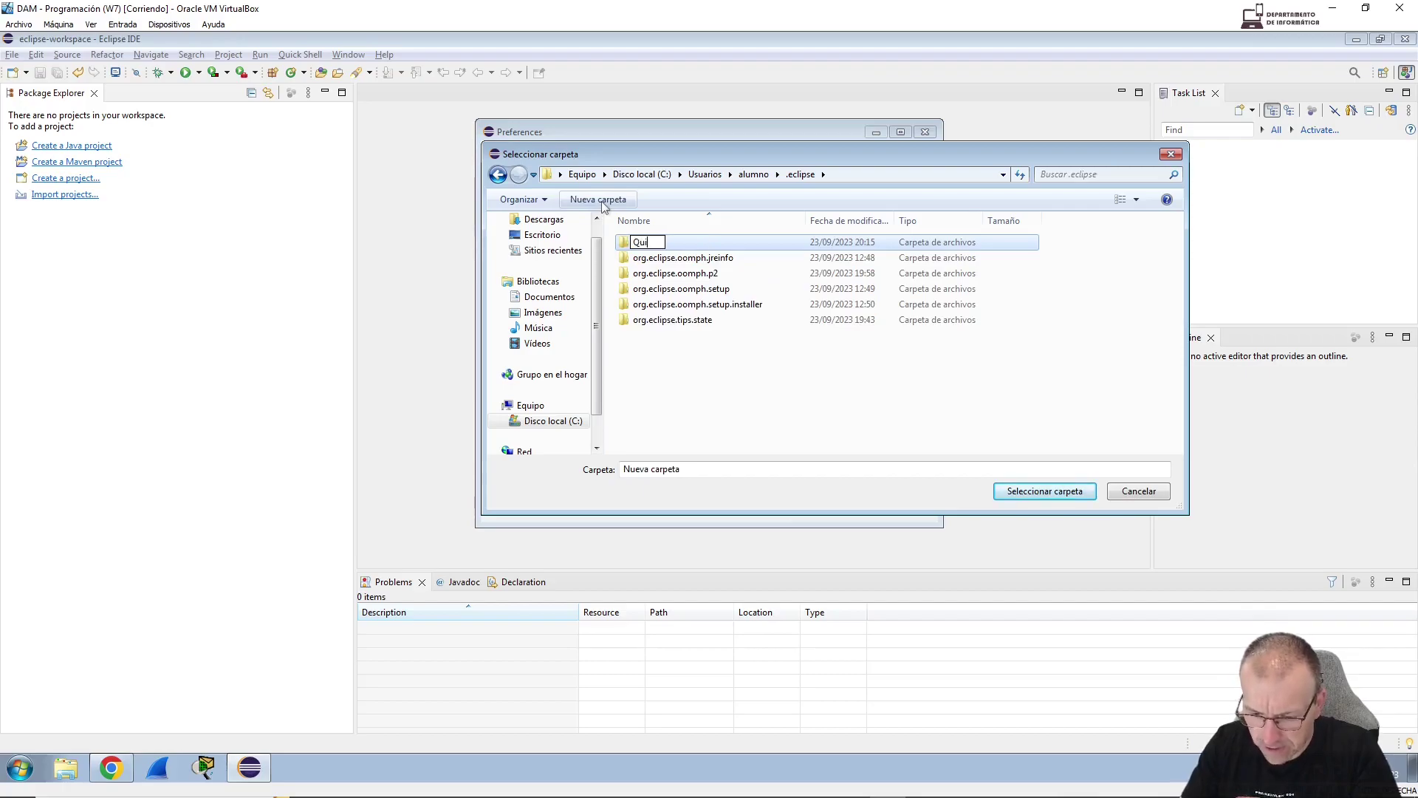
{"action": "type", "text": "ckShellTemp"}
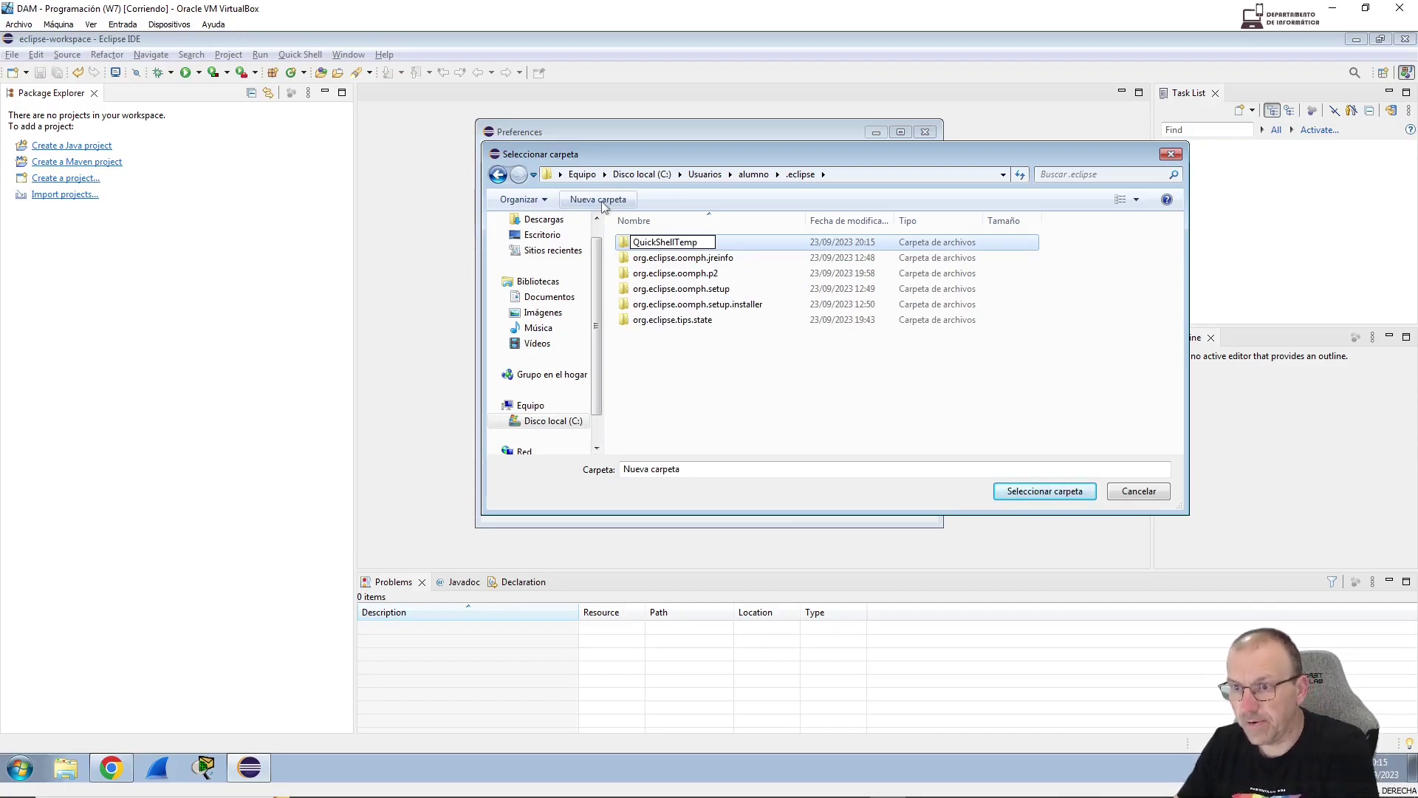
{"action": "key", "text": "Return"}
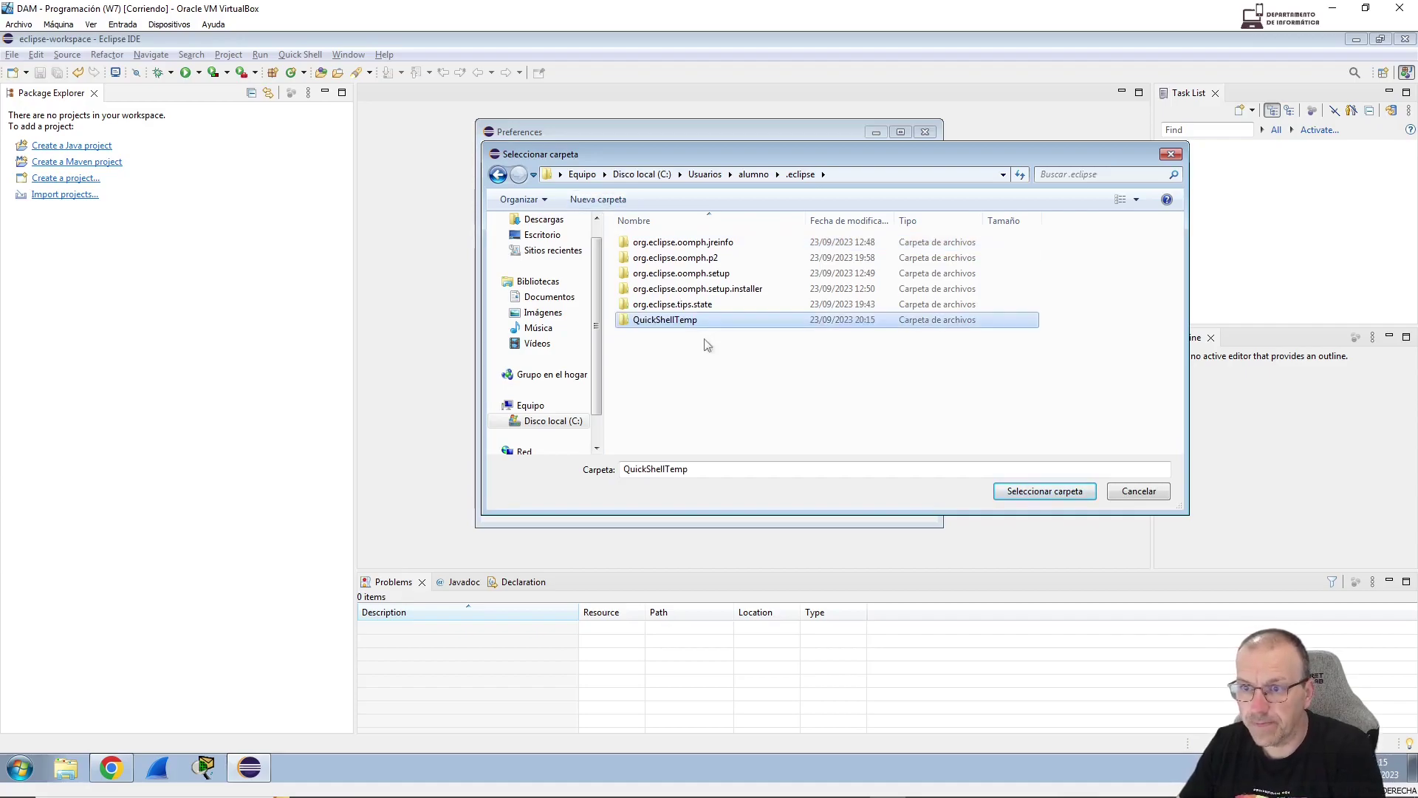
Set the new QuickShellTemp folder as the QuickShell working directory, then apply and close the preferences
{"action": "left_click", "coordinate": [1066, 494]}
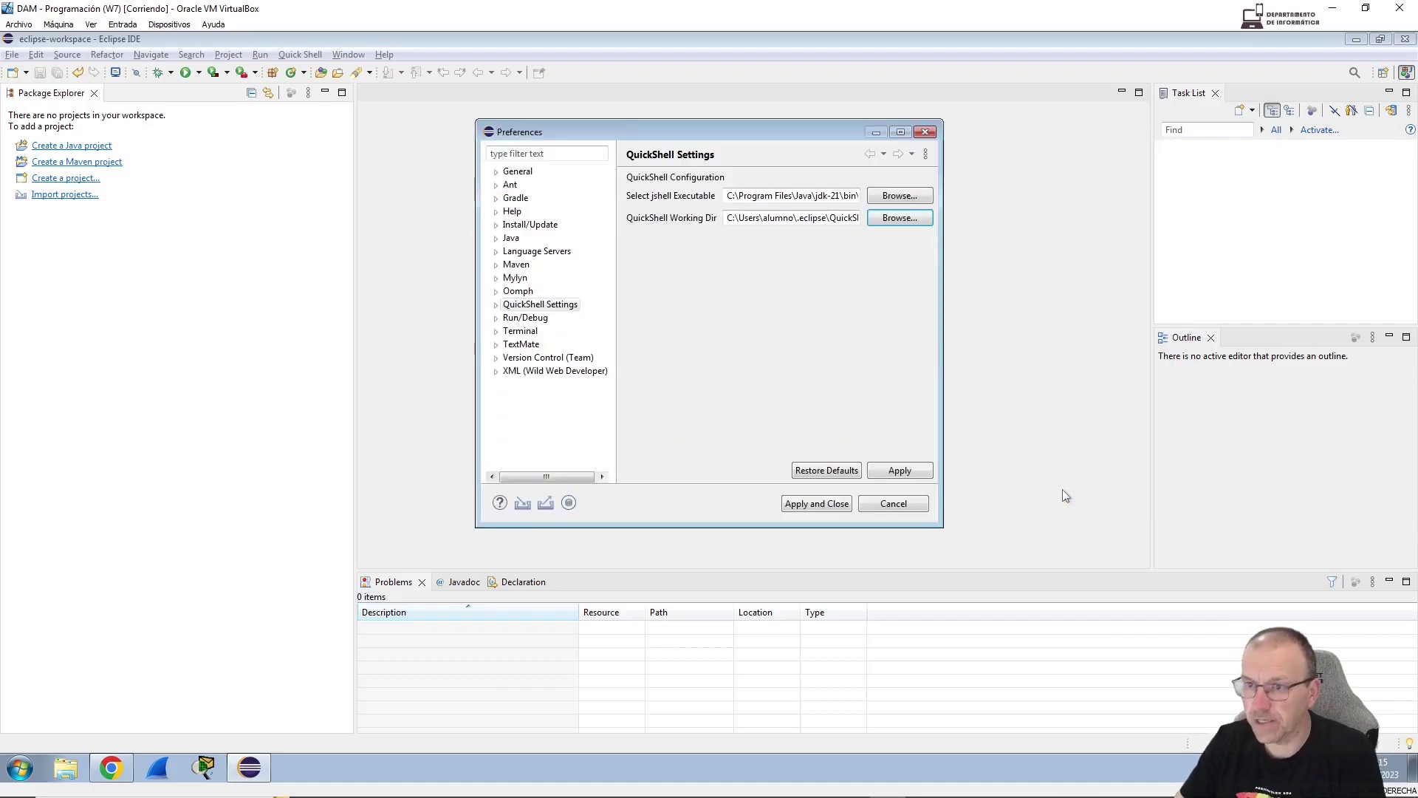
{"action": "left_click", "coordinate": [898, 471]}
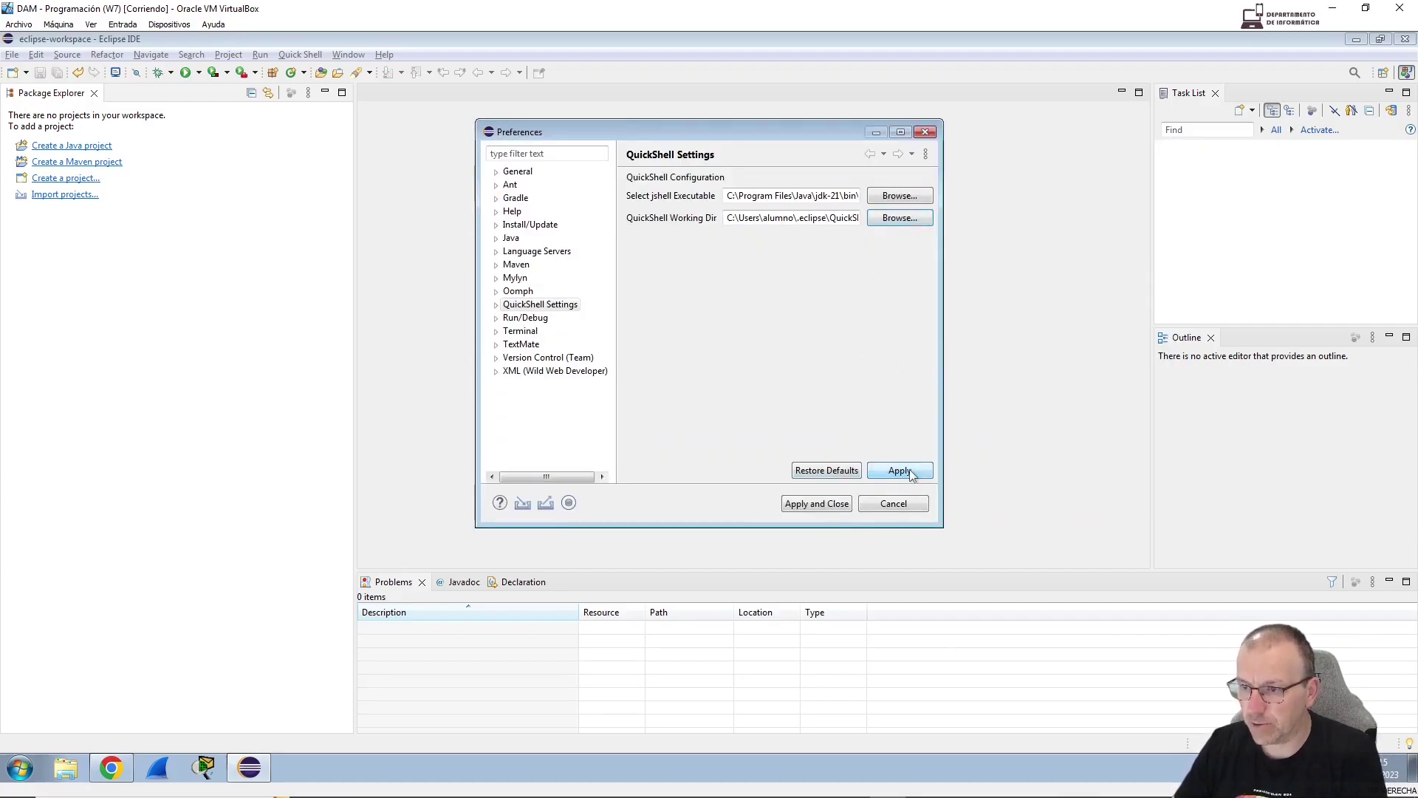
{"action": "left_click", "coordinate": [826, 505]}
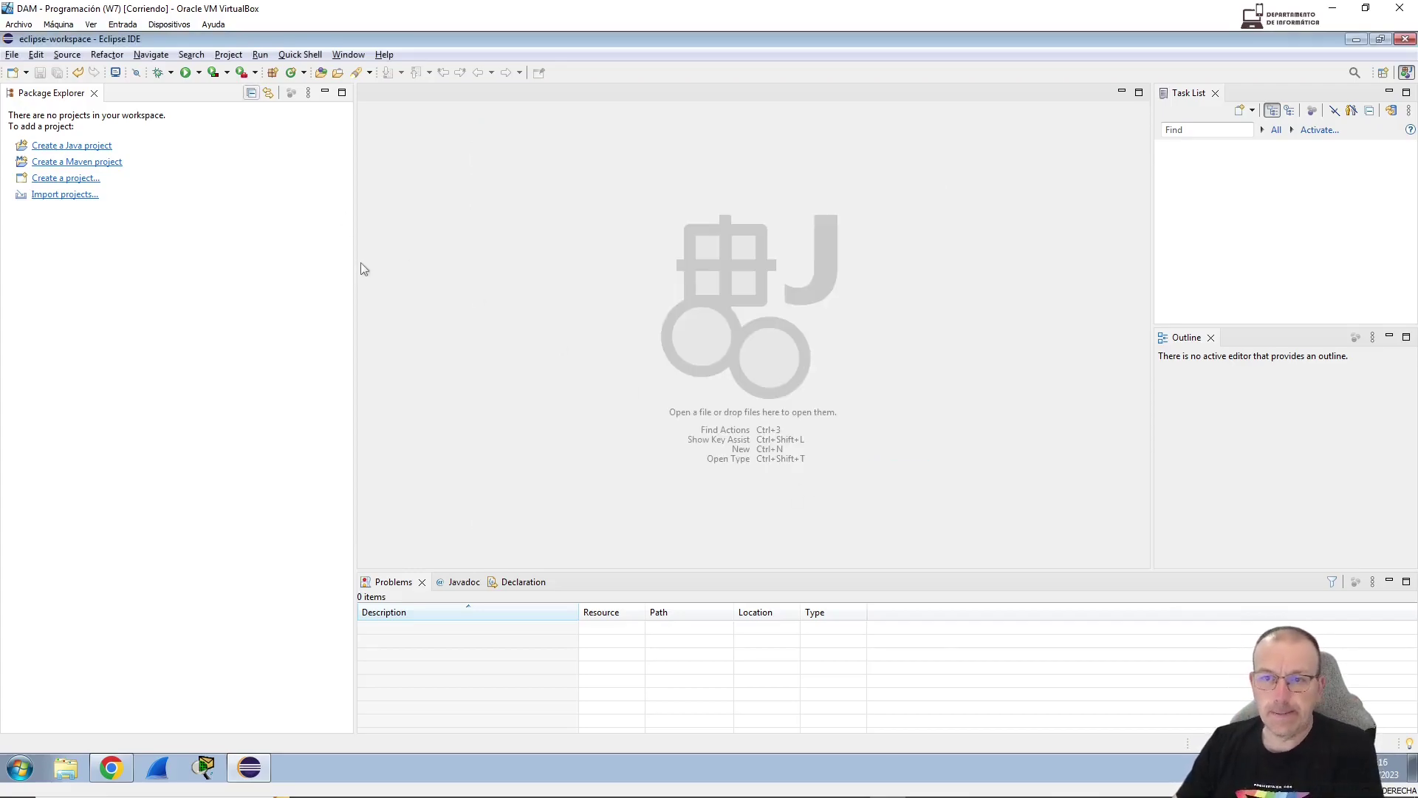
Start the JShell executable from QuickShell, declare "int numero;" and run "numero = numero +5;"
{"action": "left_click", "coordinate": [303, 56]}
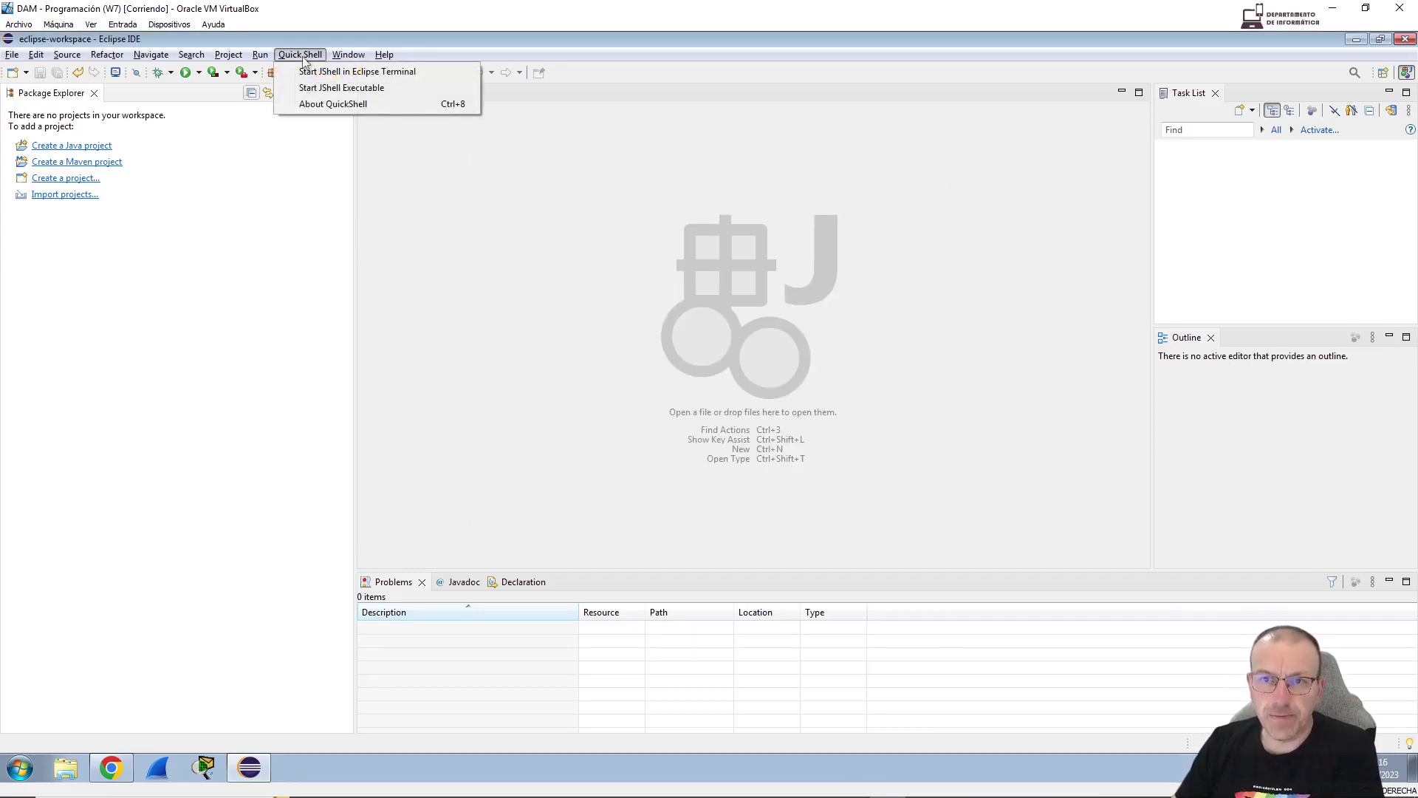
{"action": "left_click", "coordinate": [359, 89]}
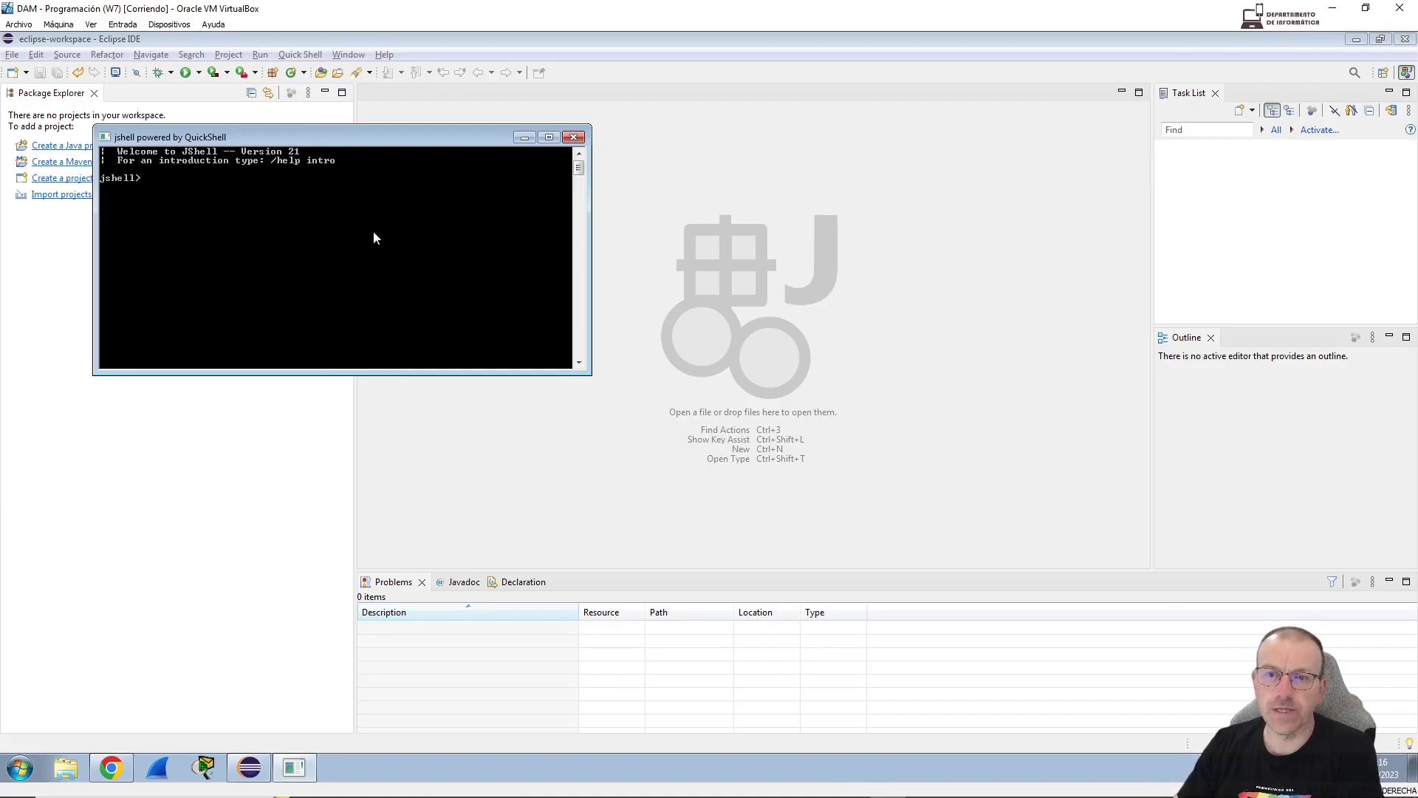
{"action": "type", "text": "int"}
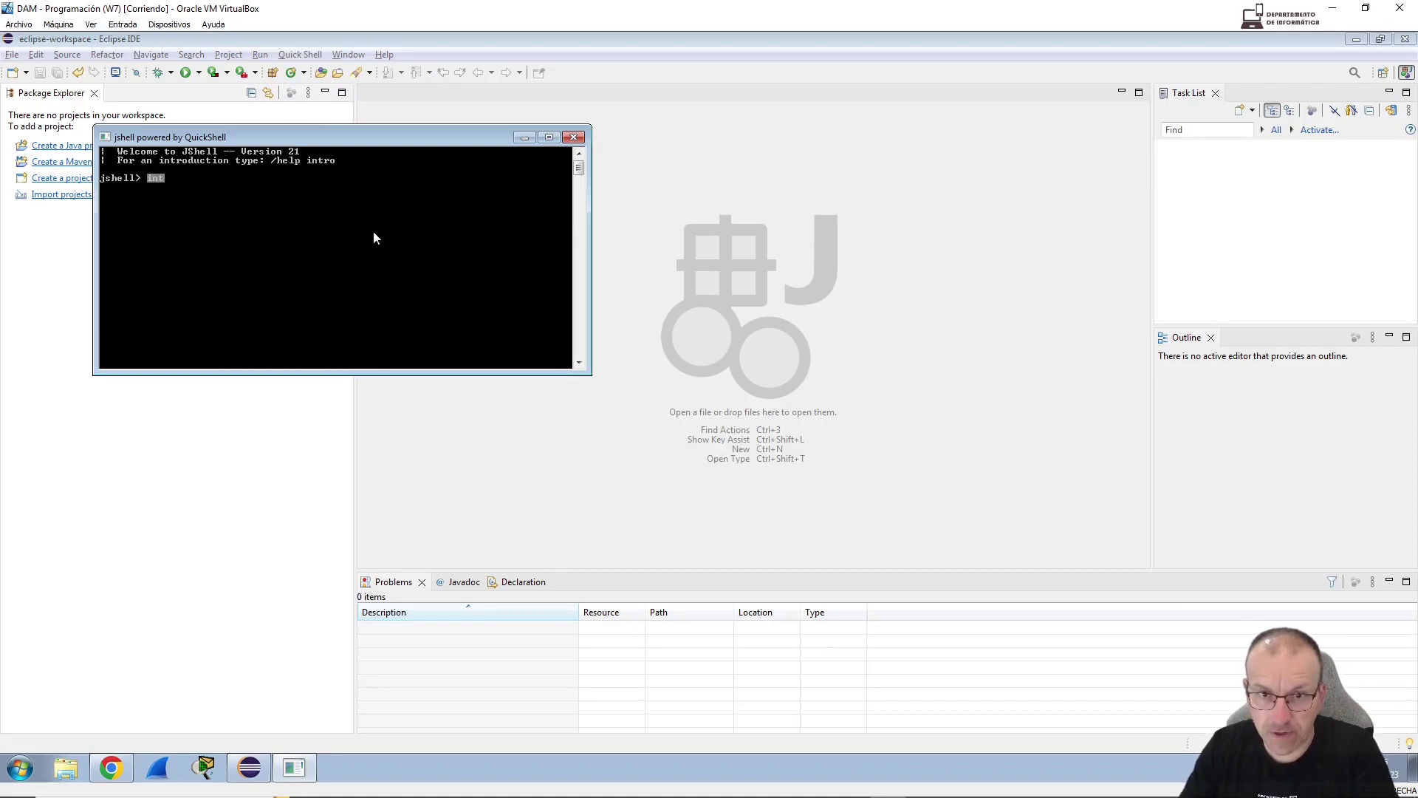
{"action": "type", "text": " numero;"}
{"action": "key", "text": "Return"}
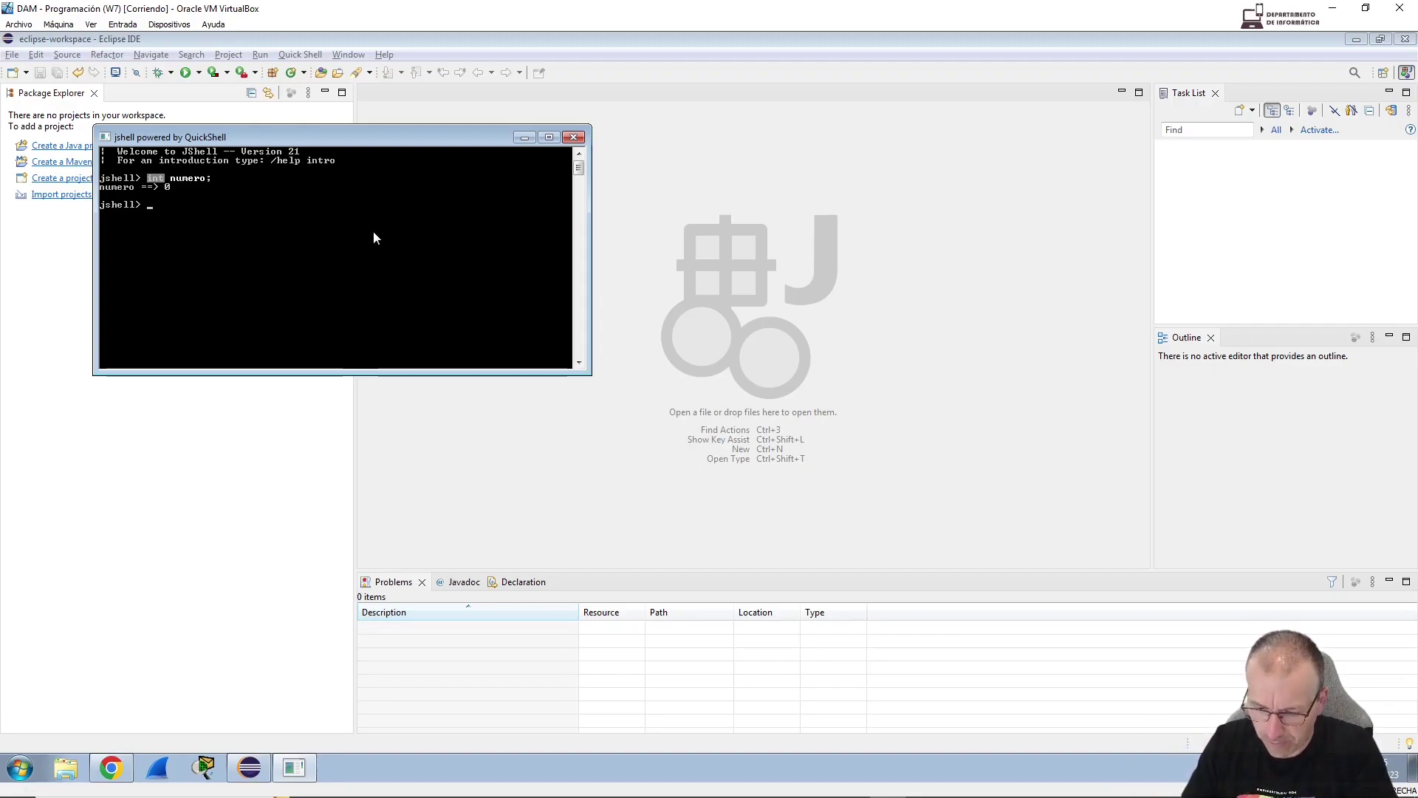
{"action": "type", "text": "numero = numero +5;"}
{"action": "key", "text": "Return"}
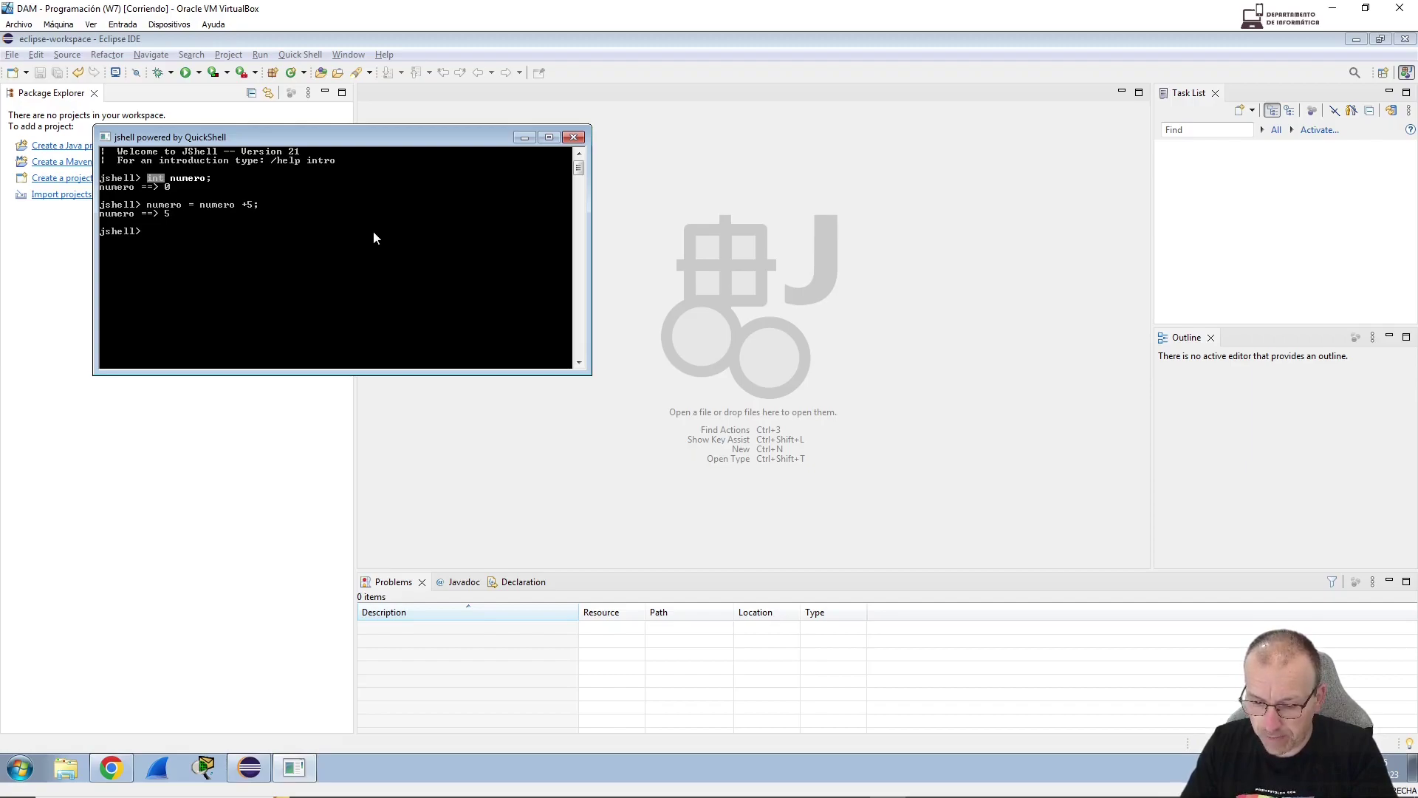
Print the variable in JShell with System.out.printf("El número es %d", numero); and close the JShell window
{"action": "key", "text": "BackSpace"}
{"action": "key", "text": "BackSpace"}
{"action": "type", "text": "System.ou"}
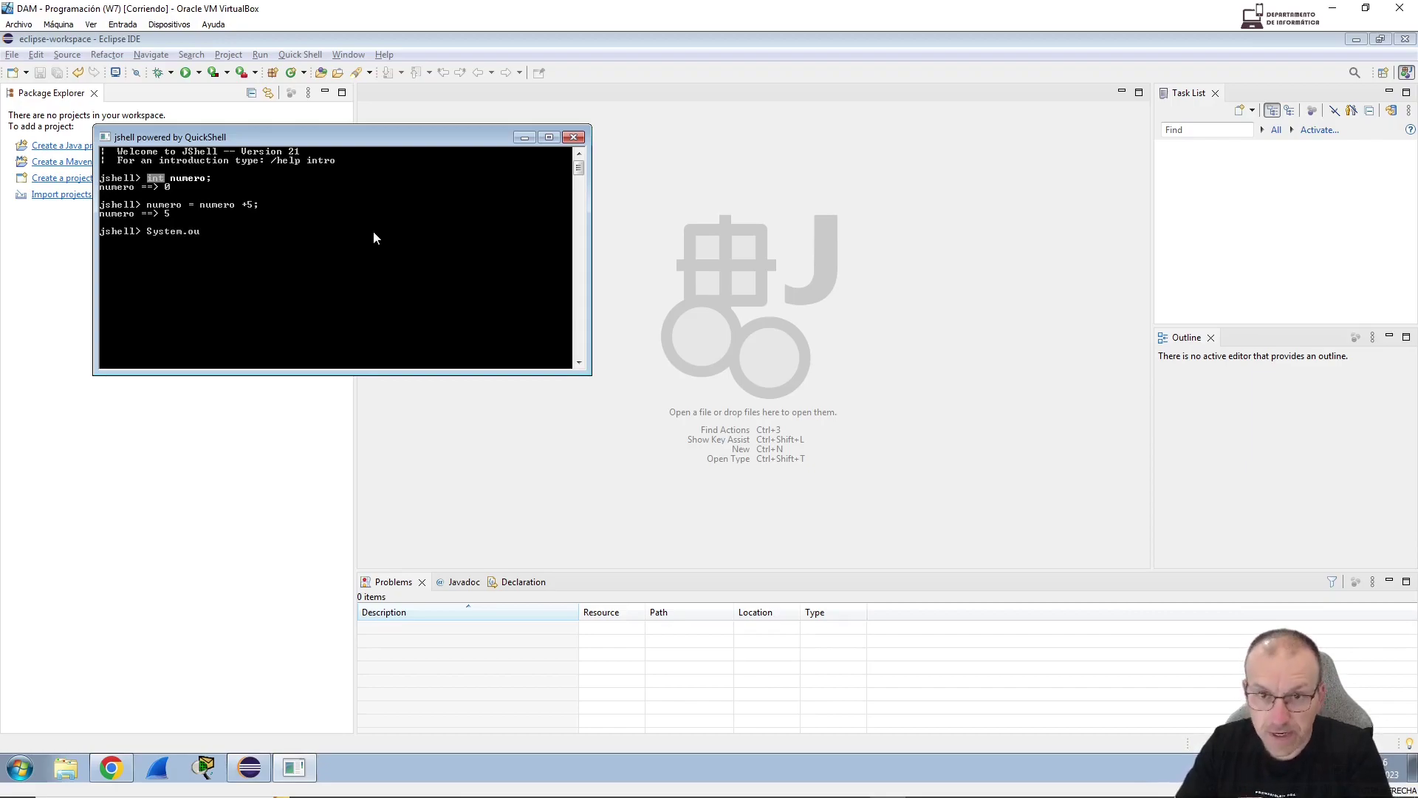
{"action": "type", "text": "t.printf"}
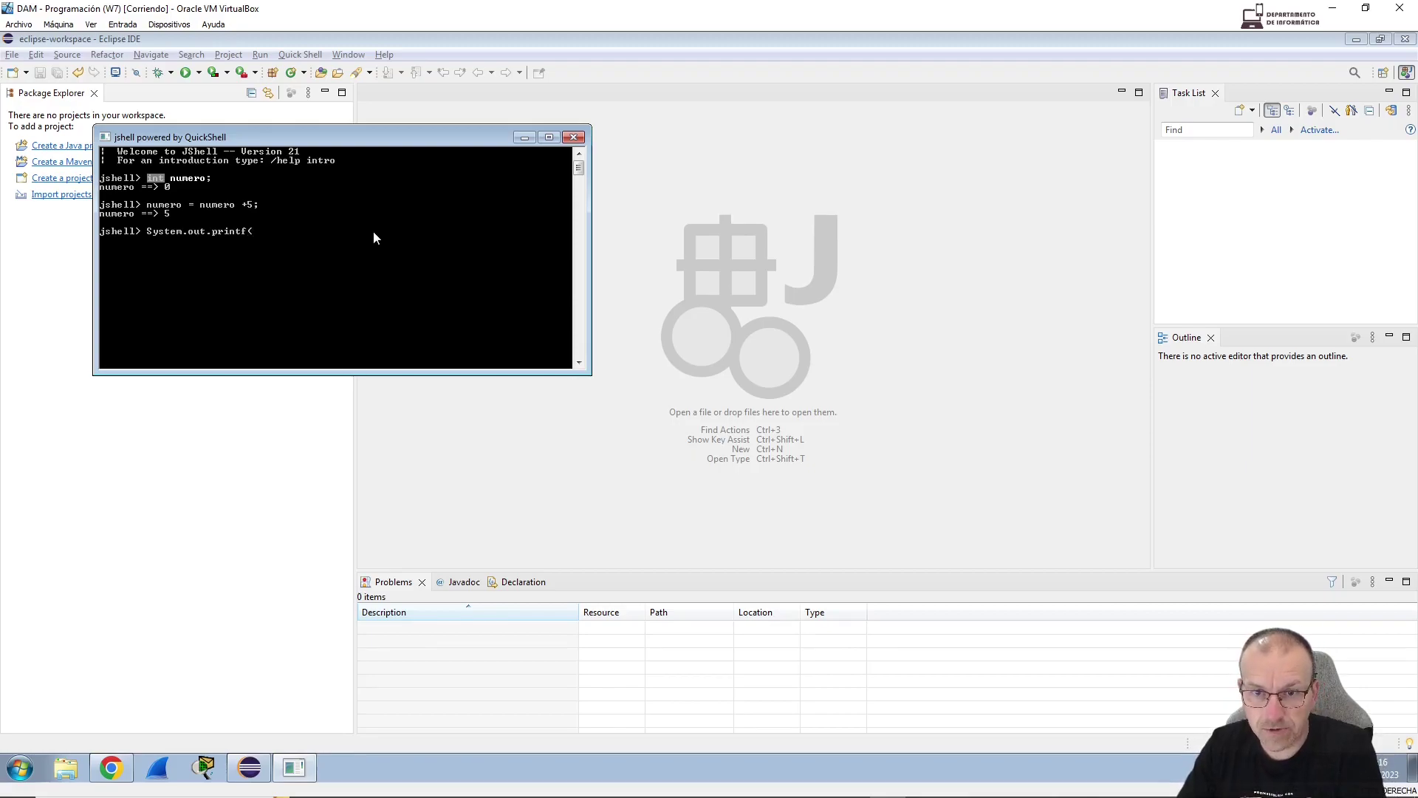
{"action": "type", "text": "(\"El número"}
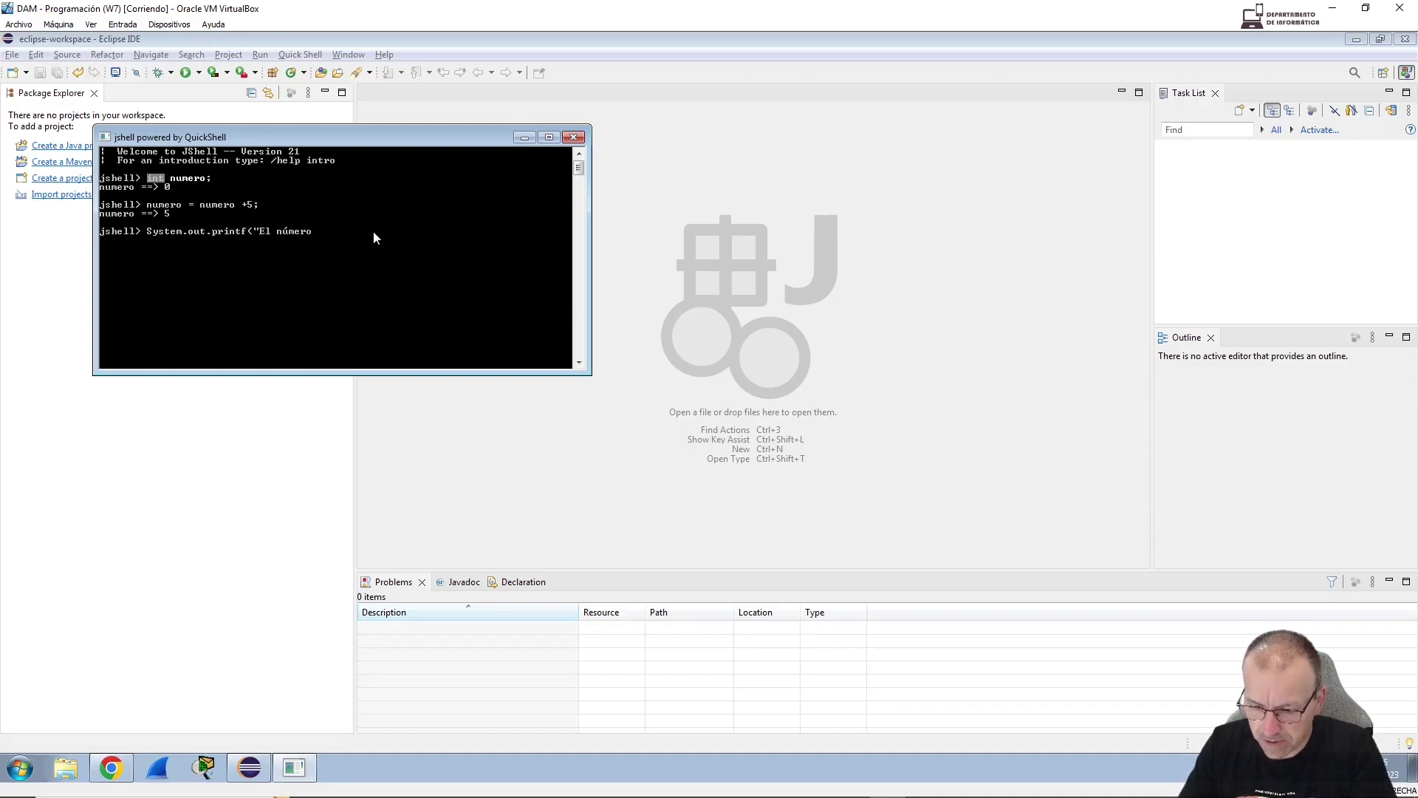
{"action": "type", "text": " es"}
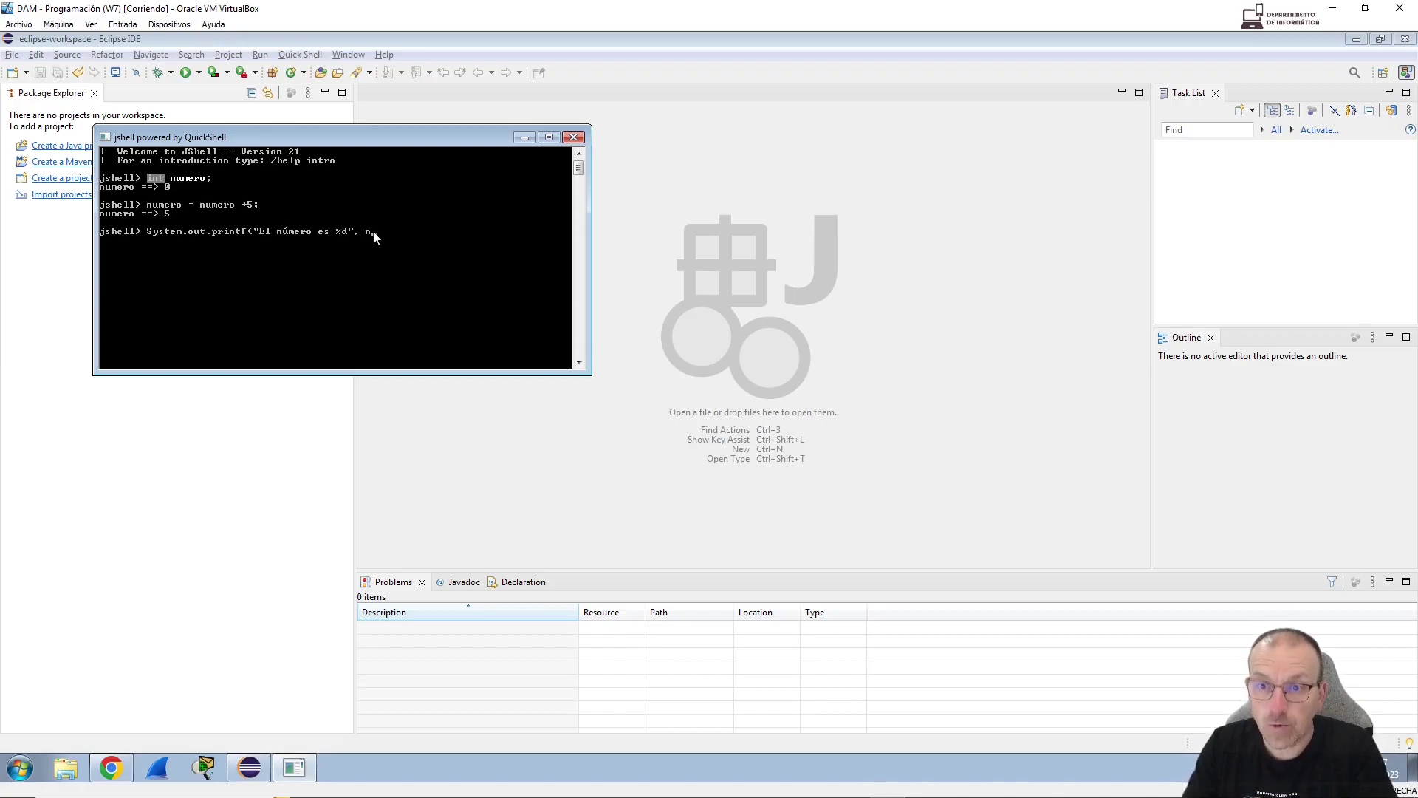
{"action": "type", "text": "%d\", numero);"}
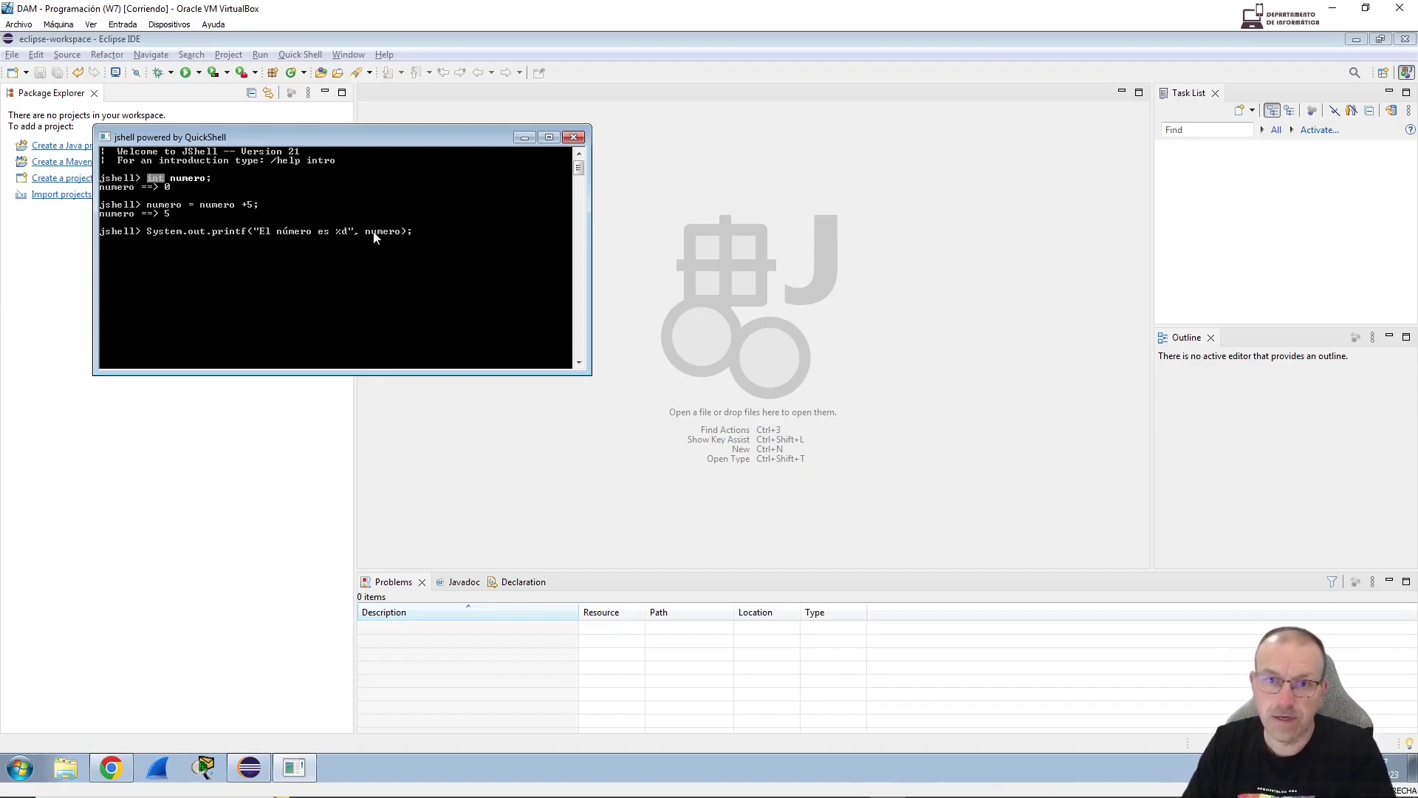
{"action": "key", "text": "Return"}
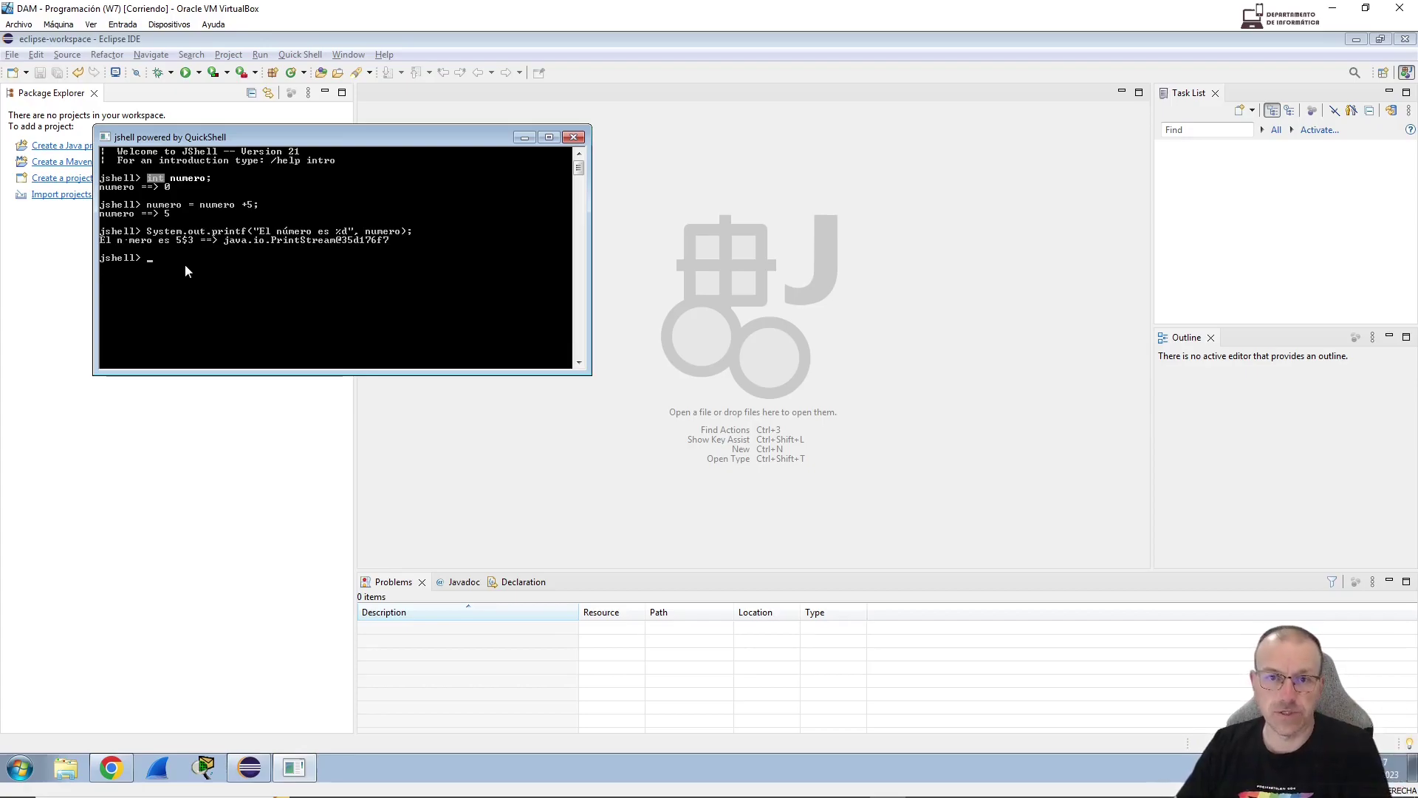
{"action": "left_click", "coordinate": [573, 137]}
Open the Eclipse preferences and expand the Java category to show its subpages
{"action": "left_click", "coordinate": [348, 54]}
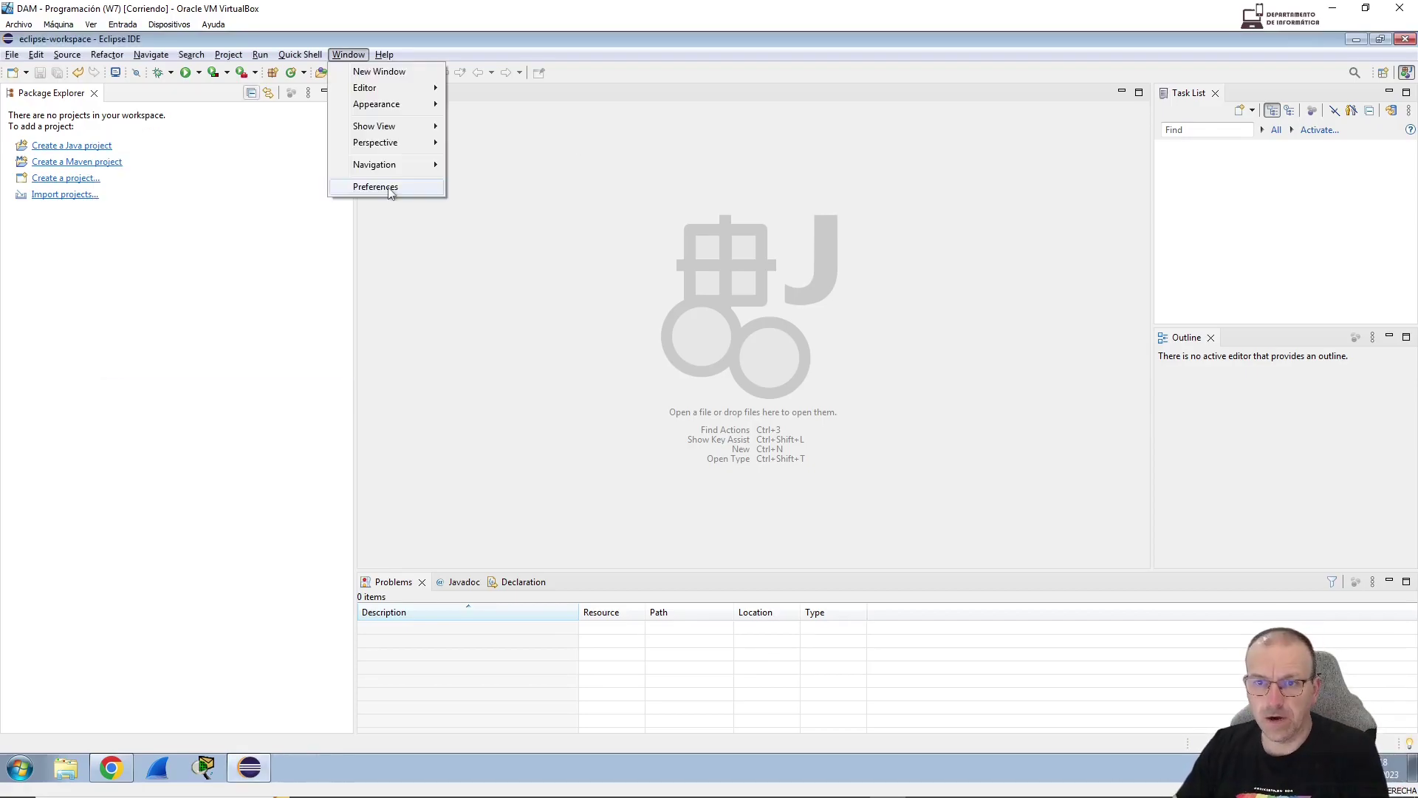
{"action": "left_click", "coordinate": [376, 187]}
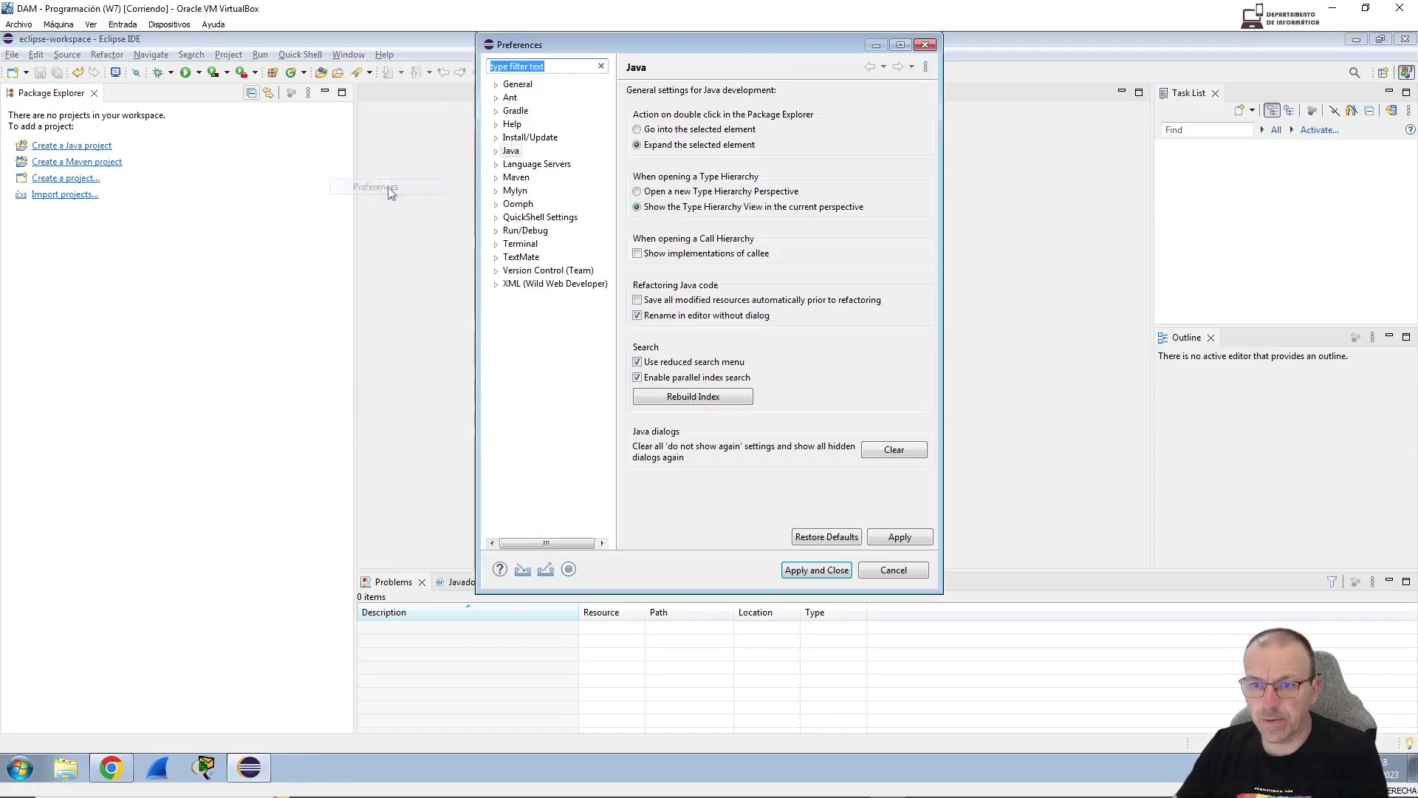
{"action": "left_click", "coordinate": [495, 151]}
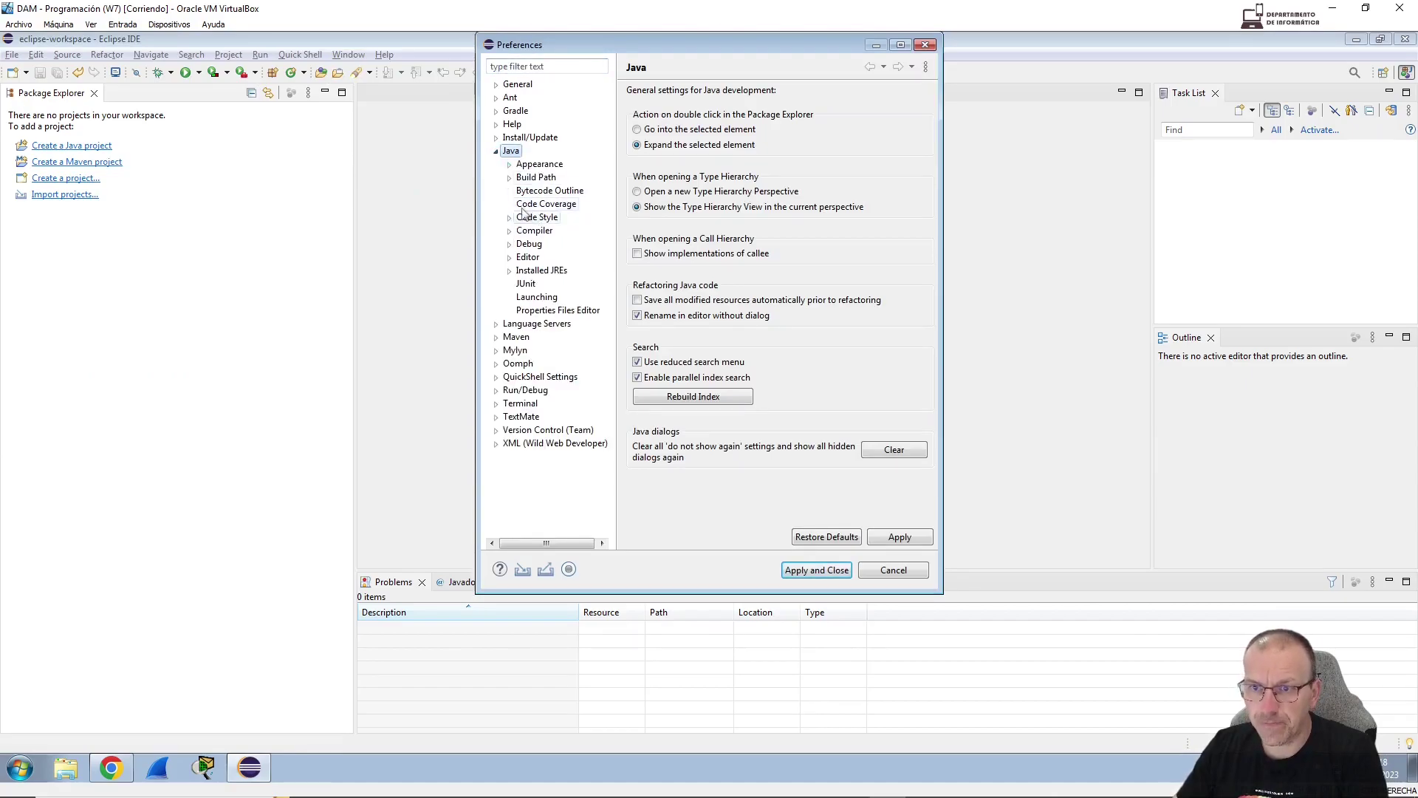